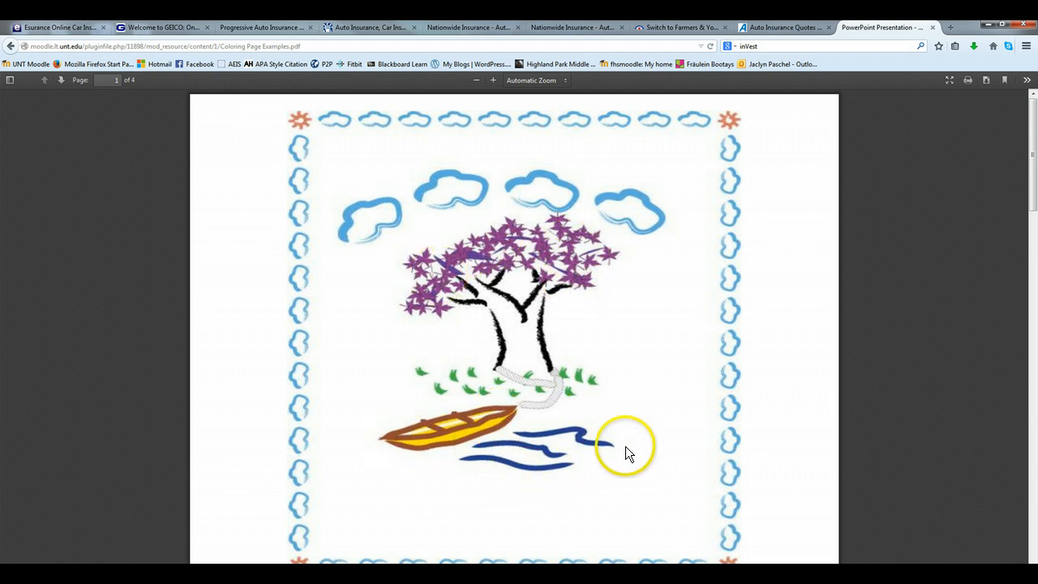
# - Return to the course page and open Coloring Page_Starting File.ai with Adobe Illustrator CS6
pyautogui.moveTo(1036, 125); pyautogui.dragTo(1035, 101)
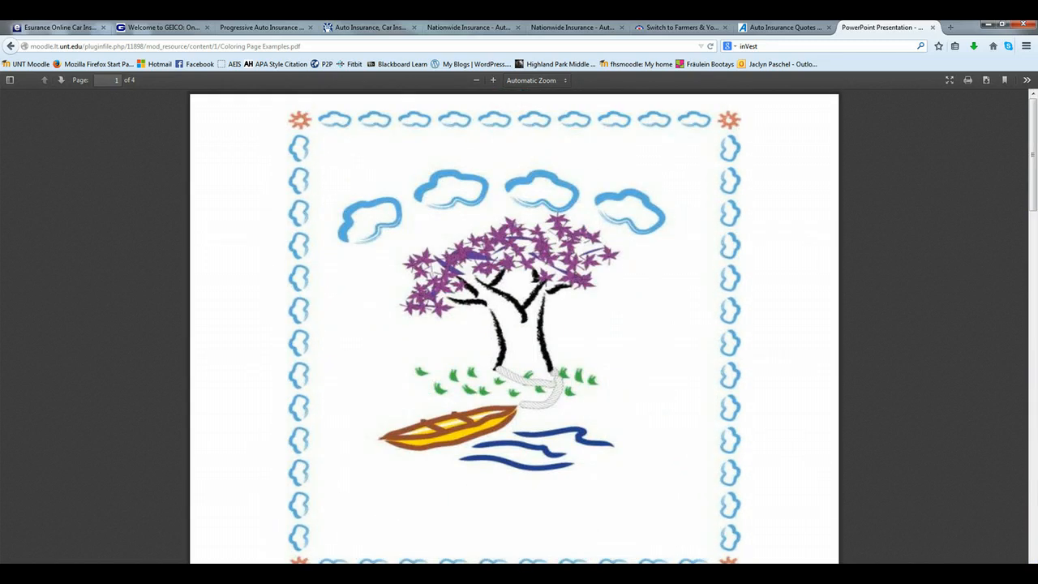
pyautogui.click(9, 49)
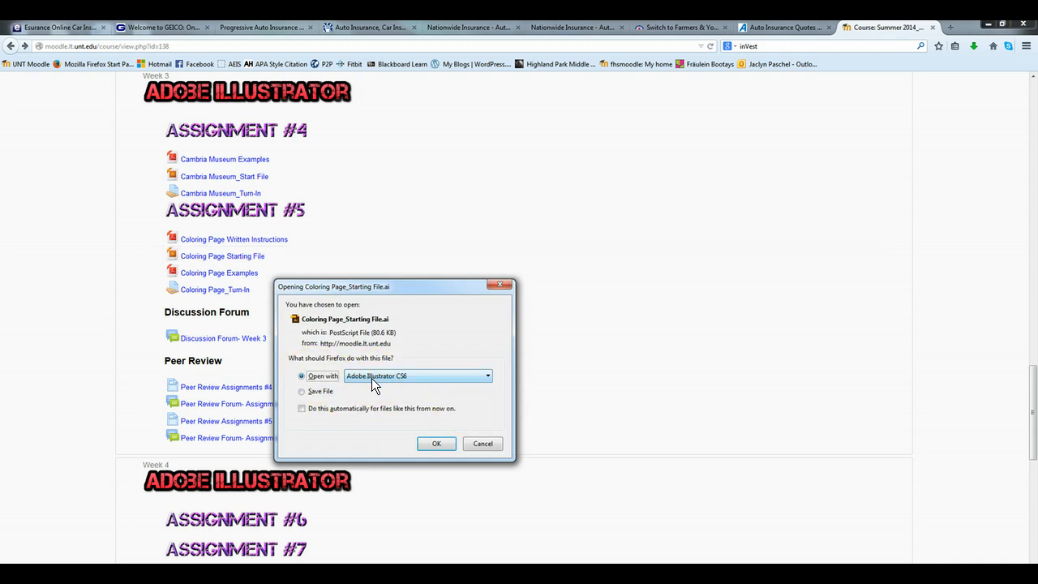
pyautogui.click(441, 445)
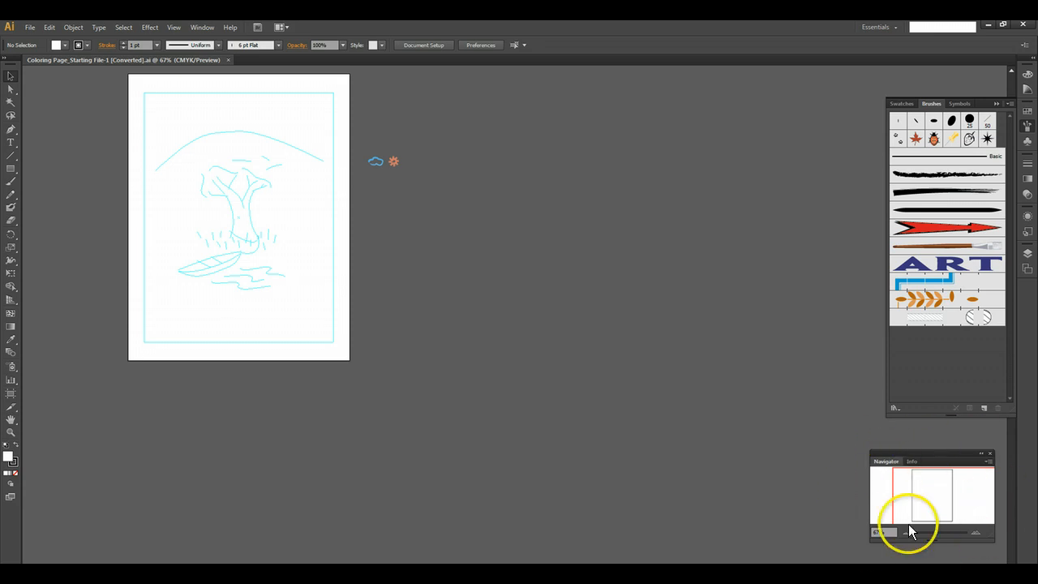
# - Zoom the document to 150% with the Navigator and center the tree and boat sketch in view
pyautogui.click(204, 31)
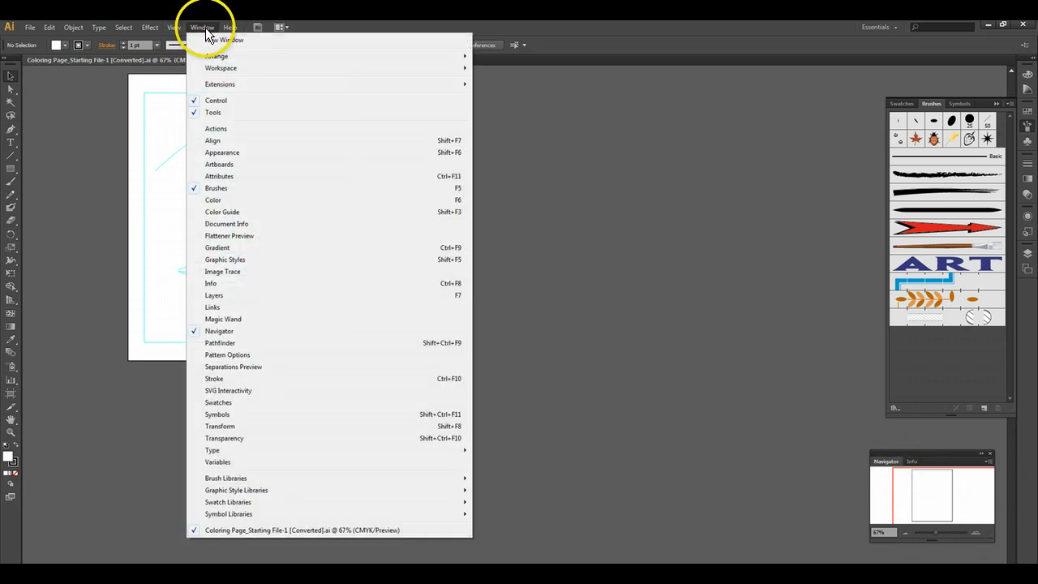
pyautogui.click(233, 333)
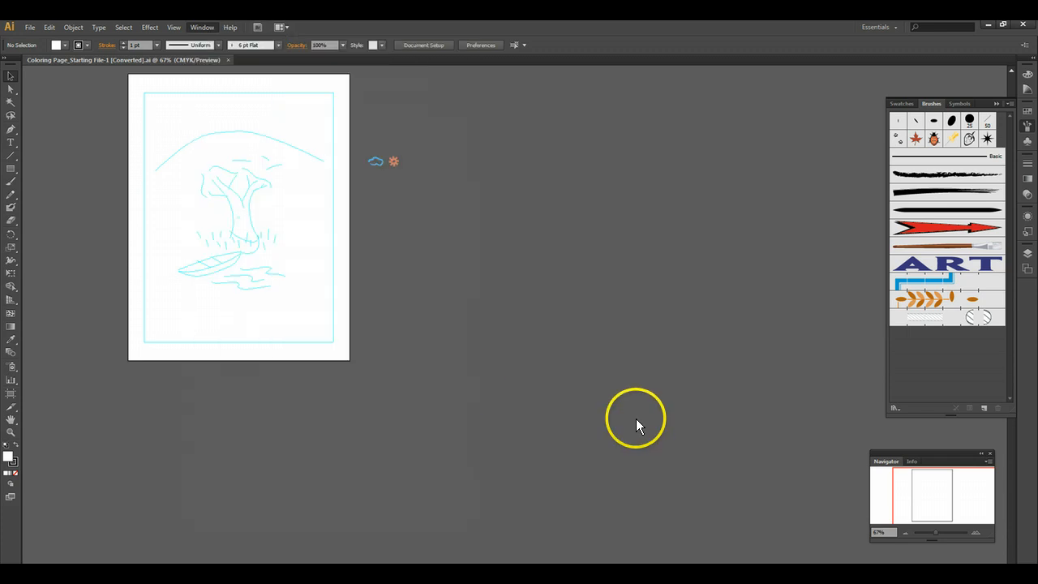
pyautogui.click(976, 533)
pyautogui.click(976, 533)
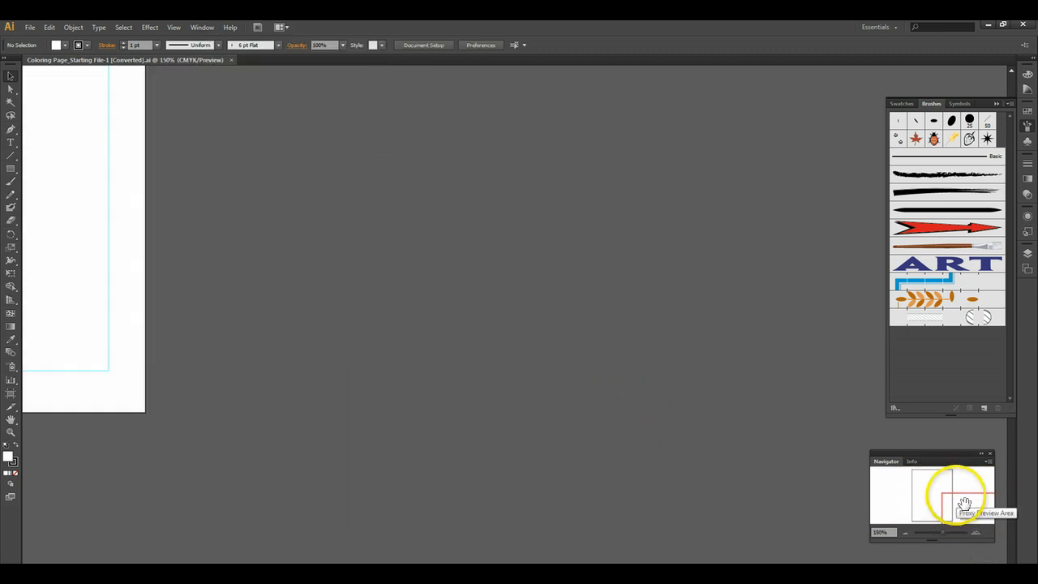
pyautogui.moveTo(962, 501)
pyautogui.mouseDown()
pyautogui.moveTo(923, 476)
pyautogui.moveTo(944, 504)
pyautogui.mouseUp()
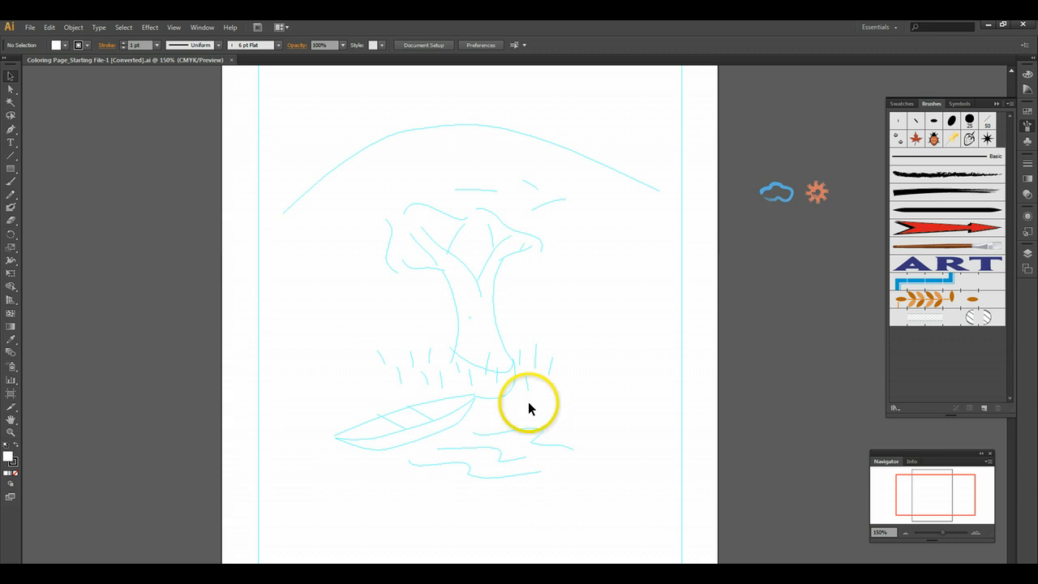
# - Collapse the Brushes panel and reset the Essentials workspace
pyautogui.click(996, 103)
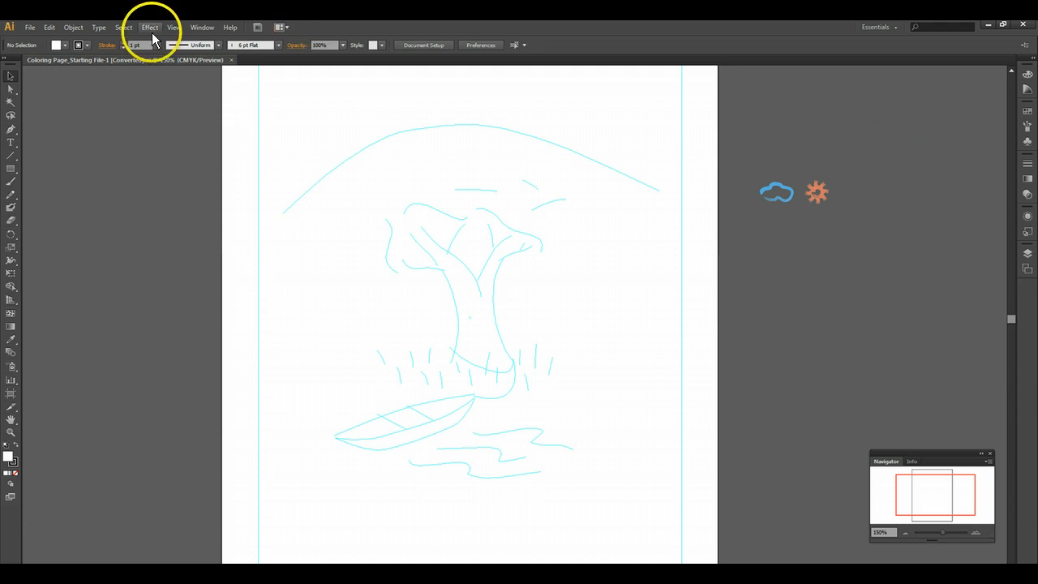
pyautogui.click(203, 29)
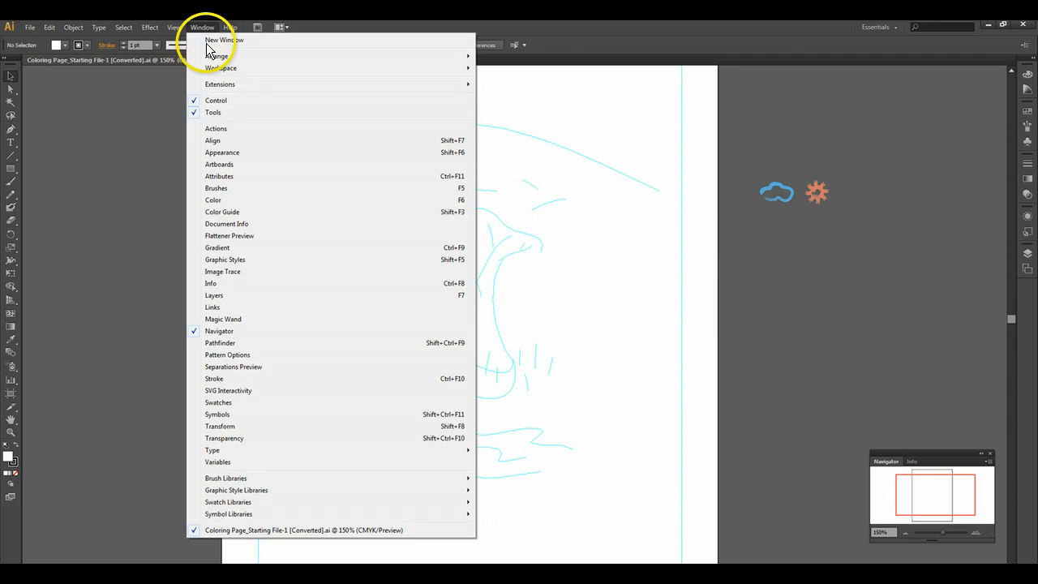
pyautogui.moveTo(300, 67)
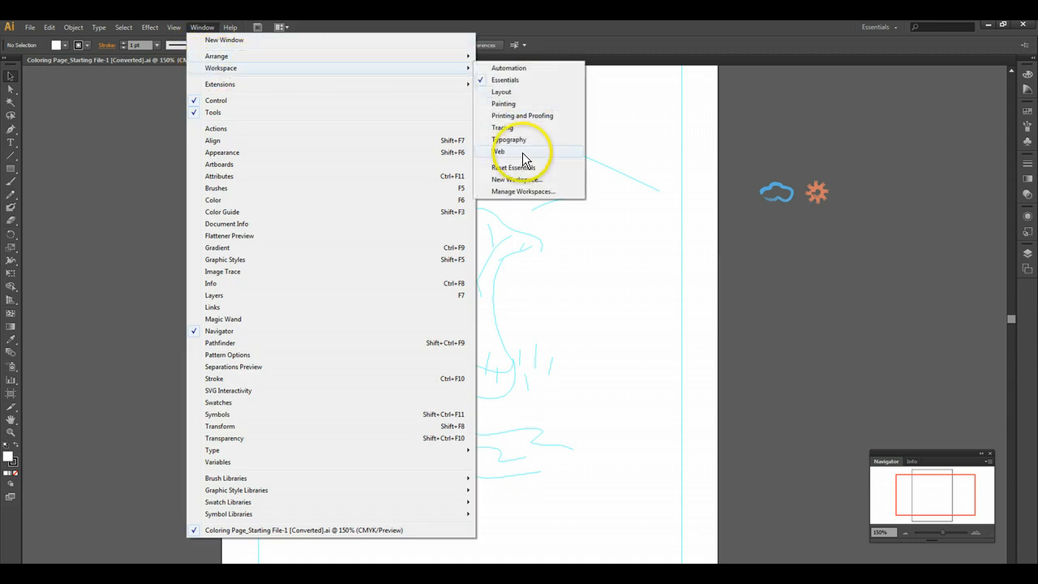
pyautogui.click(515, 168)
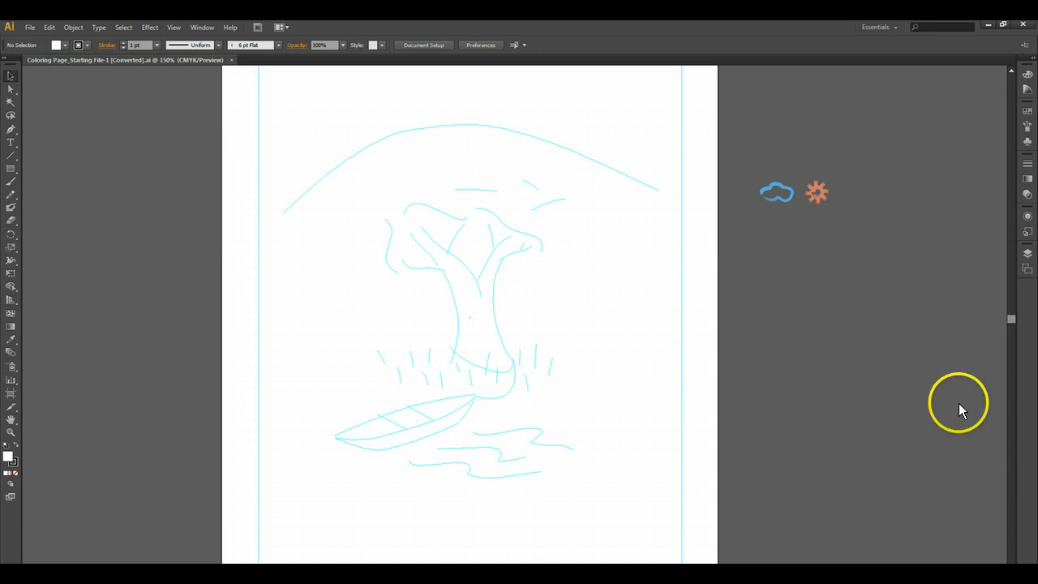
# - Show the Navigator panel again and place it beside the artboard, below the cloud and sun artwork
pyautogui.click(202, 28)
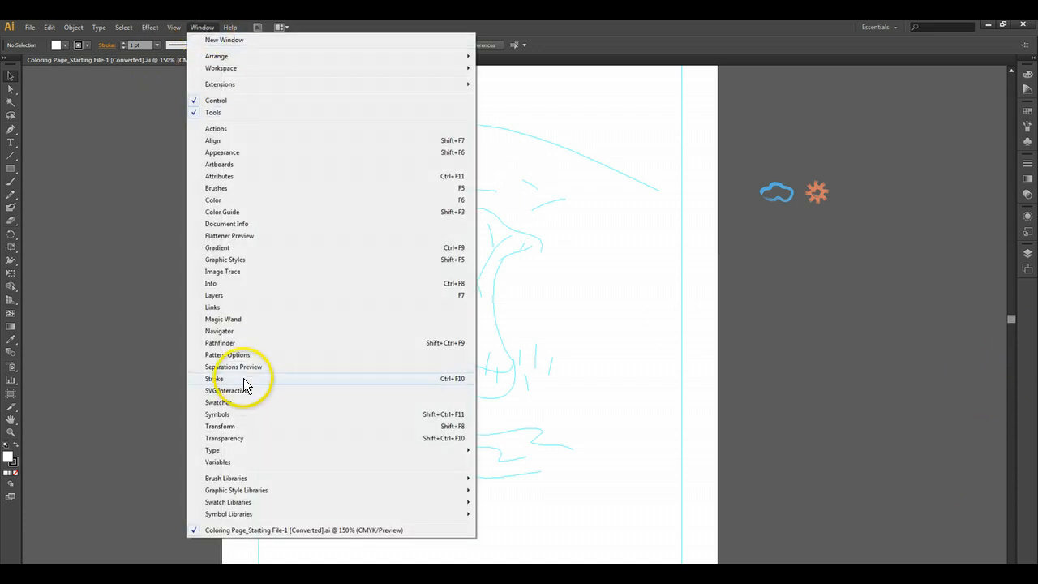
pyautogui.click(221, 331)
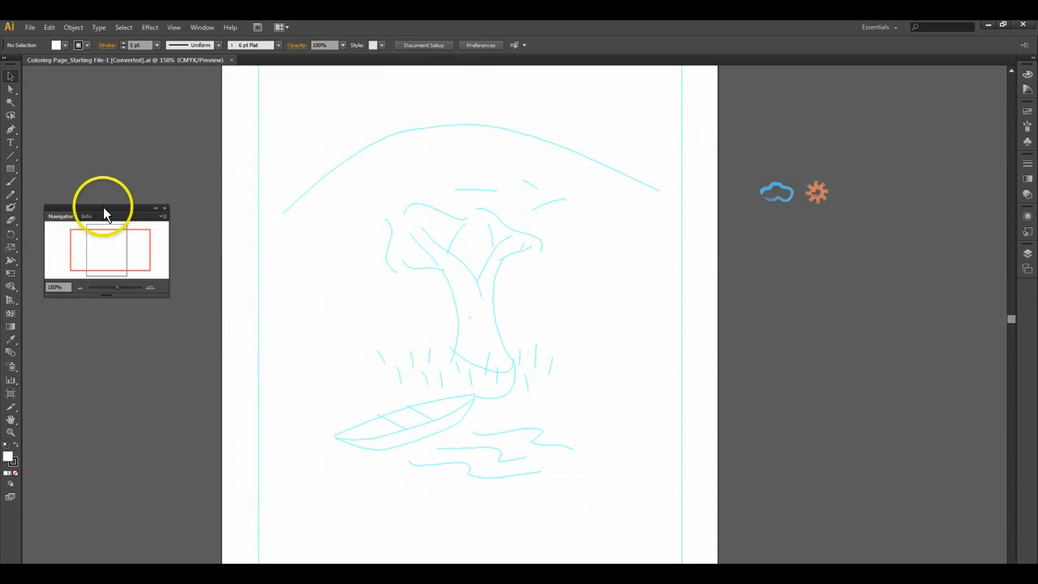
pyautogui.moveTo(103, 208); pyautogui.dragTo(928, 444)
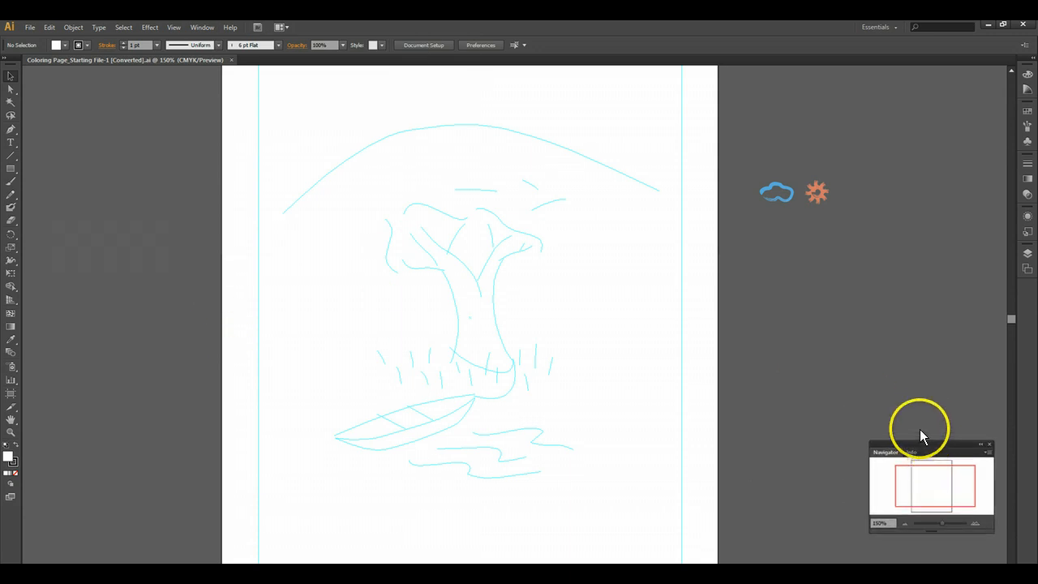
# - Activate the Paintbrush tool, then open the Brushes panel and enlarge it to display the full brush list
pyautogui.click(11, 185)
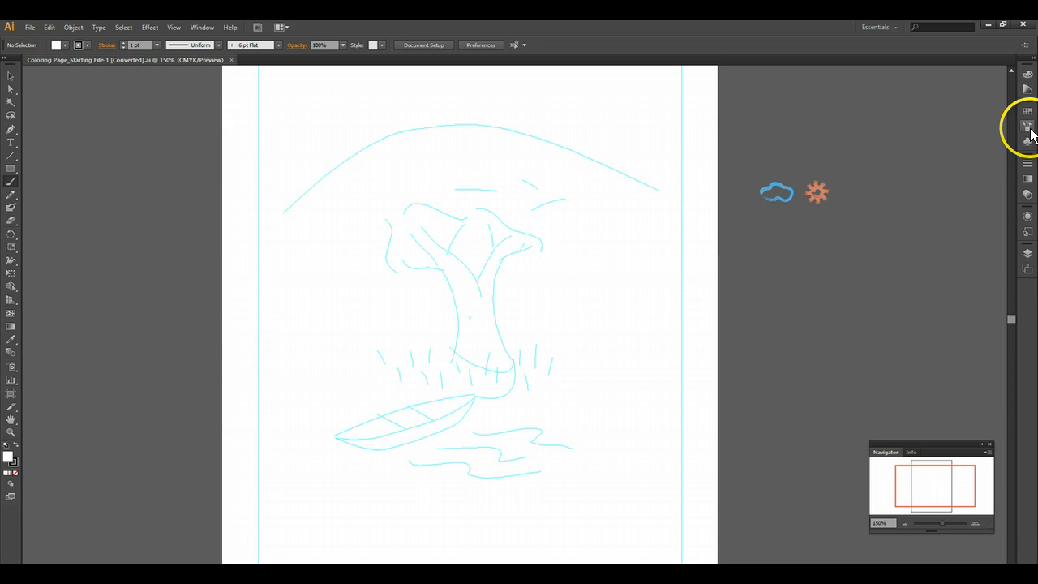
pyautogui.click(1026, 128)
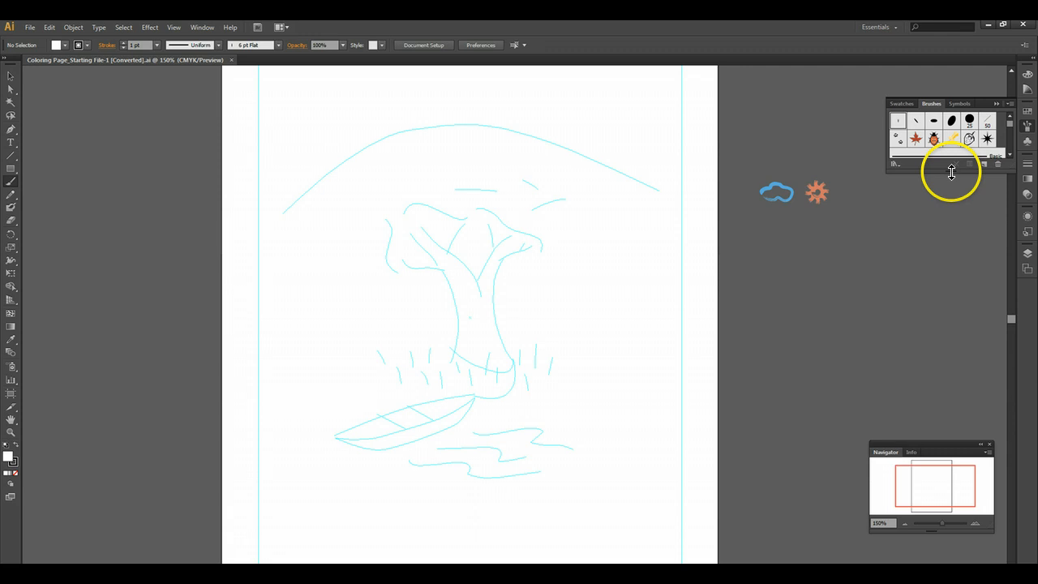
pyautogui.moveTo(952, 171); pyautogui.dragTo(954, 371)
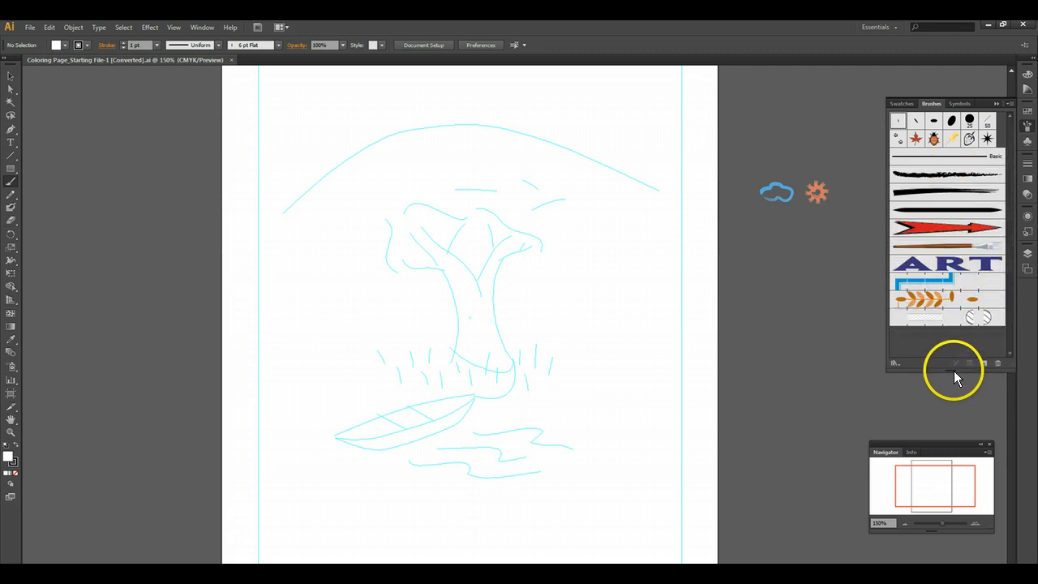
# - Hide the scatter, art and pattern brushes so the Brushes panel lists only the calligraphic ones
pyautogui.click(1008, 107)
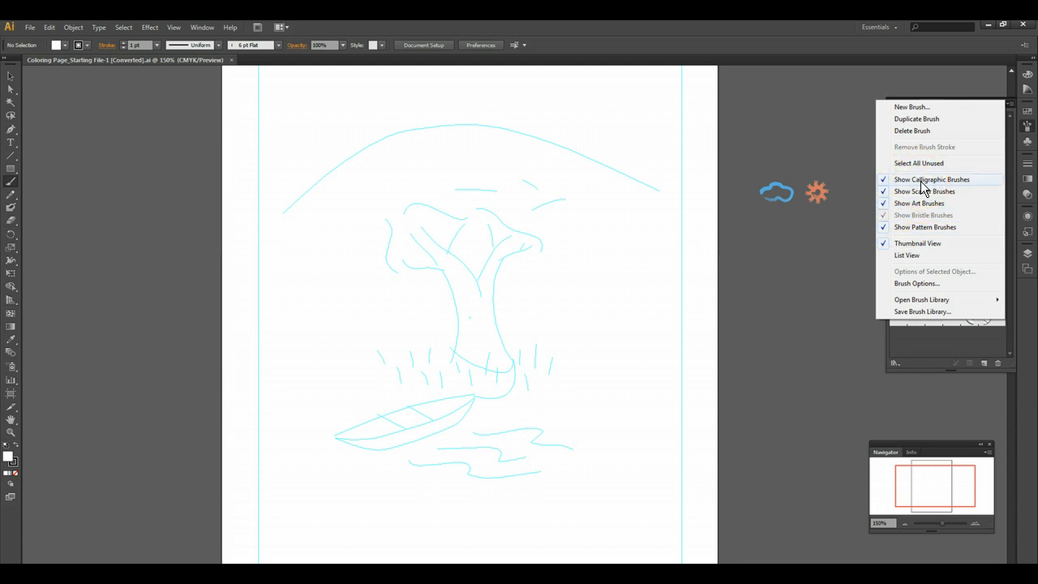
pyautogui.click(922, 209)
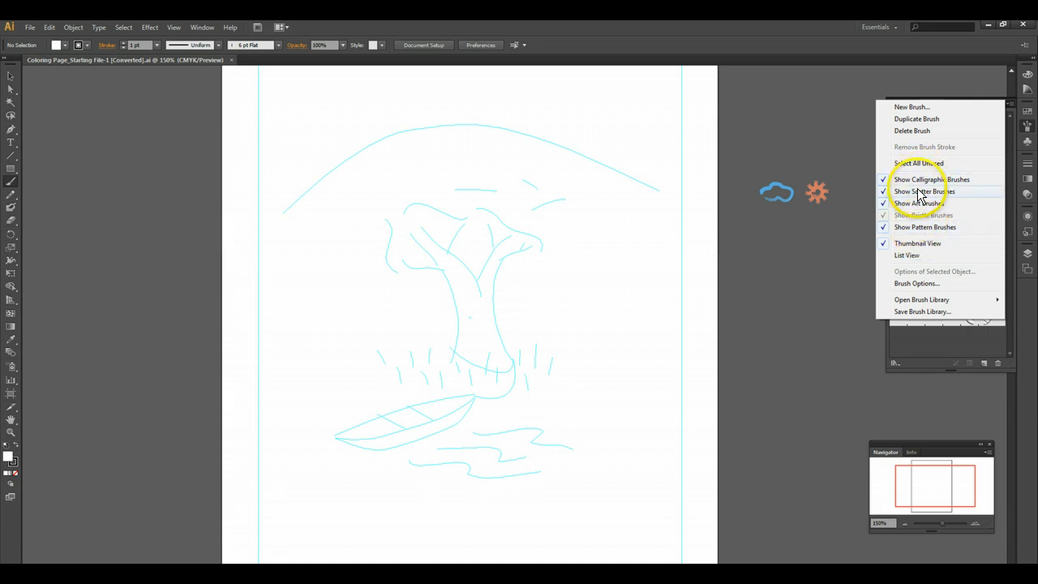
pyautogui.click(889, 203)
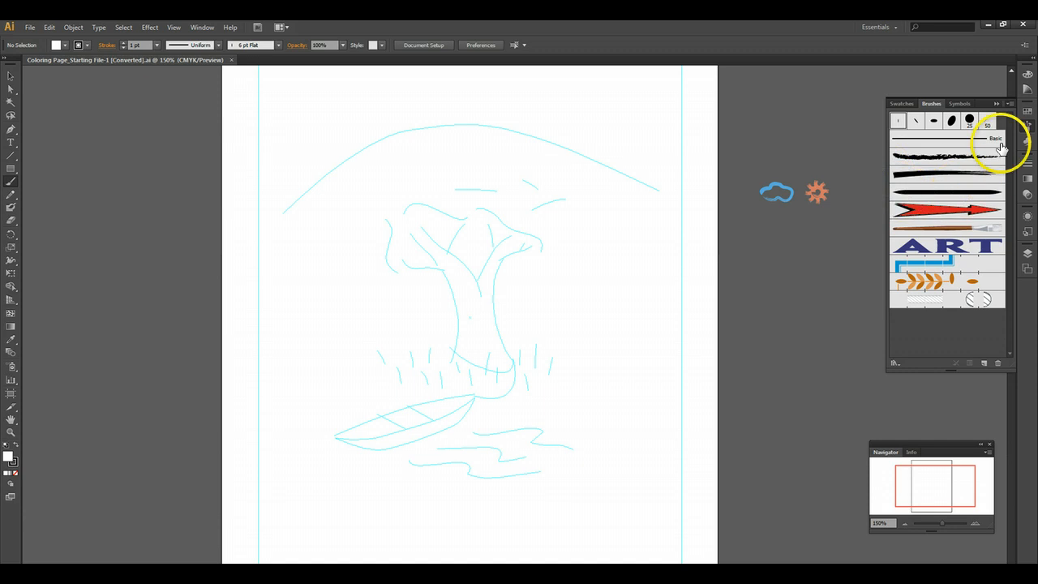
pyautogui.click(1008, 104)
pyautogui.click(884, 204)
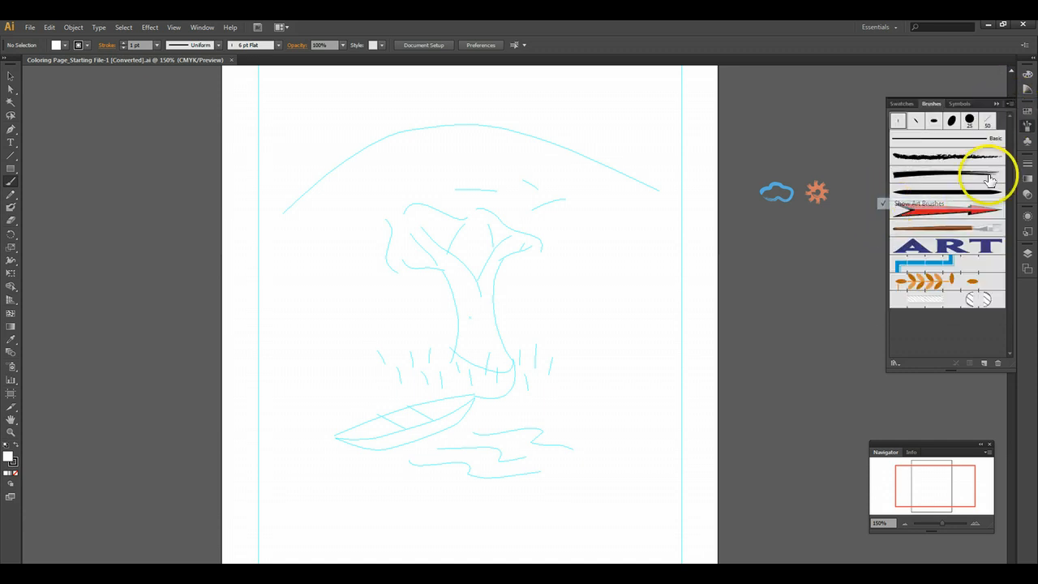
pyautogui.click(1010, 105)
pyautogui.click(884, 225)
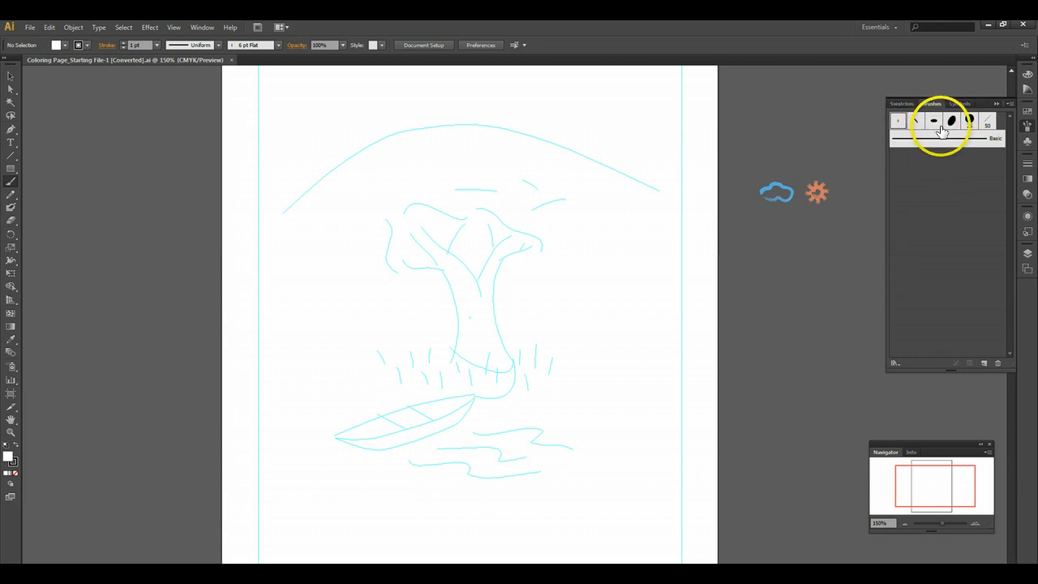
# - Try the 12 pt Oval calligraphic brush with two strokes across the tree sketch and undo both
pyautogui.click(937, 125)
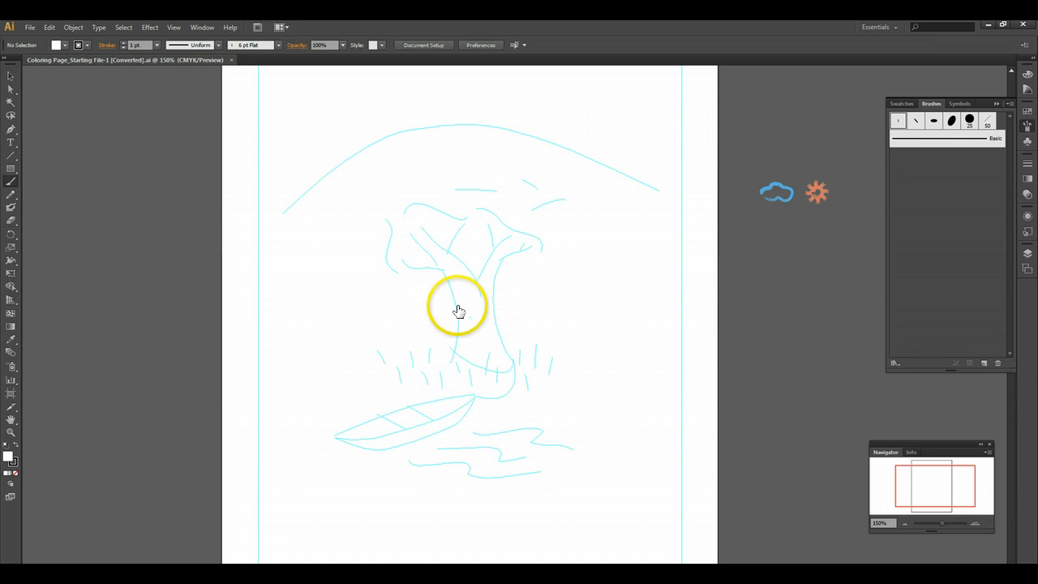
pyautogui.moveTo(396, 324)
pyautogui.mouseDown()
pyautogui.moveTo(429, 287)
pyautogui.moveTo(572, 281)
pyautogui.mouseUp()
pyautogui.moveTo(354, 186); pyautogui.dragTo(528, 310)
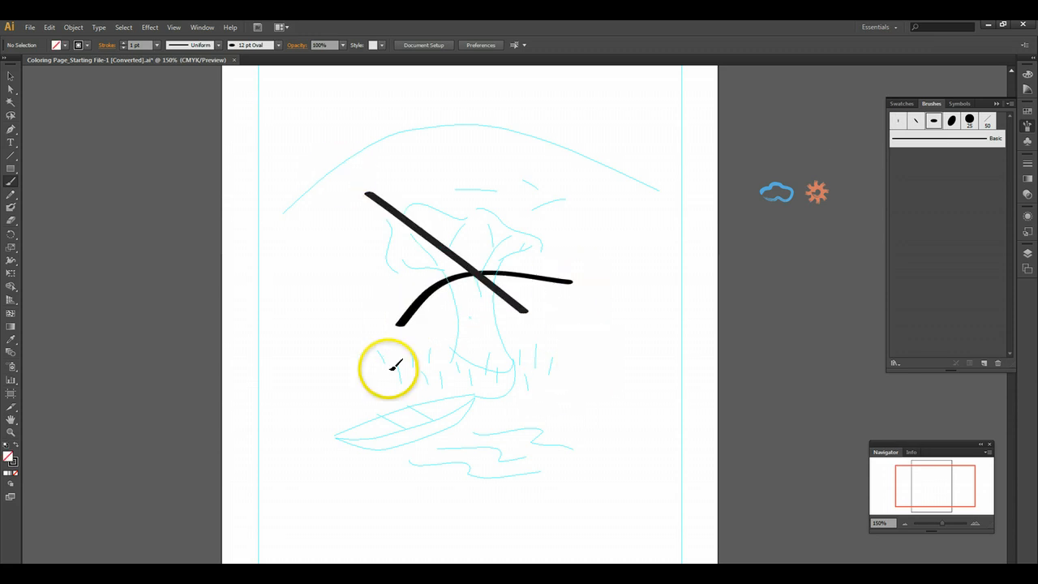
pyautogui.hotkey('ctrl', 'z')
pyautogui.hotkey('ctrl', 'z')
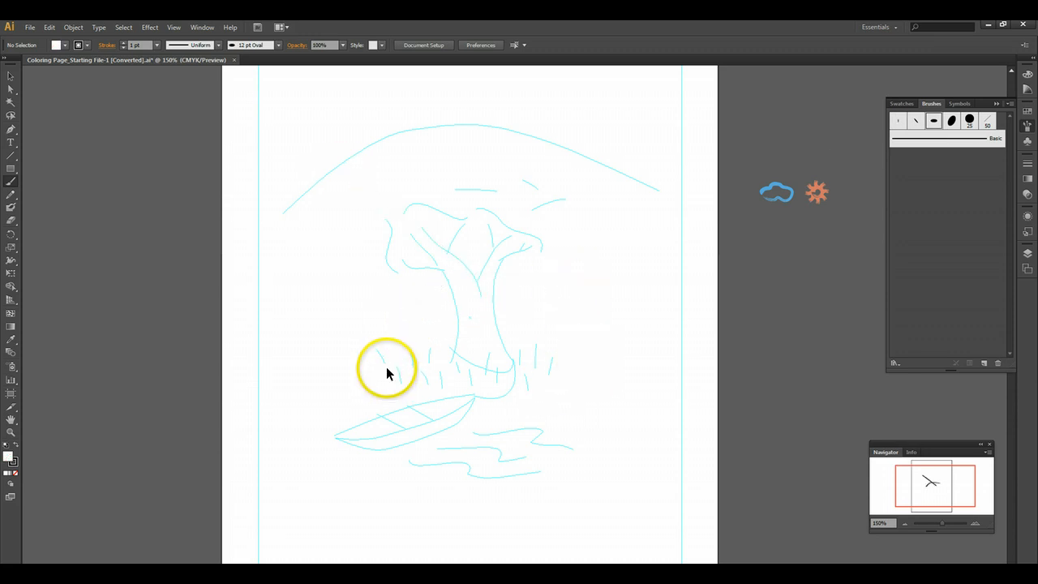
# - Hide the calligraphic brushes and show the scatter brushes in the Brushes panel
pyautogui.click(1009, 103)
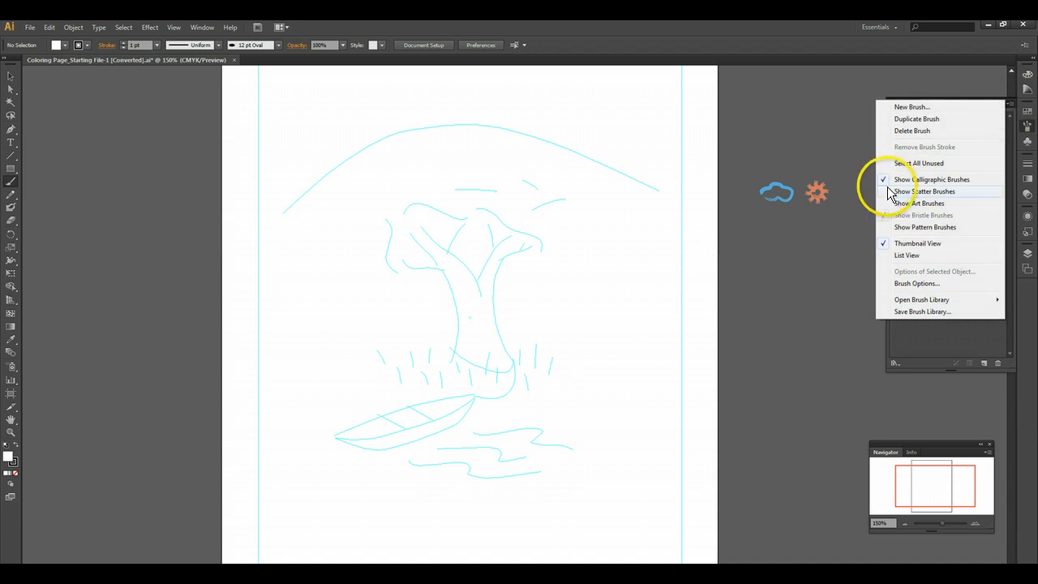
pyautogui.click(908, 180)
pyautogui.click(1009, 103)
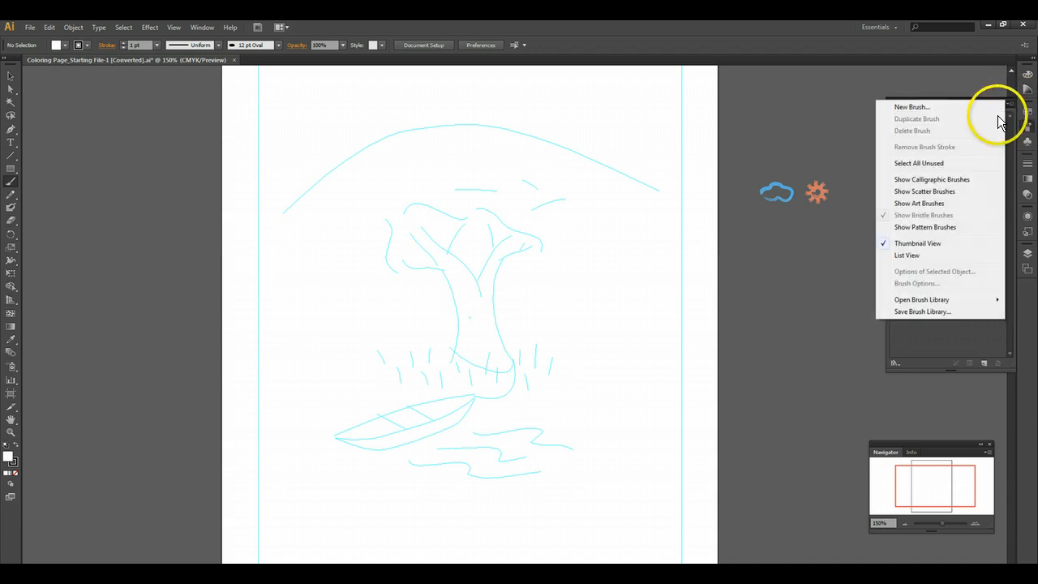
pyautogui.click(888, 191)
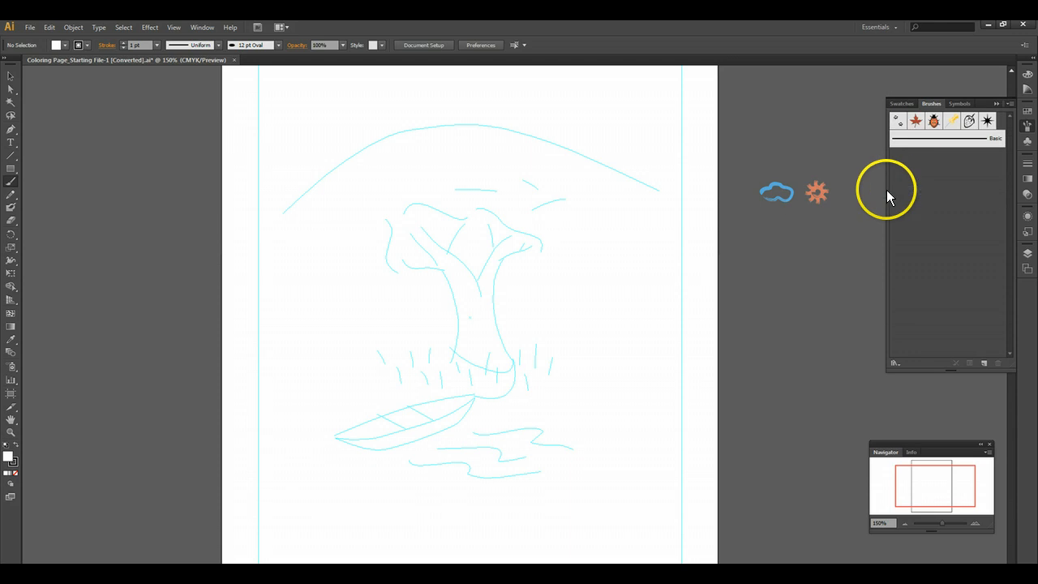
# - Try the Strawberry and Ladybug scatter brushes with strokes over the sketch and undo all of them
pyautogui.click(970, 122)
pyautogui.moveTo(384, 305)
pyautogui.mouseDown()
pyautogui.moveTo(536, 270)
pyautogui.moveTo(551, 324)
pyautogui.mouseUp()
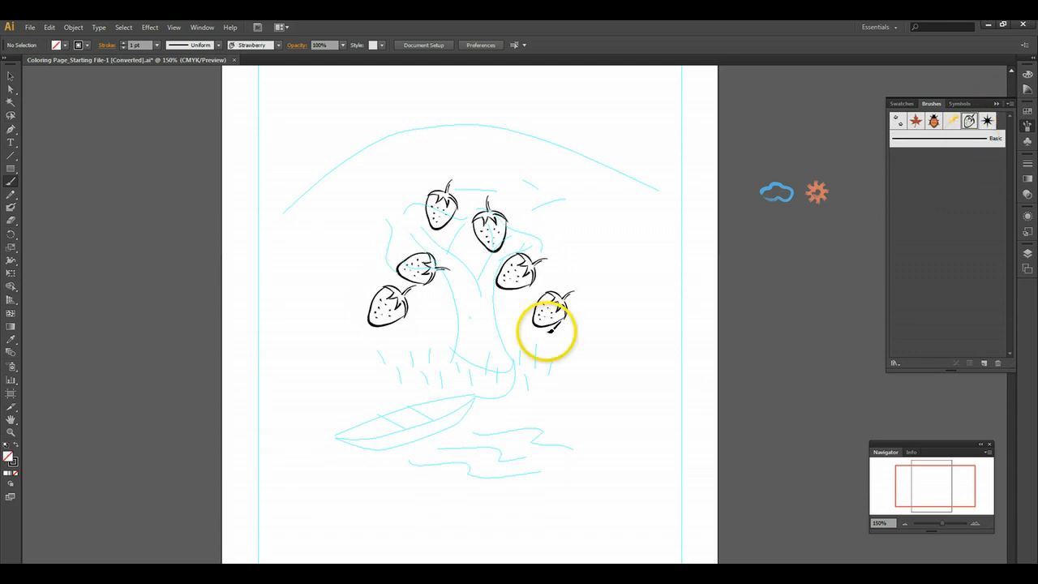
pyautogui.click(933, 121)
pyautogui.moveTo(466, 375)
pyautogui.mouseDown()
pyautogui.moveTo(533, 380)
pyautogui.moveTo(545, 214)
pyautogui.moveTo(588, 151)
pyautogui.moveTo(641, 116)
pyautogui.mouseUp()
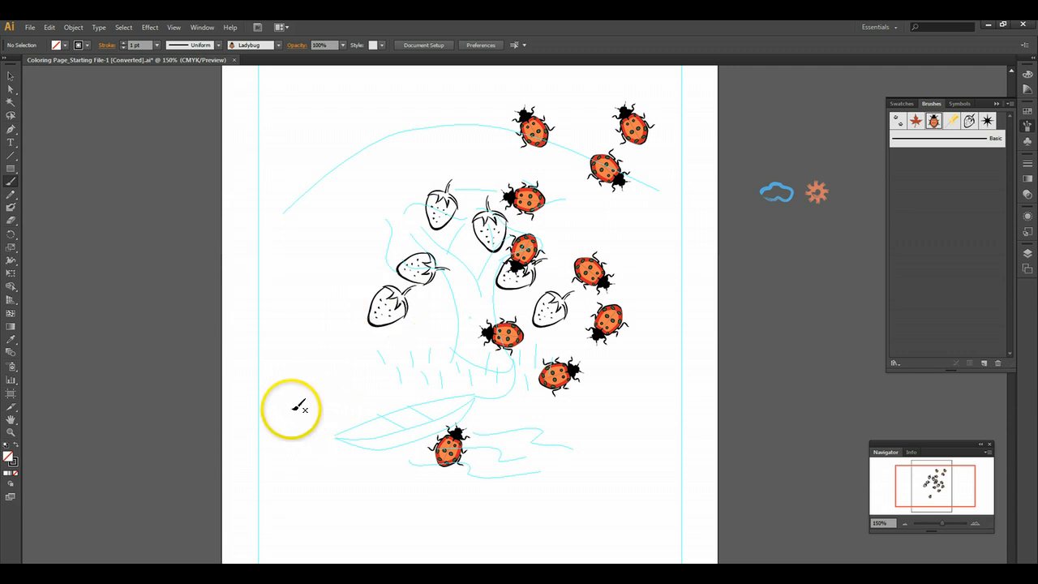
pyautogui.moveTo(304, 404)
pyautogui.mouseDown()
pyautogui.moveTo(289, 330)
pyautogui.moveTo(288, 149)
pyautogui.moveTo(300, 149)
pyautogui.mouseUp()
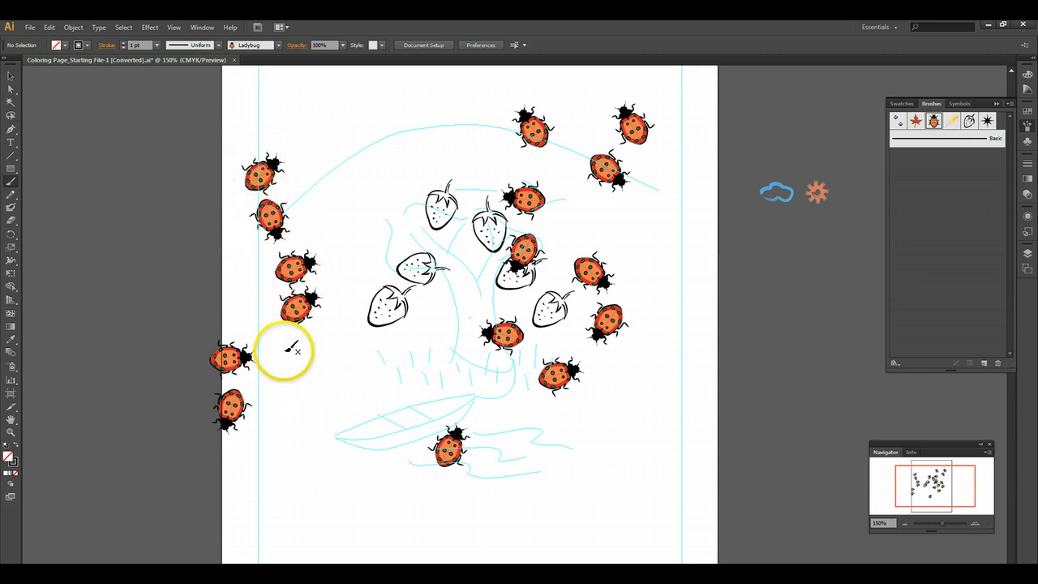
pyautogui.hotkey('ctrl', 'z')
pyautogui.hotkey('ctrl', 'z')
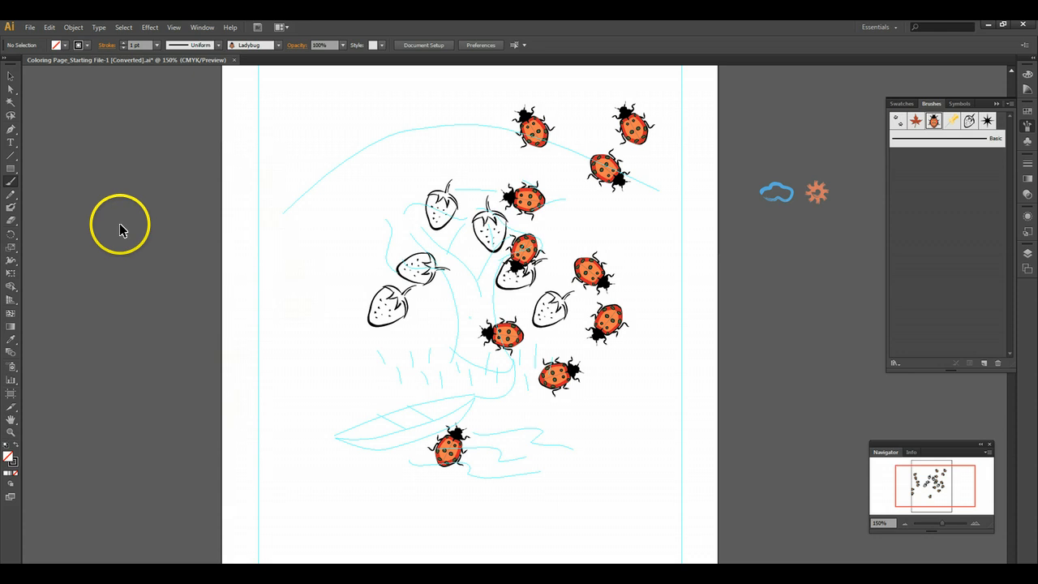
pyautogui.hotkey('ctrl', 'z')
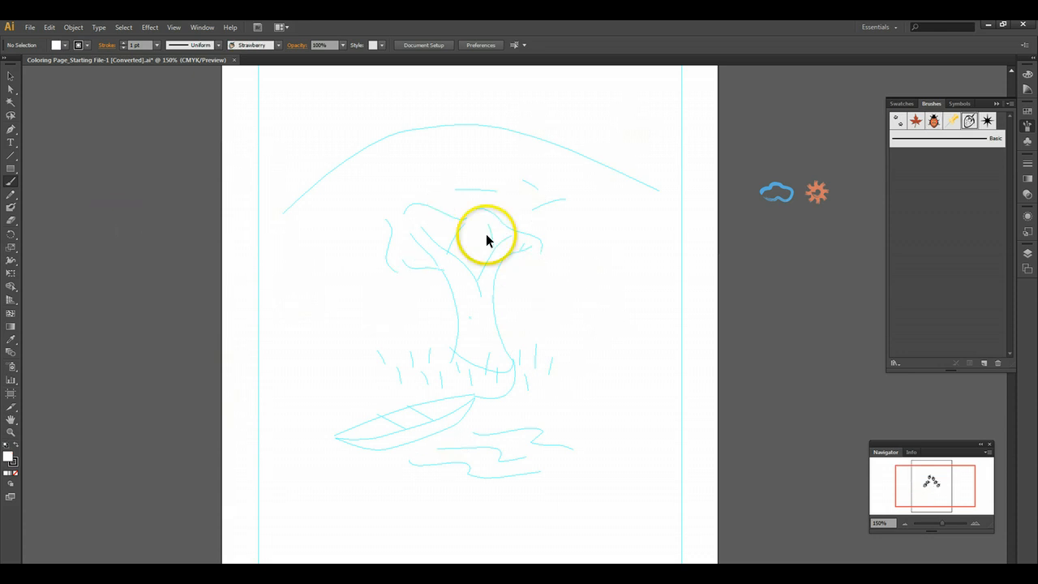
# - Hide the scatter brushes and show the art brushes in the Brushes panel
pyautogui.click(1009, 103)
pyautogui.click(886, 192)
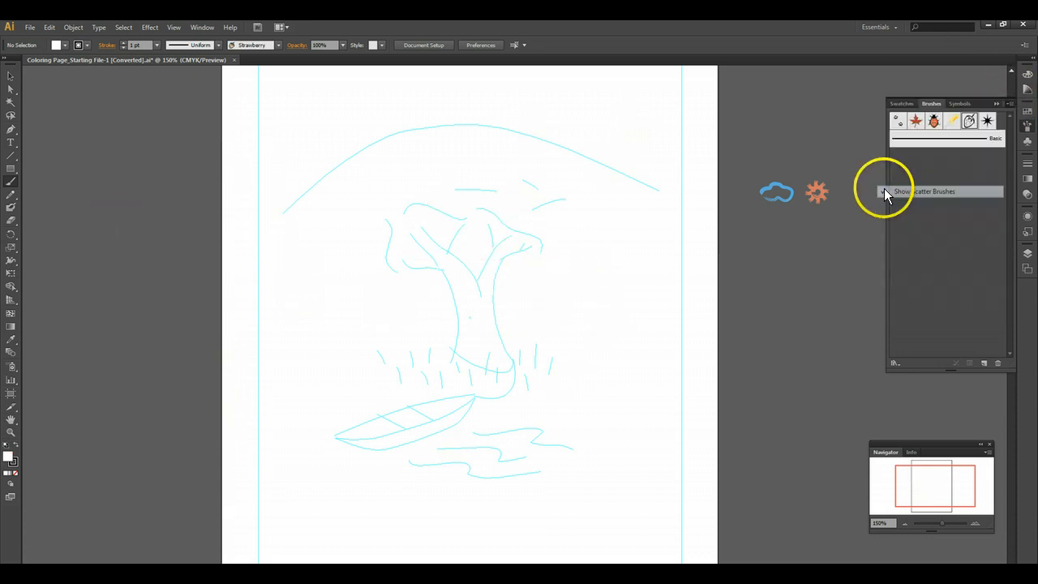
pyautogui.click(1009, 104)
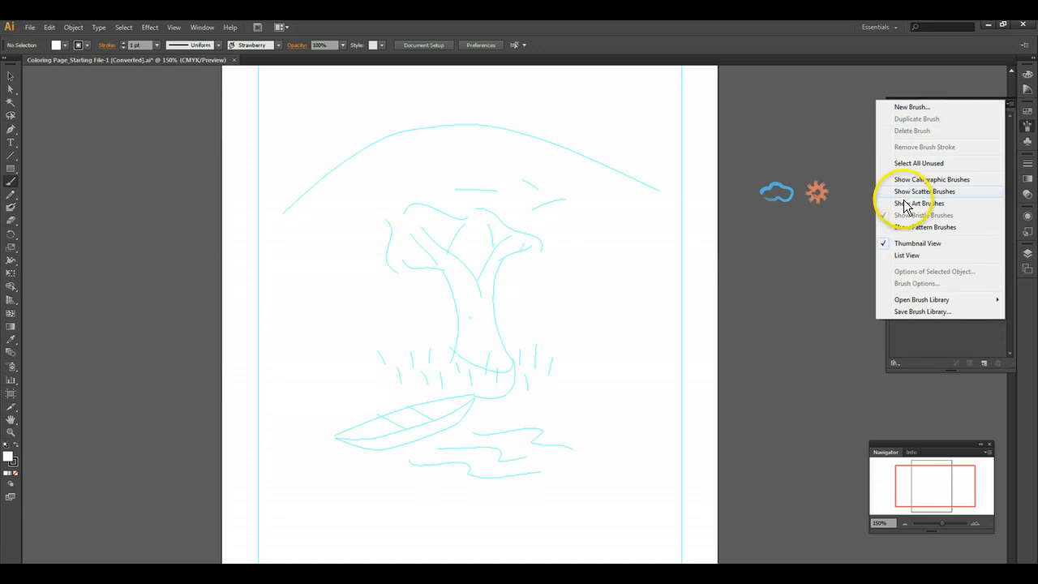
pyautogui.click(904, 203)
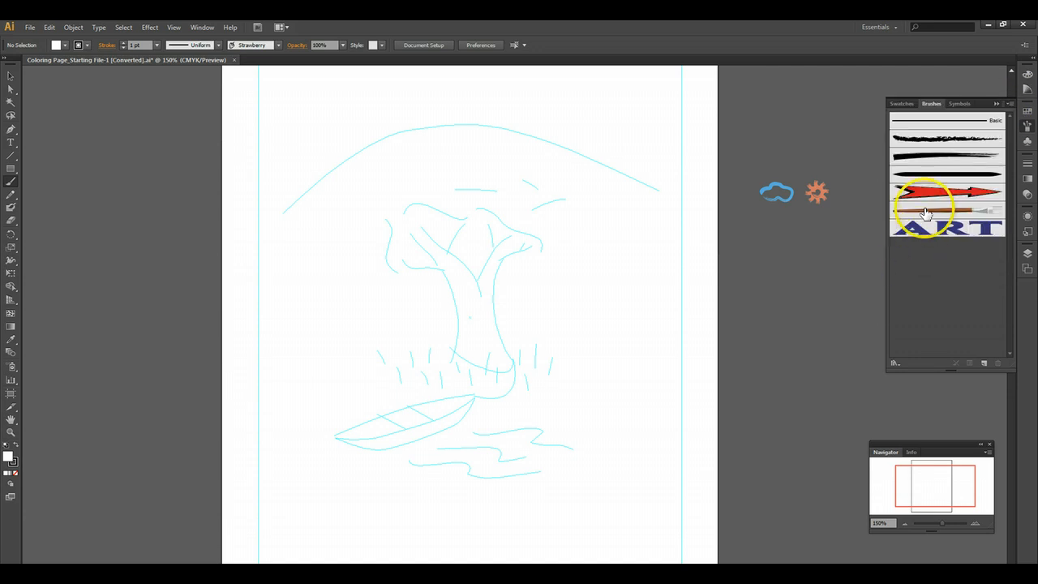
# - Try the red arrow and ART lettering art brushes with one stroke each over the sketch and undo both
pyautogui.click(894, 195)
pyautogui.moveTo(315, 154); pyautogui.dragTo(596, 275)
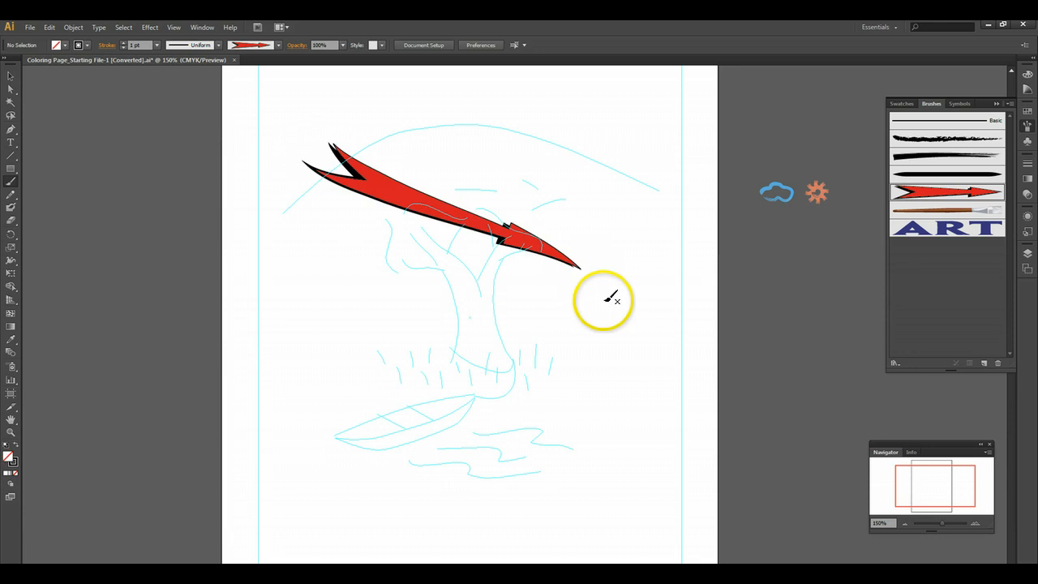
pyautogui.click(929, 232)
pyautogui.moveTo(334, 360); pyautogui.dragTo(623, 325)
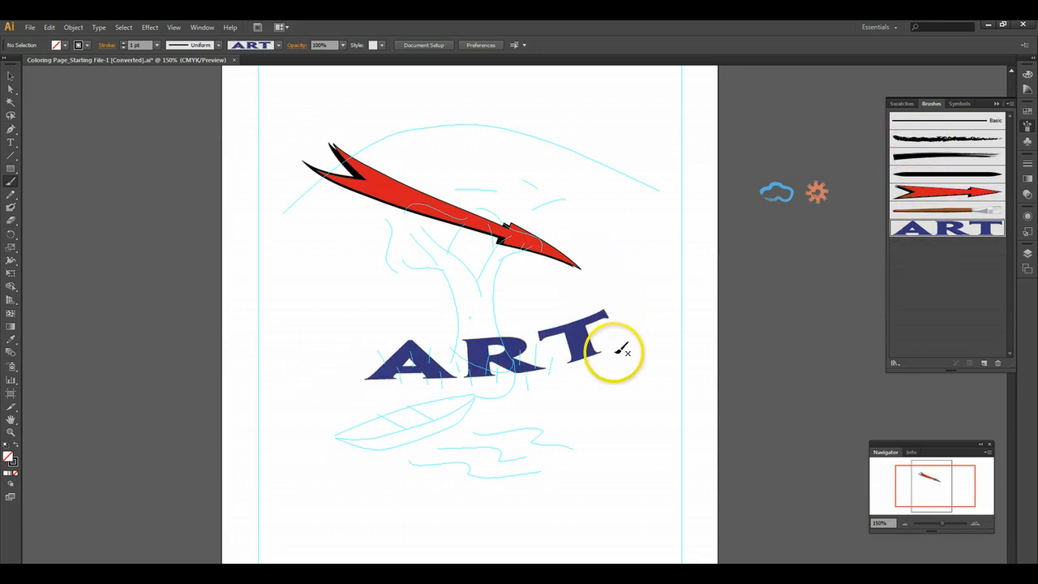
pyautogui.hotkey('ctrl', 'z')
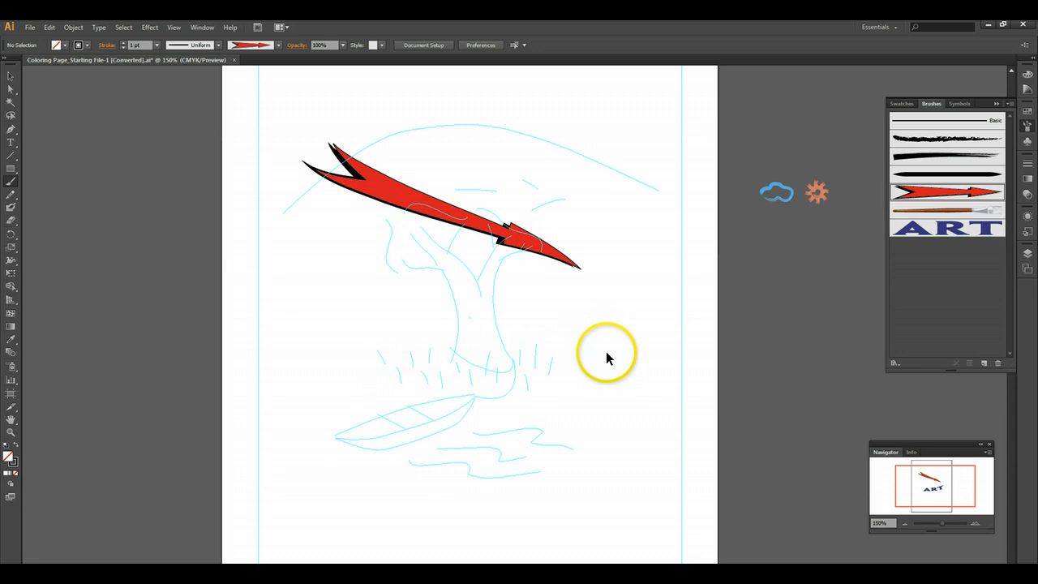
pyautogui.hotkey('ctrl', 'z')
# - Show the pattern brushes alongside the art brushes in the Brushes panel
pyautogui.click(1009, 103)
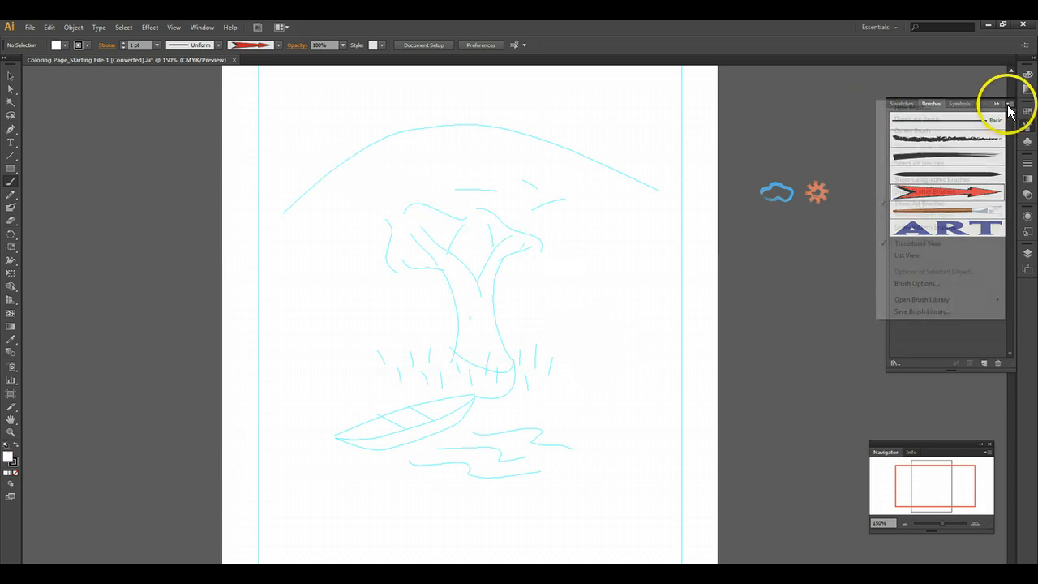
pyautogui.click(911, 226)
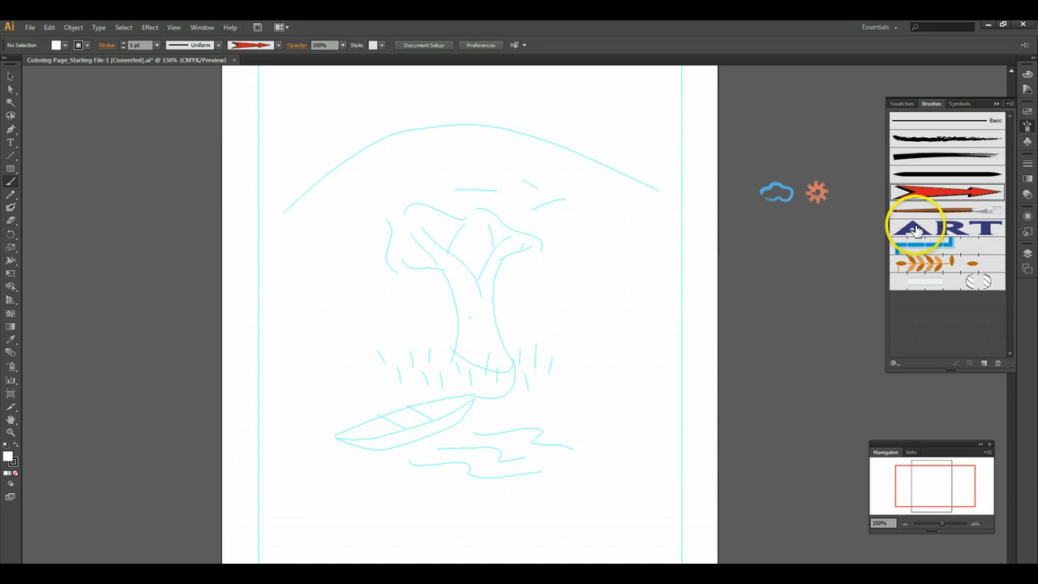
# - Try the orange leaf and rope pattern brushes with one stroke each over the sketch and undo both
pyautogui.click(927, 264)
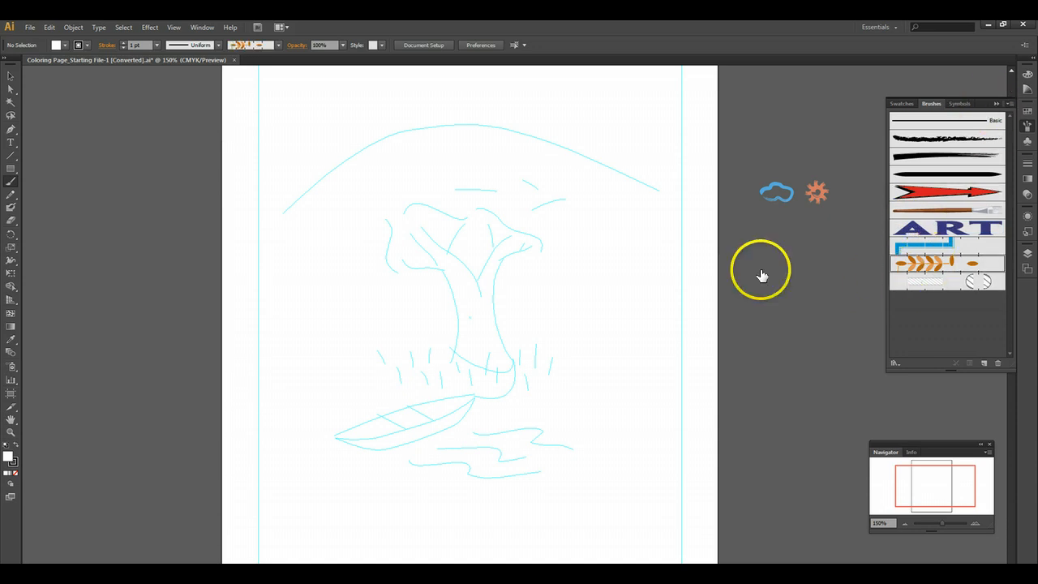
pyautogui.moveTo(572, 326); pyautogui.dragTo(607, 319)
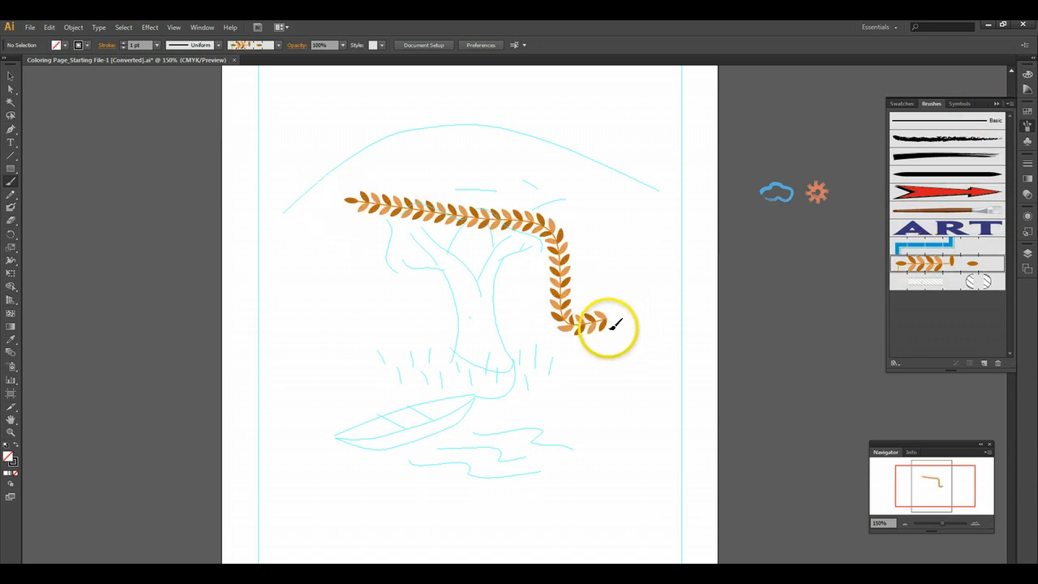
pyautogui.click(933, 281)
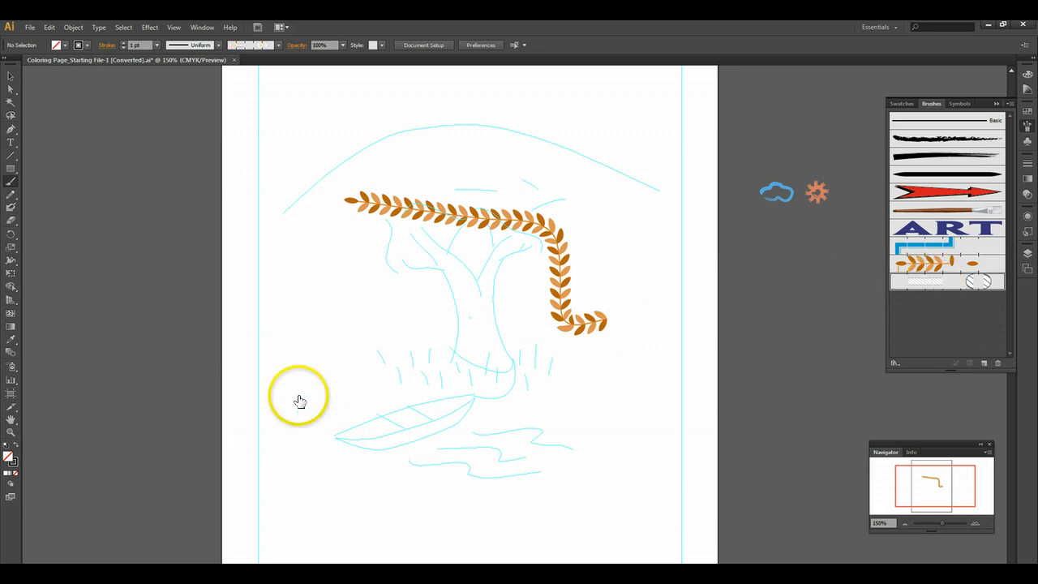
pyautogui.moveTo(294, 347)
pyautogui.mouseDown()
pyautogui.moveTo(354, 196)
pyautogui.moveTo(398, 159)
pyautogui.mouseUp()
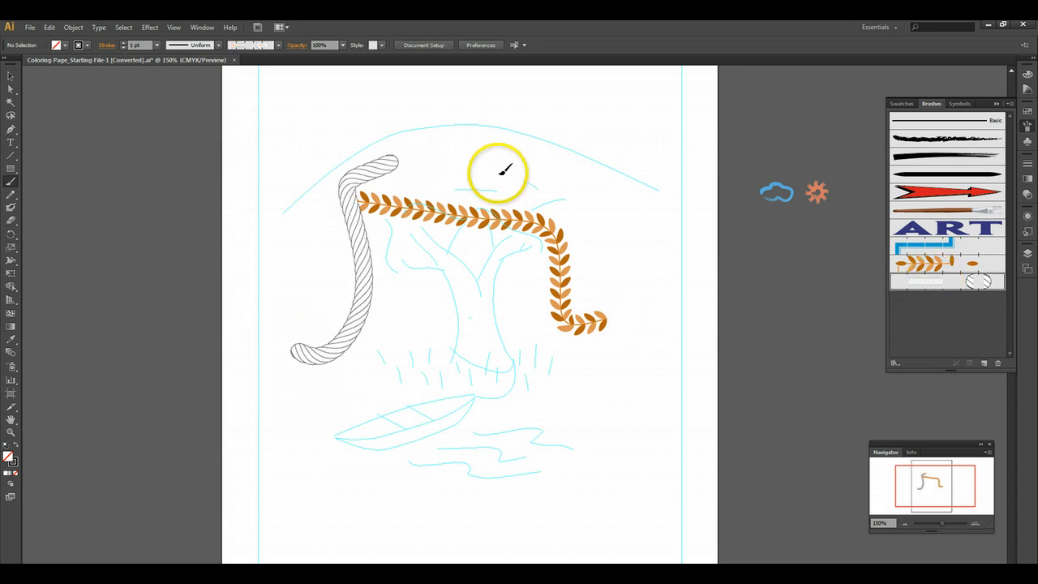
pyautogui.hotkey('ctrl', 'z')
pyautogui.hotkey('ctrl', 'z')
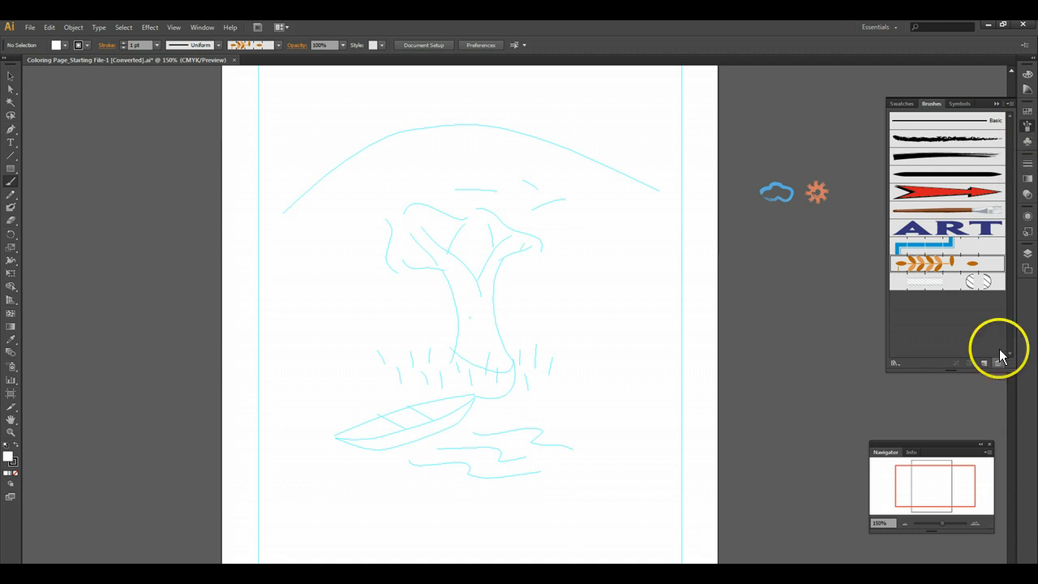
# - Paint the right edge of the tree trunk from the base up to the branches with the Charcoal art brush
pyautogui.click(972, 525)
pyautogui.click(972, 525)
pyautogui.click(972, 526)
pyautogui.scroll(1, 732, 499)
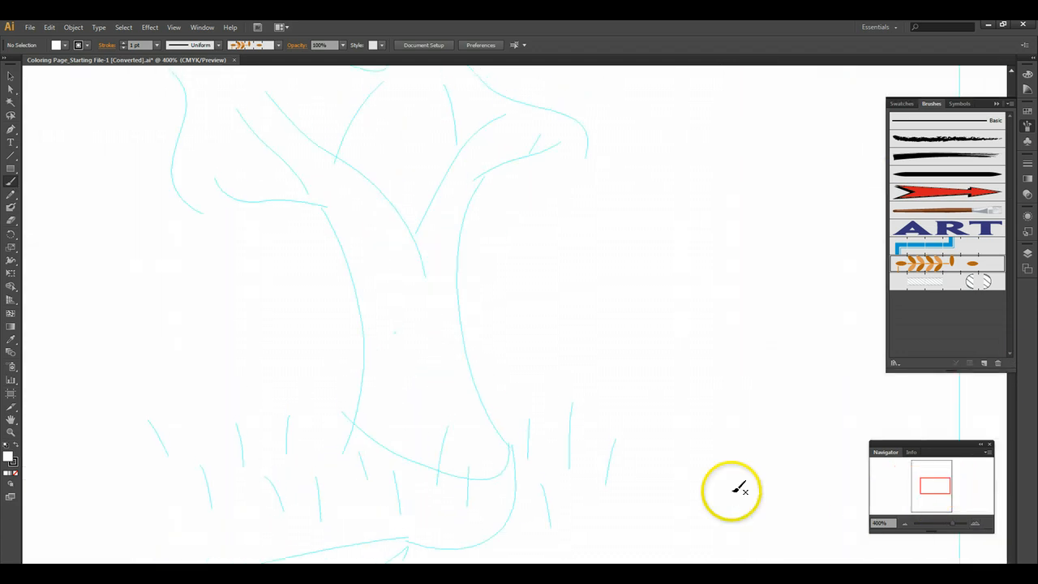
pyautogui.click(906, 525)
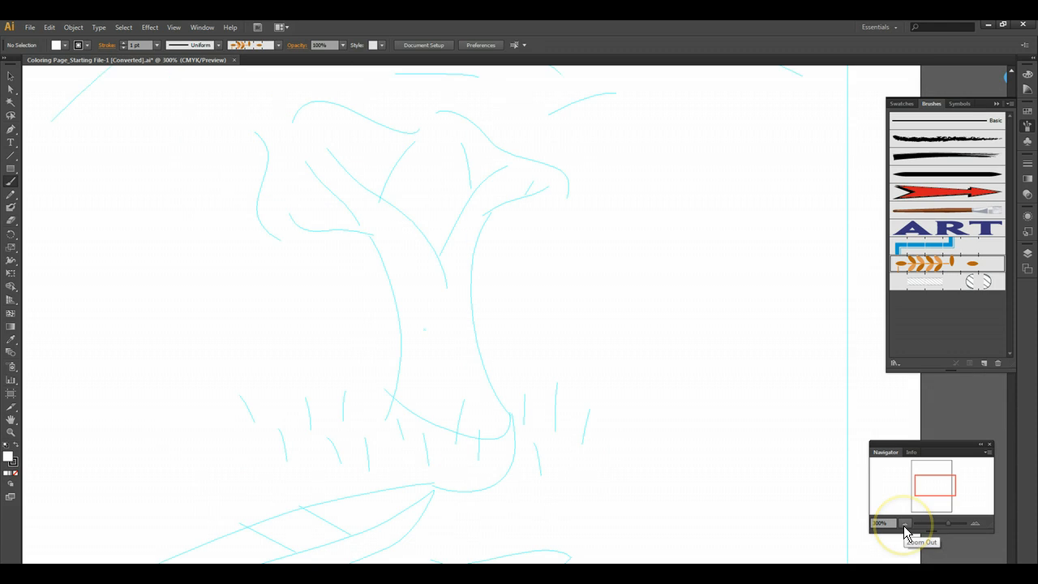
pyautogui.click(905, 525)
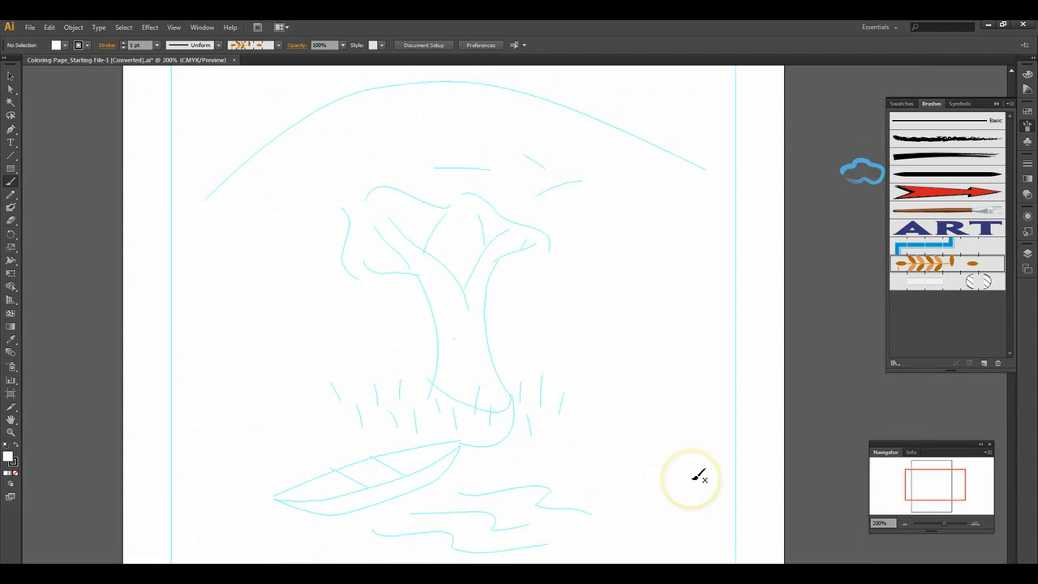
pyautogui.click(917, 140)
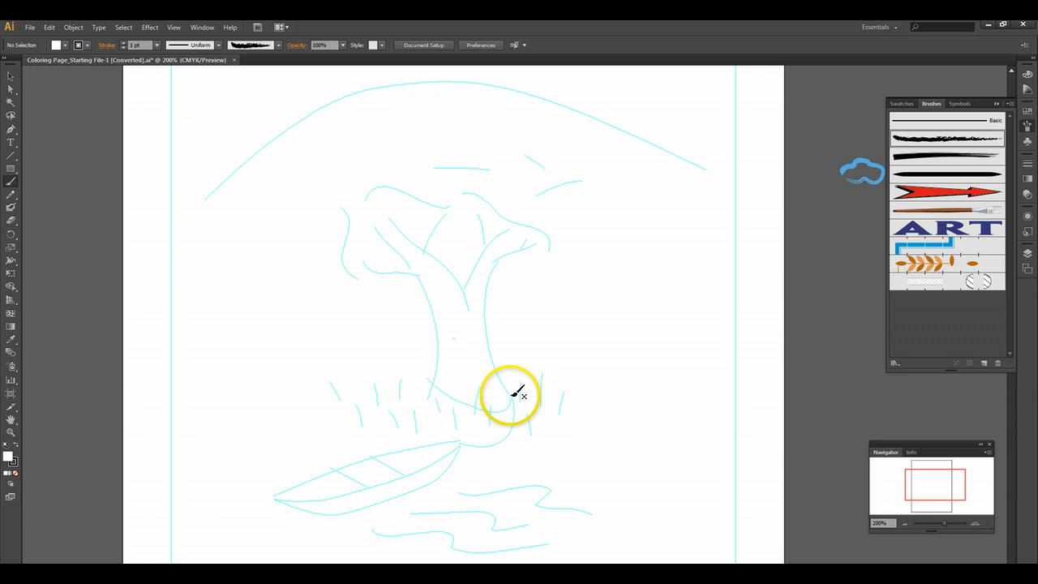
pyautogui.moveTo(512, 395)
pyautogui.mouseDown()
pyautogui.moveTo(492, 357)
pyautogui.moveTo(495, 262)
pyautogui.mouseUp()
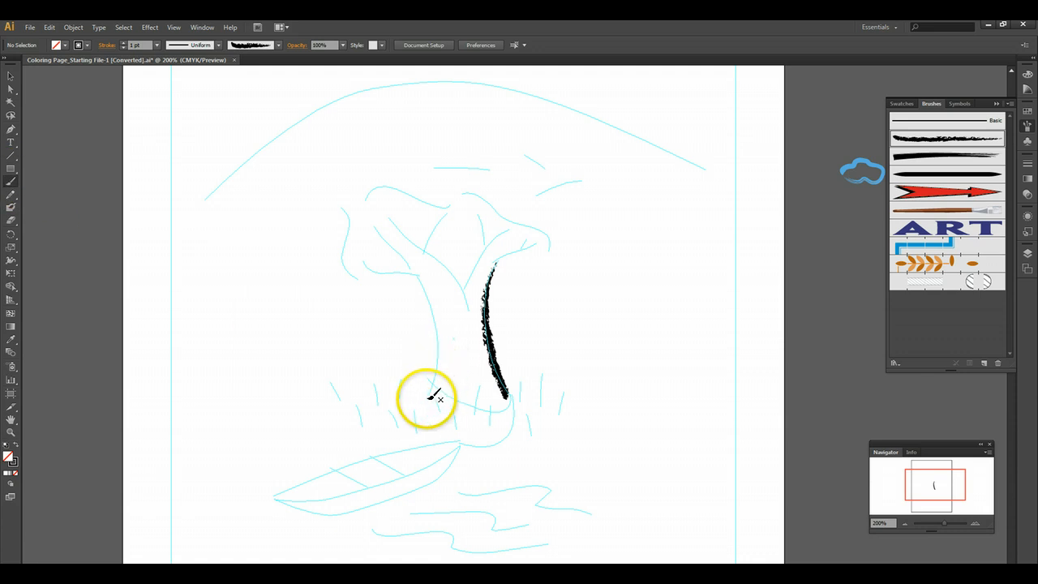
# - Try painting the left trunk edge and the branch above it as separate Charcoal strokes and undo them
pyautogui.moveTo(428, 398)
pyautogui.mouseDown()
pyautogui.moveTo(439, 325)
pyautogui.moveTo(419, 274)
pyautogui.mouseUp()
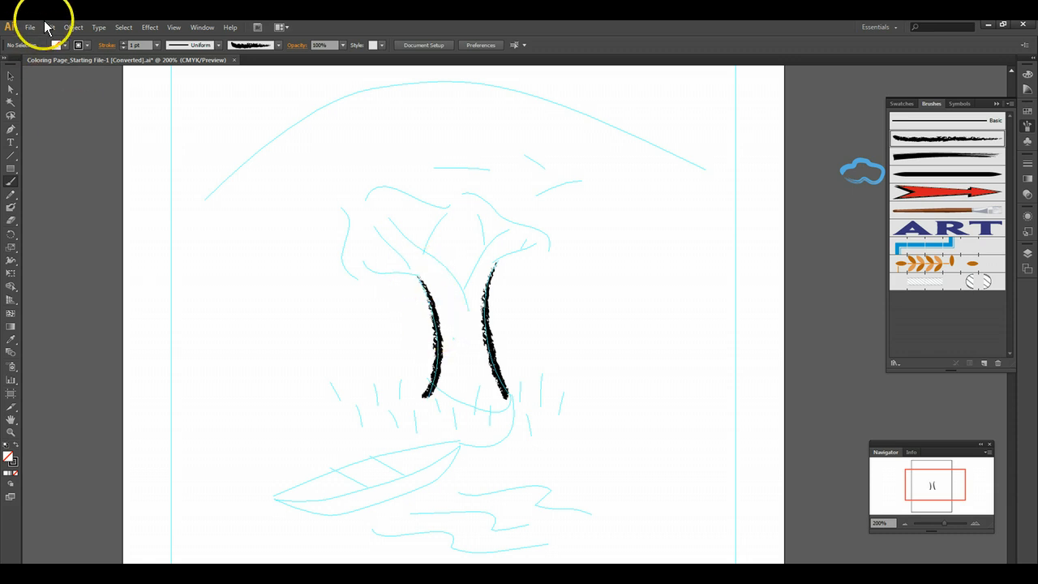
pyautogui.click(49, 27)
pyautogui.click(52, 38)
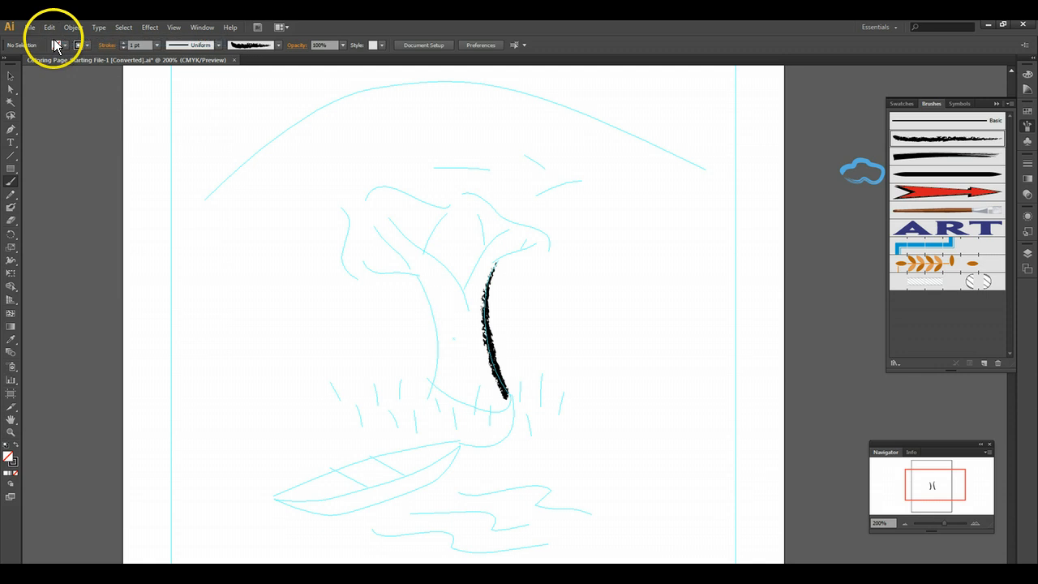
pyautogui.moveTo(429, 398)
pyautogui.mouseDown()
pyautogui.moveTo(435, 309)
pyautogui.moveTo(411, 264)
pyautogui.mouseUp()
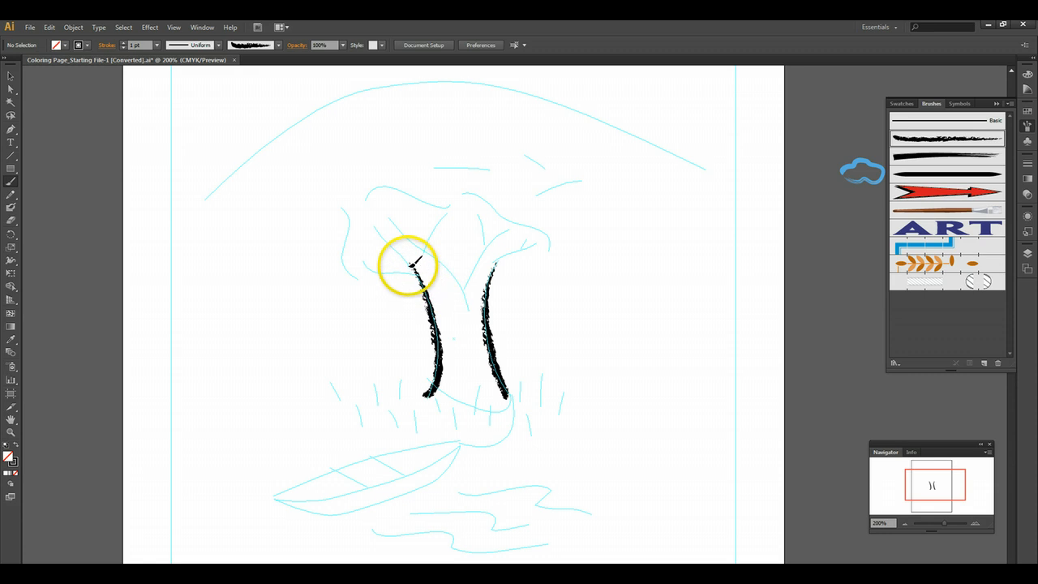
pyautogui.moveTo(377, 225)
pyautogui.mouseDown()
pyautogui.moveTo(429, 253)
pyautogui.moveTo(410, 270)
pyautogui.mouseUp()
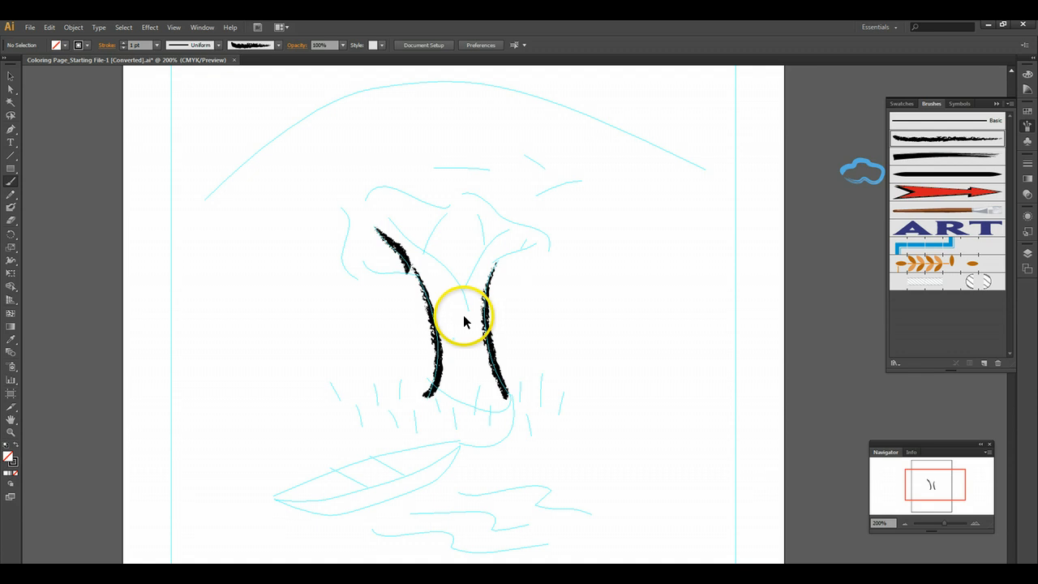
pyautogui.hotkey('ctrl', 'z')
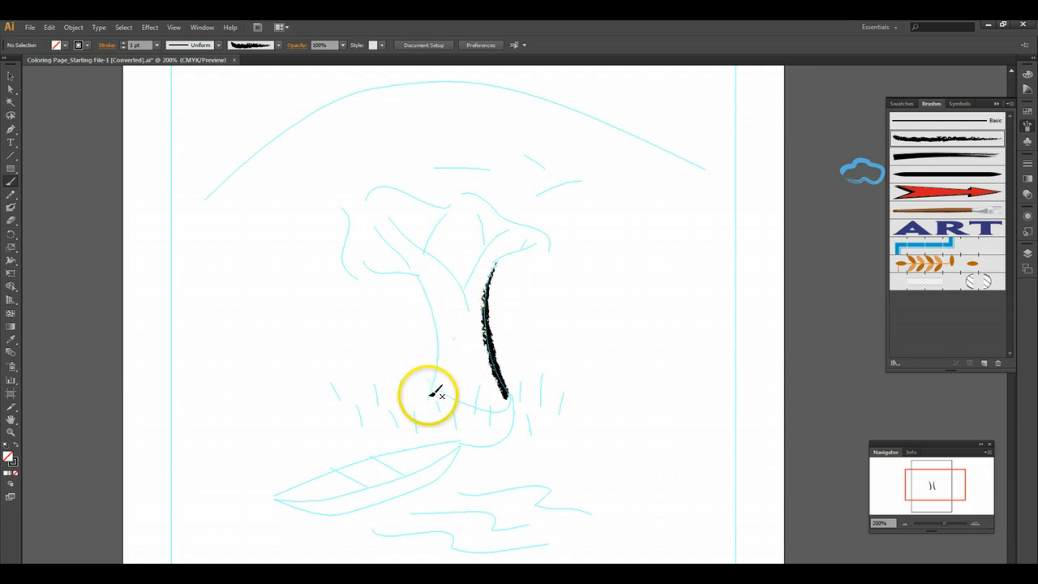
# - Paint the left trunk edge and its upper branch in one Charcoal stroke and trace the remaining branches of the tree
pyautogui.moveTo(430, 396)
pyautogui.mouseDown()
pyautogui.moveTo(428, 302)
pyautogui.moveTo(375, 225)
pyautogui.mouseUp()
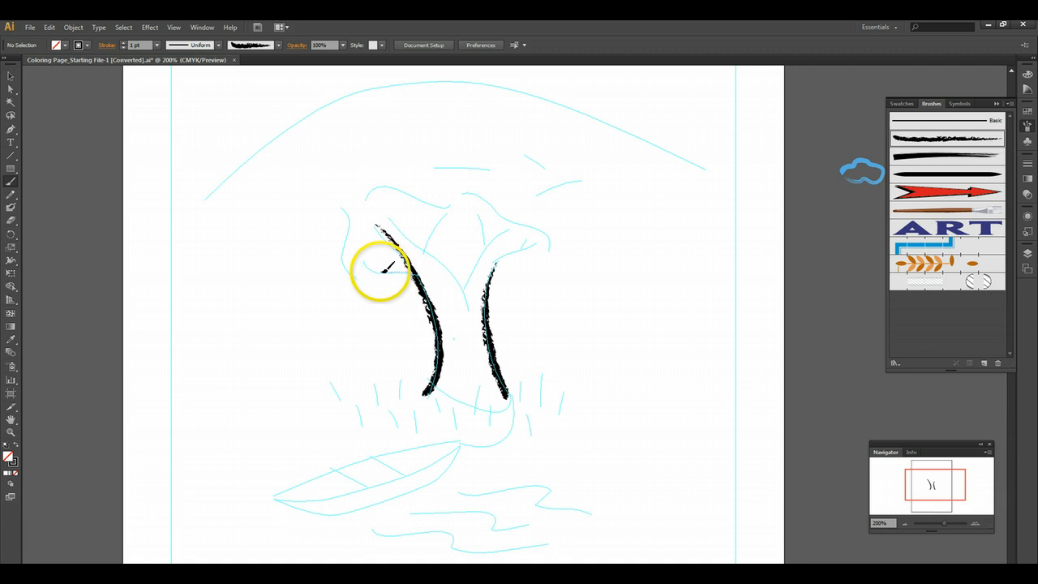
pyautogui.moveTo(364, 261); pyautogui.dragTo(414, 274)
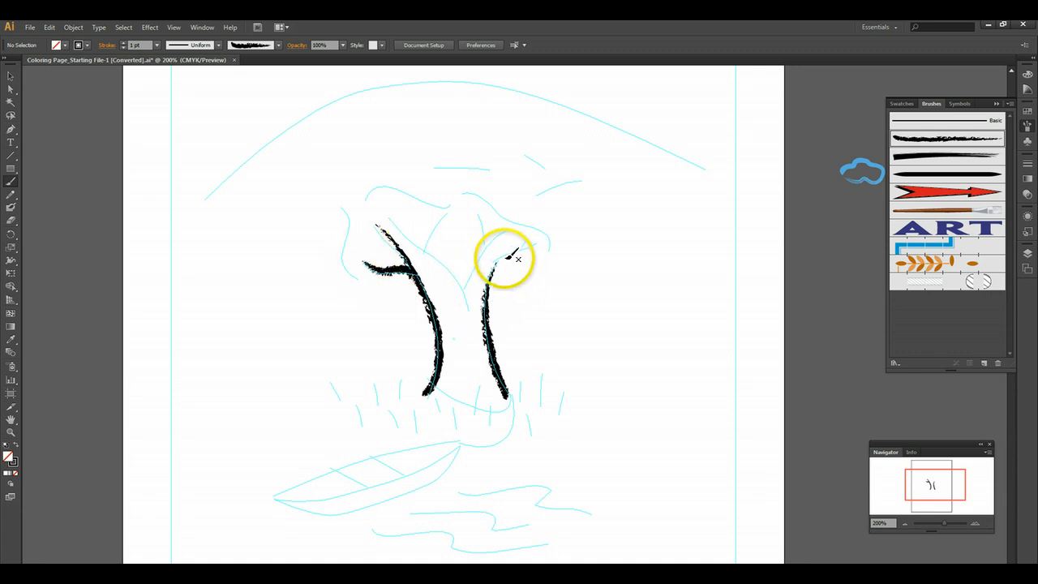
pyautogui.moveTo(494, 266)
pyautogui.mouseDown()
pyautogui.moveTo(542, 237)
pyautogui.moveTo(528, 236)
pyautogui.mouseUp()
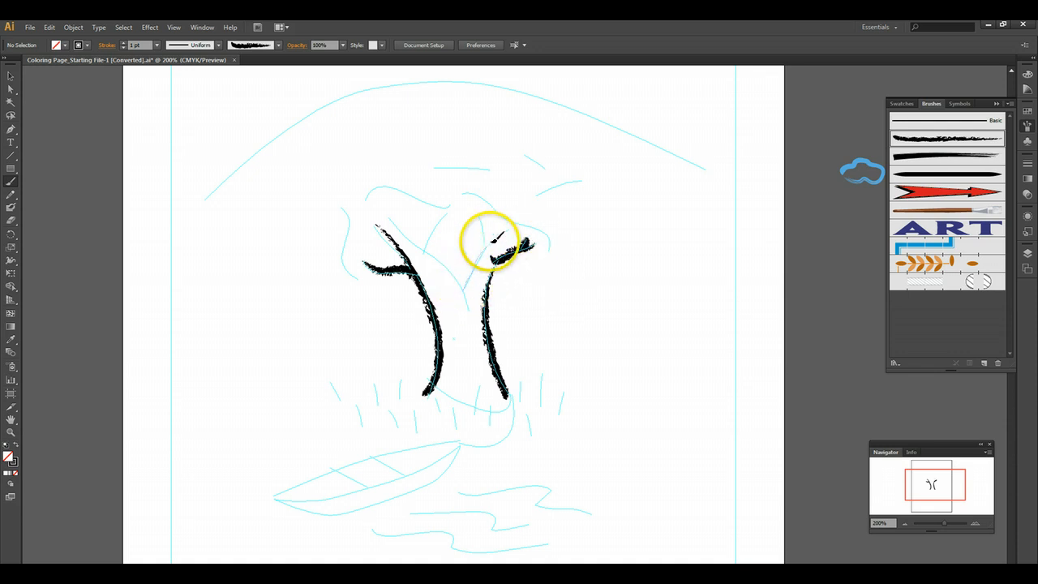
pyautogui.moveTo(490, 242)
pyautogui.mouseDown()
pyautogui.moveTo(518, 224)
pyautogui.moveTo(498, 247)
pyautogui.moveTo(476, 214)
pyautogui.mouseUp()
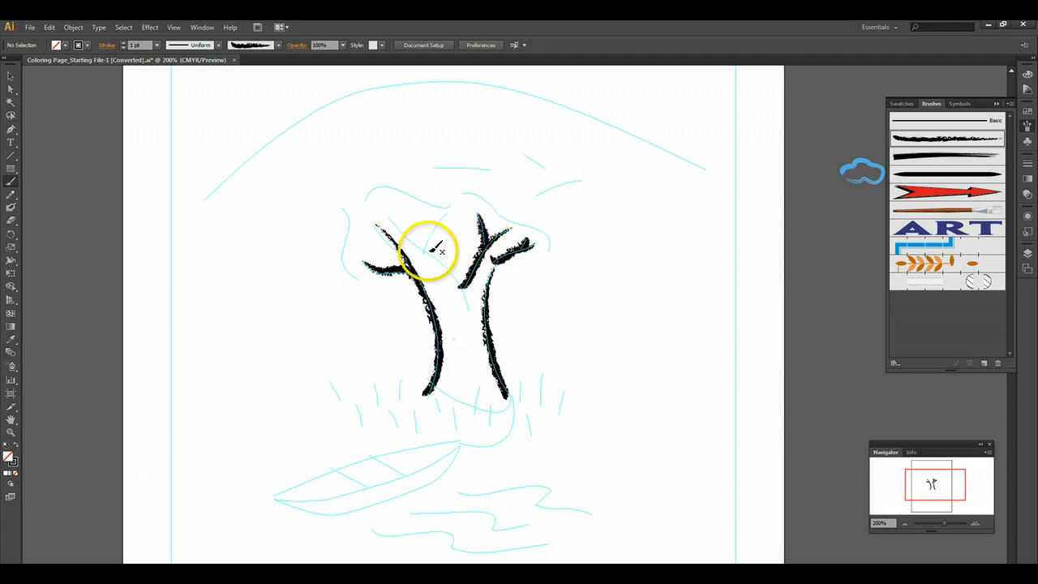
pyautogui.moveTo(429, 248); pyautogui.dragTo(446, 217)
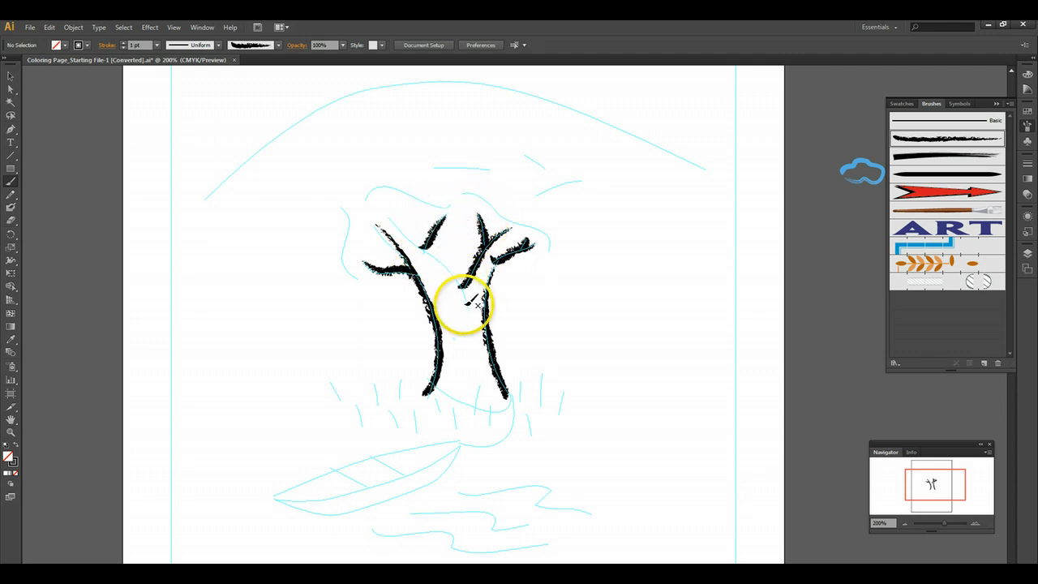
pyautogui.moveTo(470, 307)
pyautogui.mouseDown()
pyautogui.moveTo(447, 258)
pyautogui.moveTo(392, 217)
pyautogui.mouseUp()
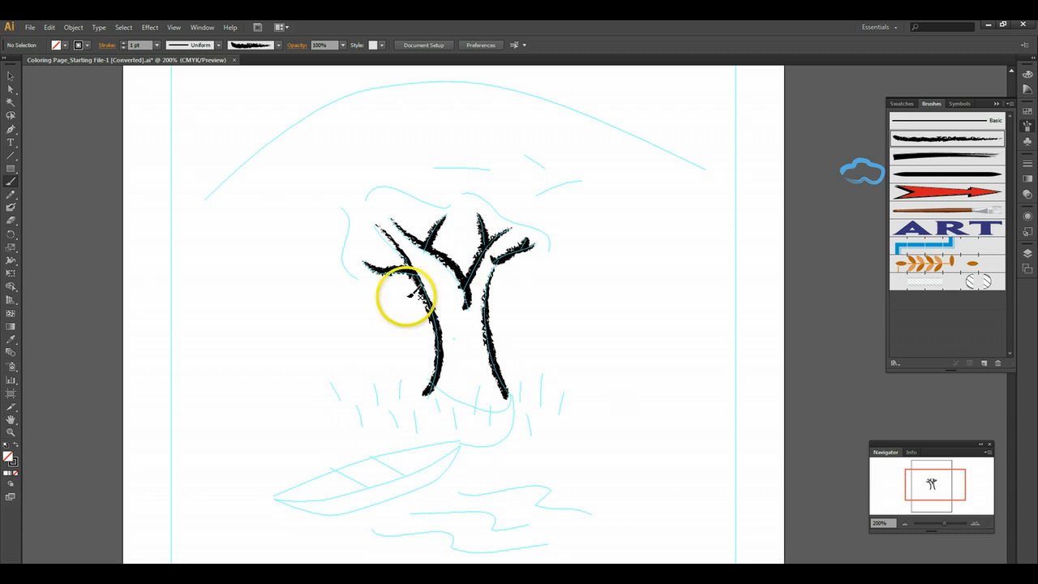
pyautogui.moveTo(450, 218); pyautogui.dragTo(452, 226)
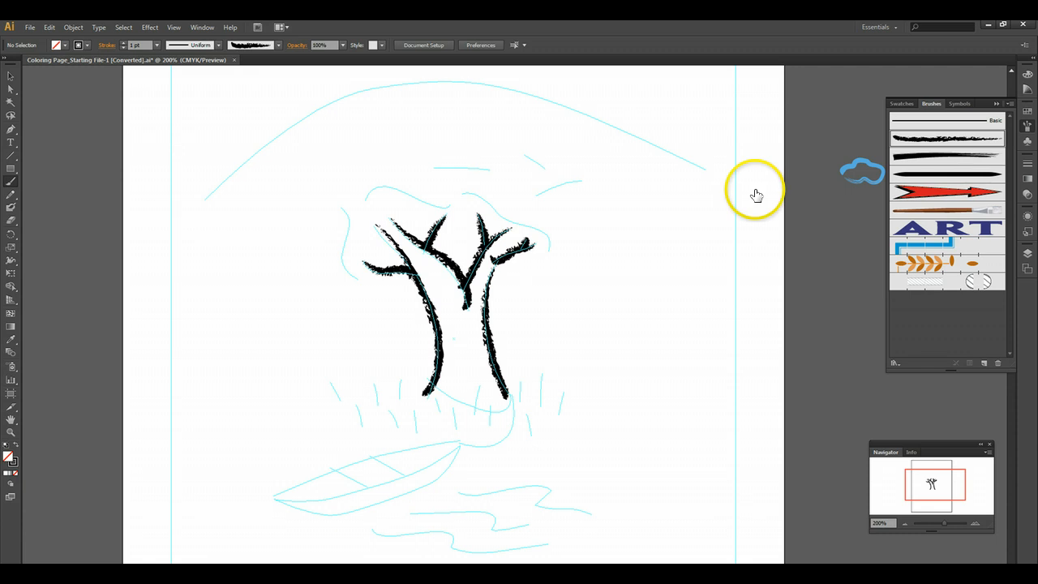
# - Select all the painted tree strokes, apply the smooth art brush with the feathered end to them, and deselect
pyautogui.click(10, 77)
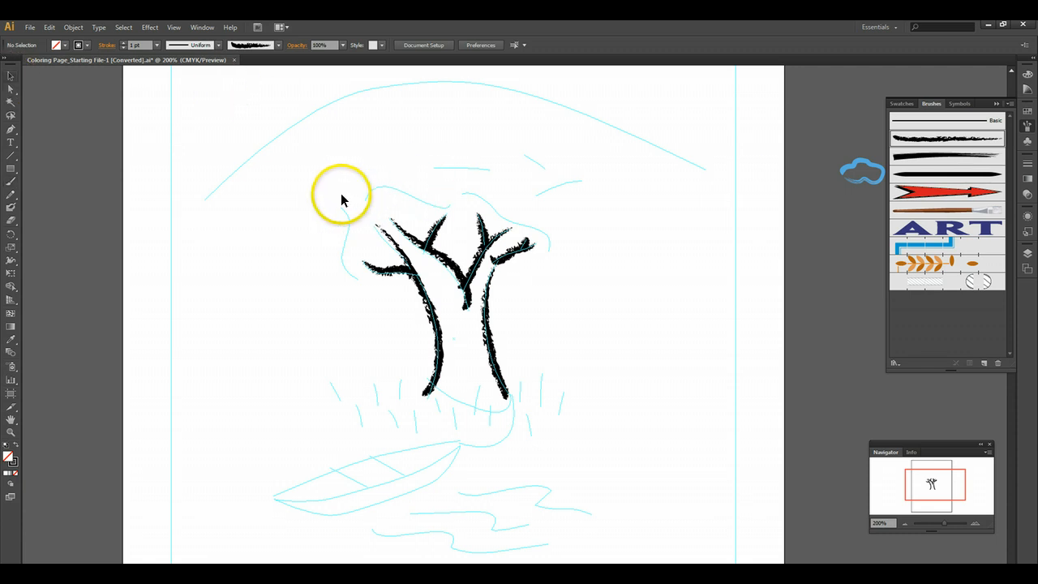
pyautogui.moveTo(341, 195); pyautogui.dragTo(590, 423)
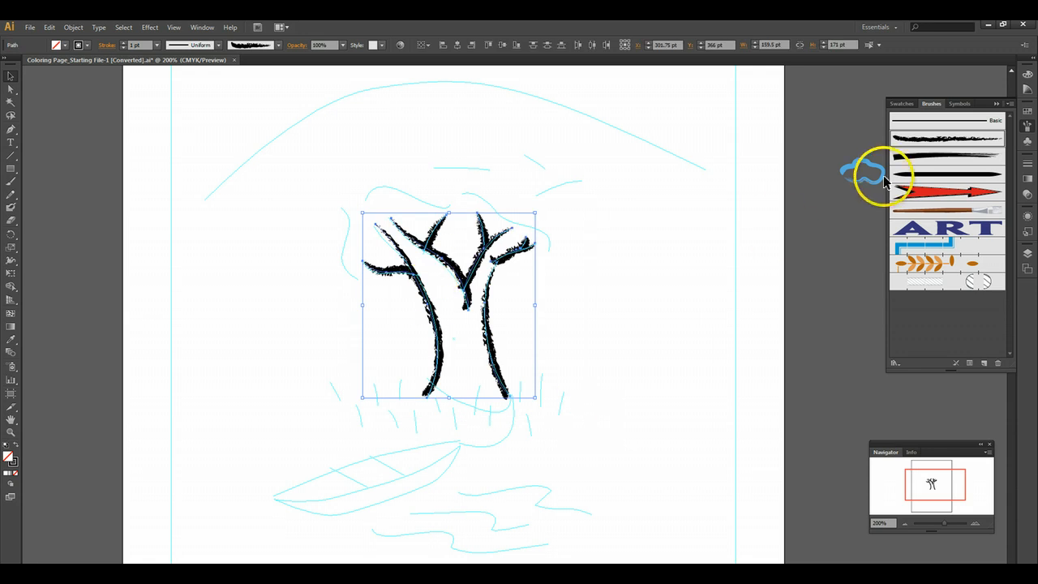
pyautogui.click(947, 159)
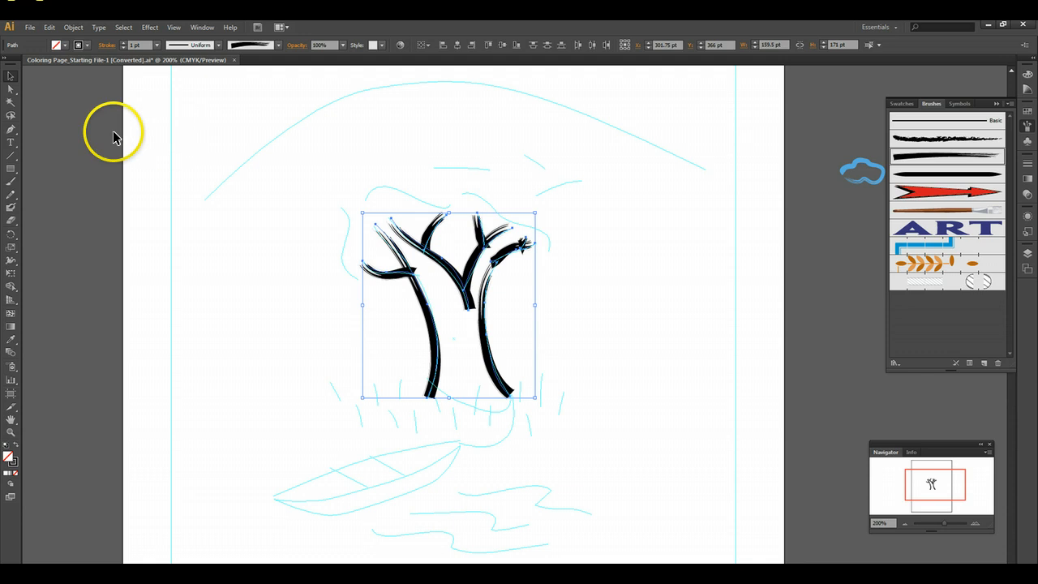
pyautogui.click(69, 138)
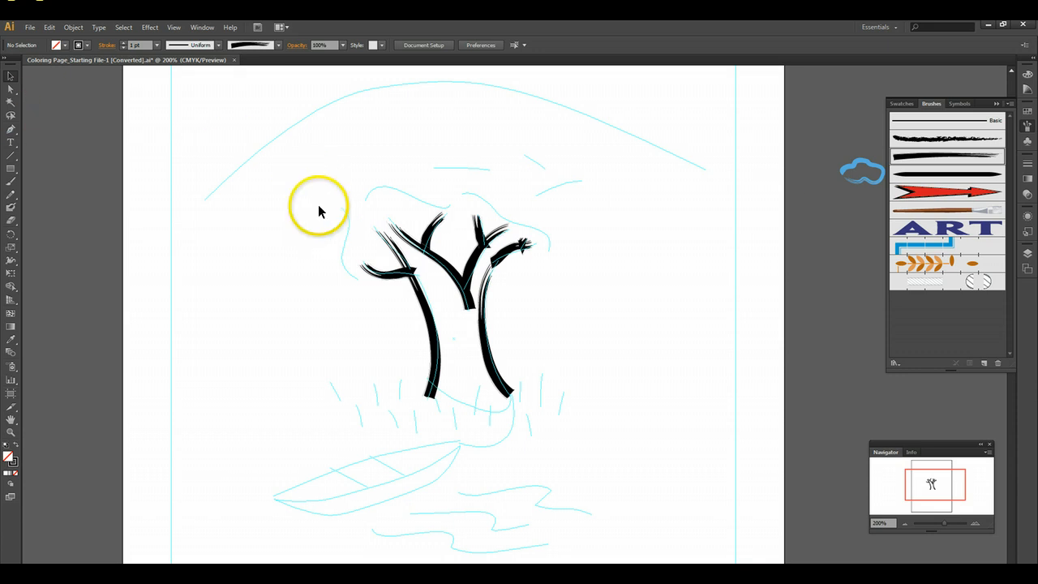
# - Select all the painted tree strokes, apply the Charcoal art brush to them again, and deselect
pyautogui.moveTo(321, 191)
pyautogui.mouseDown()
pyautogui.moveTo(591, 364)
pyautogui.moveTo(620, 445)
pyautogui.mouseUp()
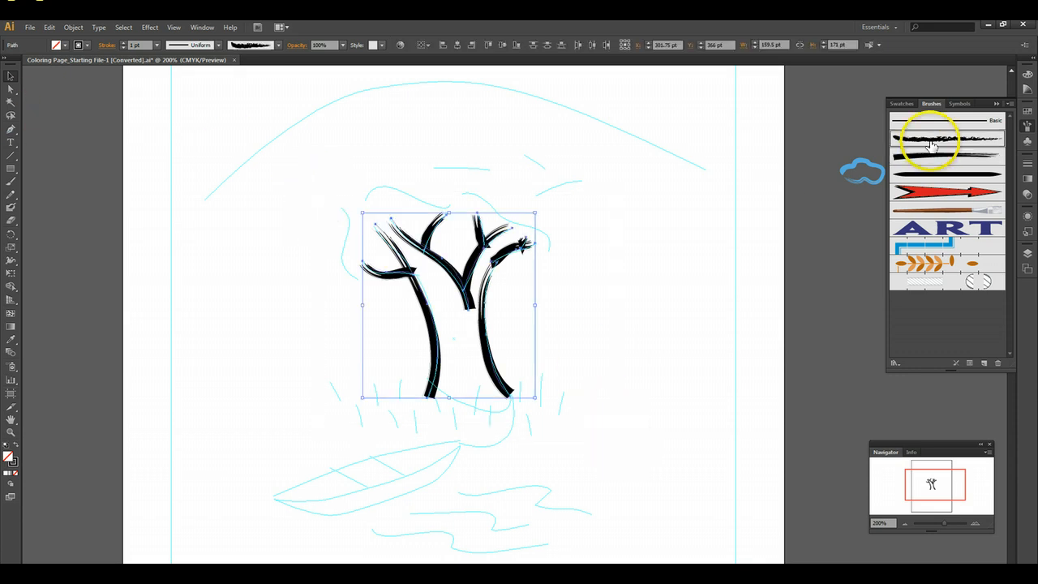
pyautogui.click(917, 138)
pyautogui.click(95, 119)
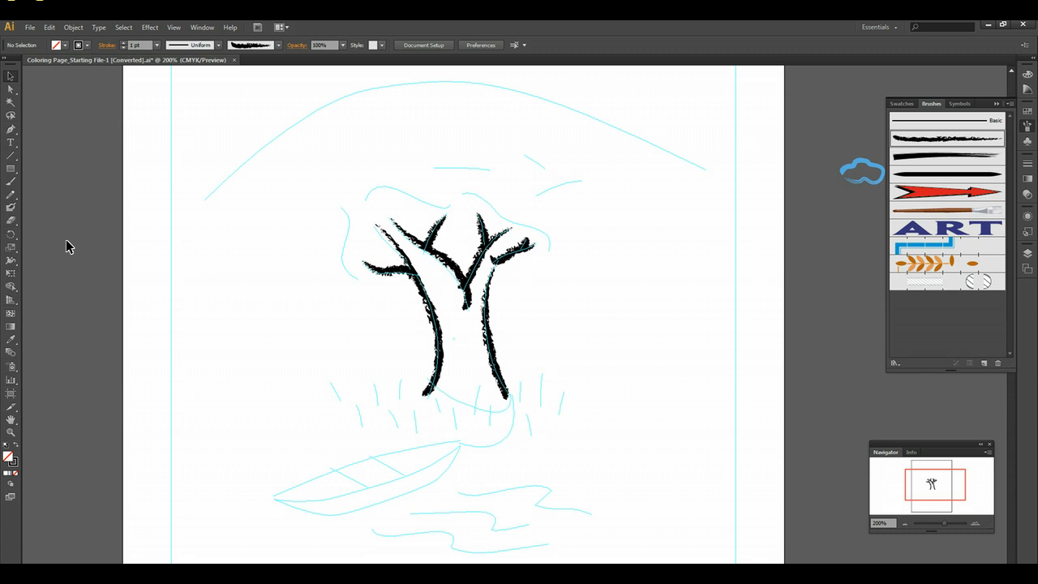
# - Show the calligraphic and scatter brushes alongside the art and pattern brushes in the brush list
pyautogui.scroll(2, 130, 247)
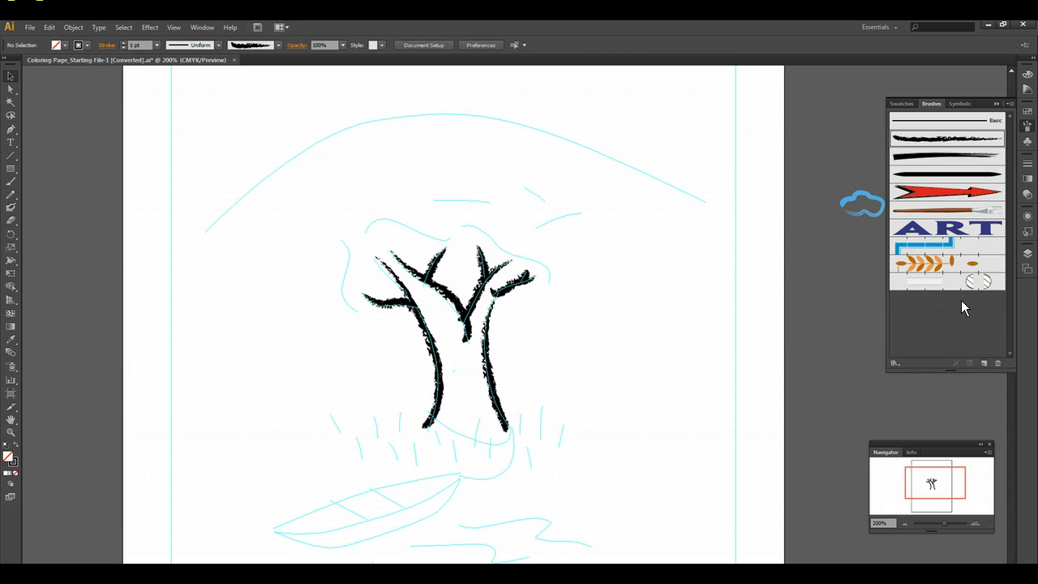
pyautogui.click(1009, 107)
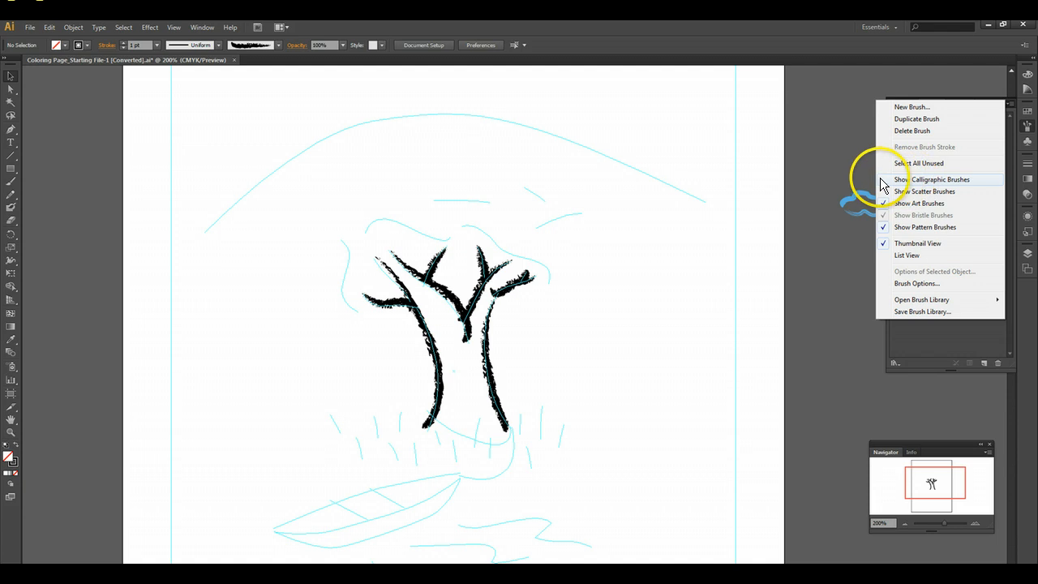
pyautogui.click(884, 182)
pyautogui.click(1010, 106)
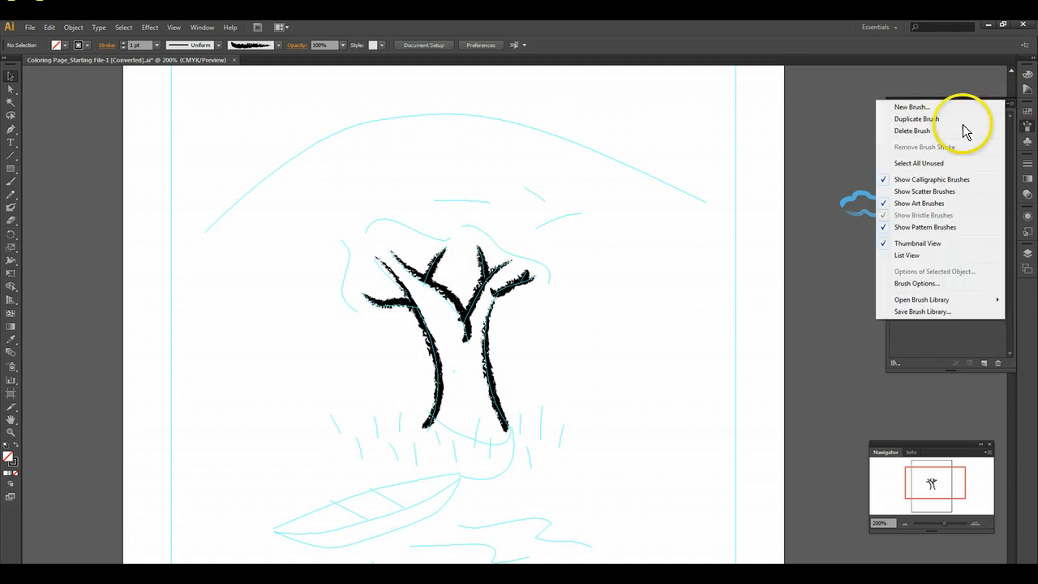
pyautogui.click(893, 193)
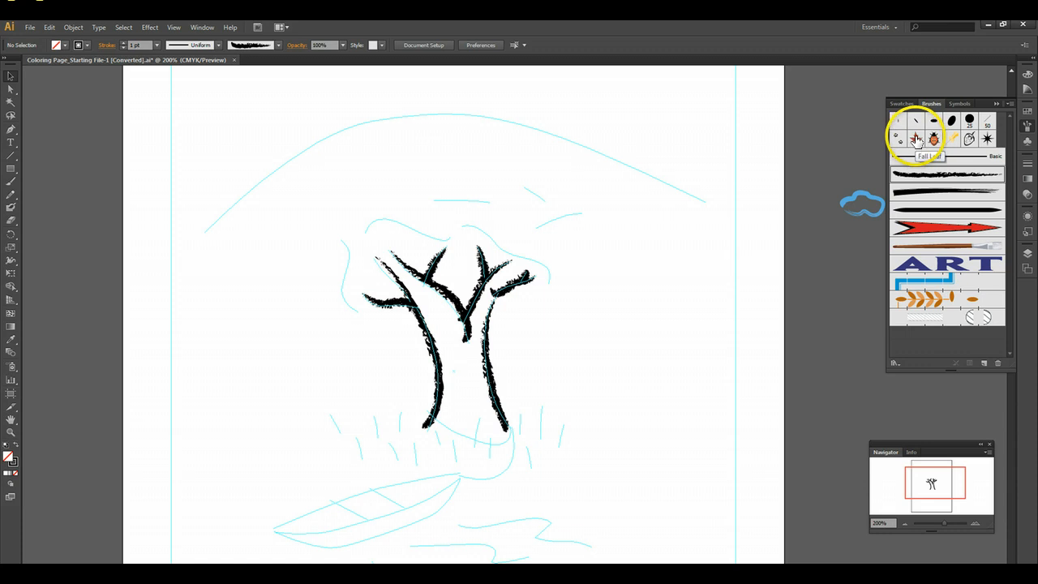
# - Open the options of the Fall Leaf scatter brush and set its random size range to 40% to 60%
pyautogui.doubleClick(916, 139)
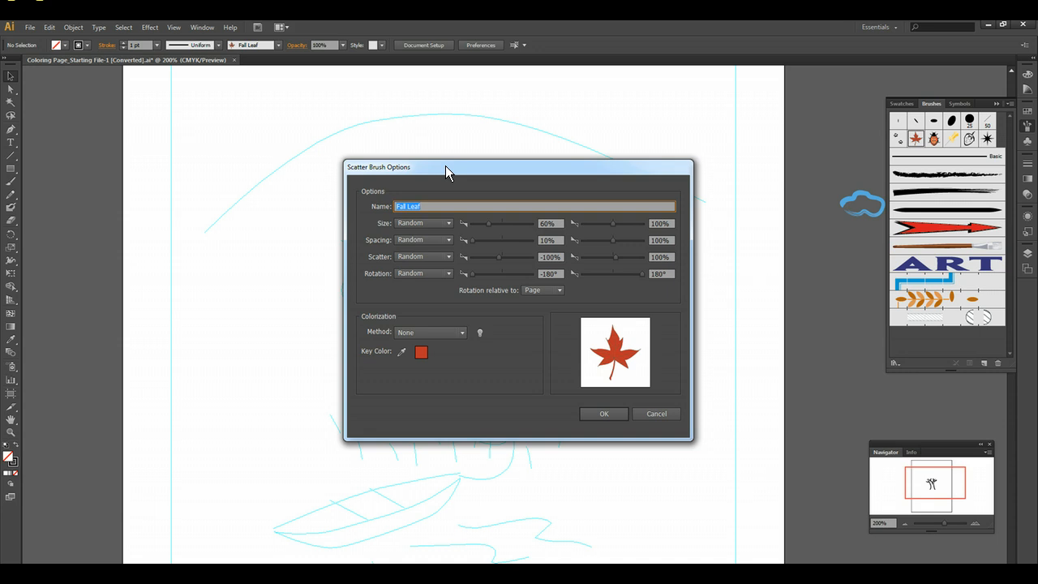
pyautogui.click(413, 229)
pyautogui.click(526, 228)
pyautogui.click(540, 224)
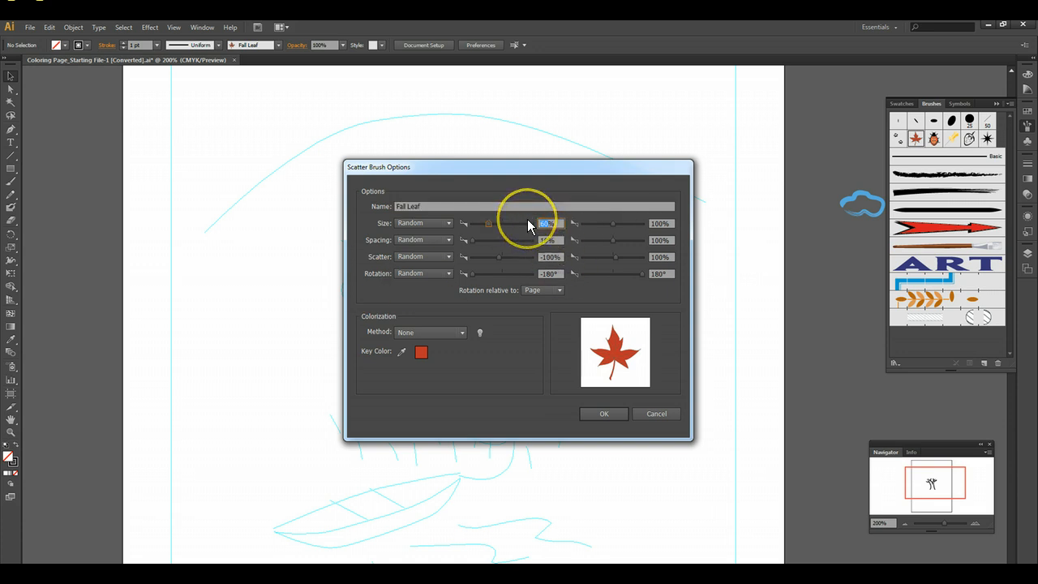
pyautogui.write('40')
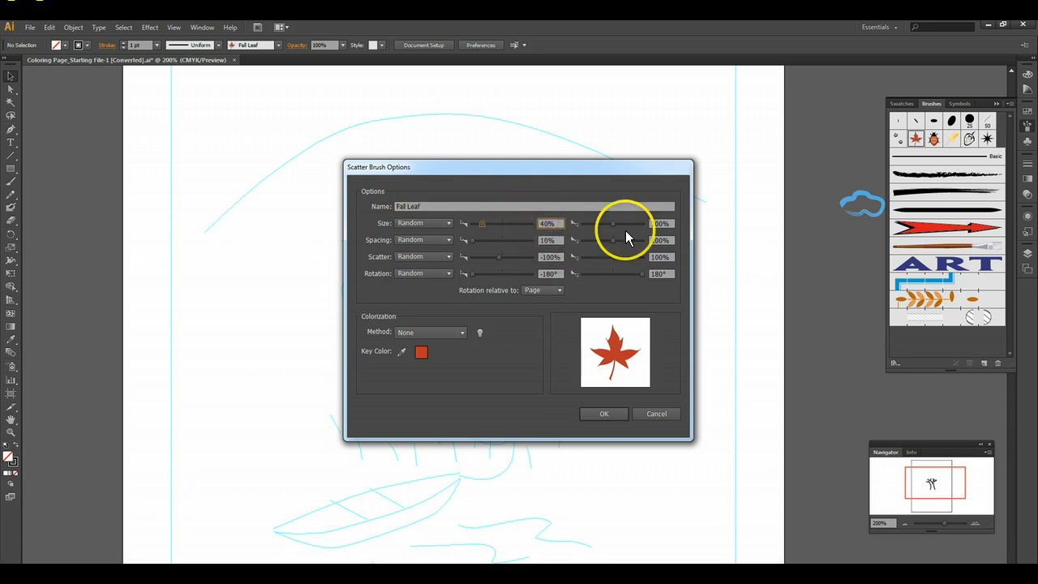
pyautogui.click(661, 223)
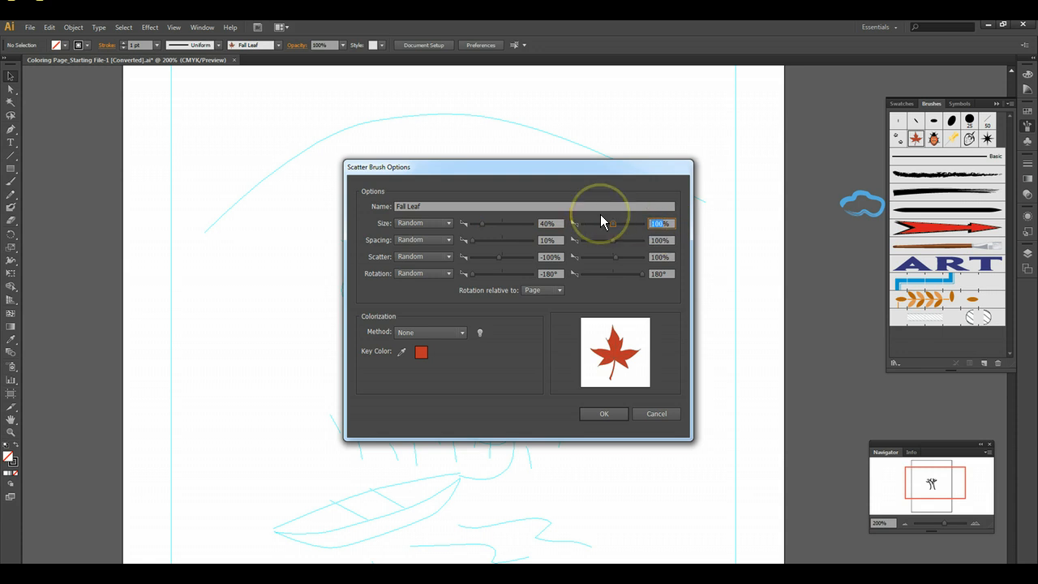
pyautogui.write('60')
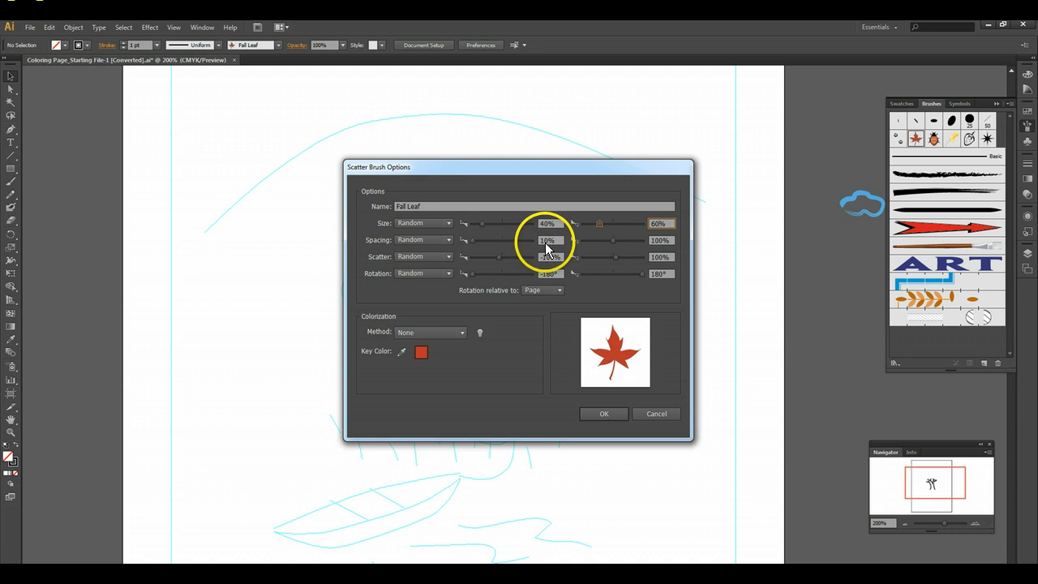
# - Set the Fall Leaf brush's maximum spacing to 30% and its scatter range to -40% to 40%, and accept the options
pyautogui.click(661, 241)
pyautogui.write('30')
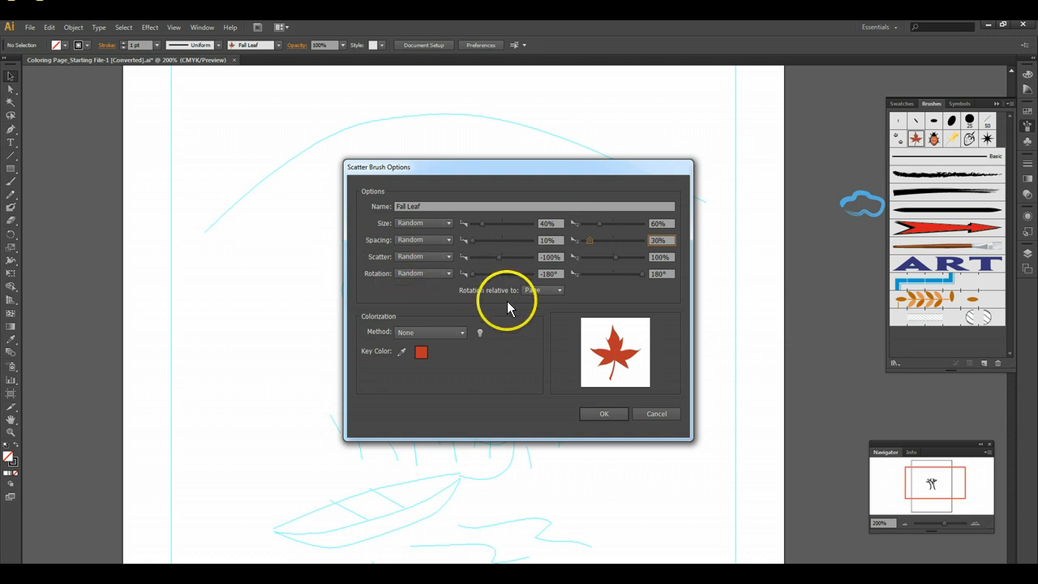
pyautogui.doubleClick(549, 257)
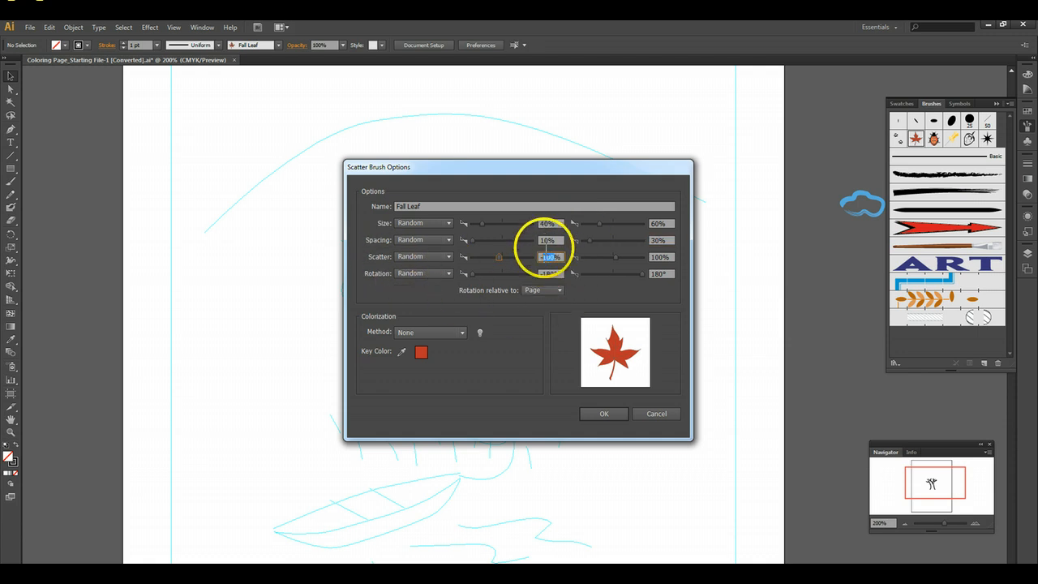
pyautogui.write('0')
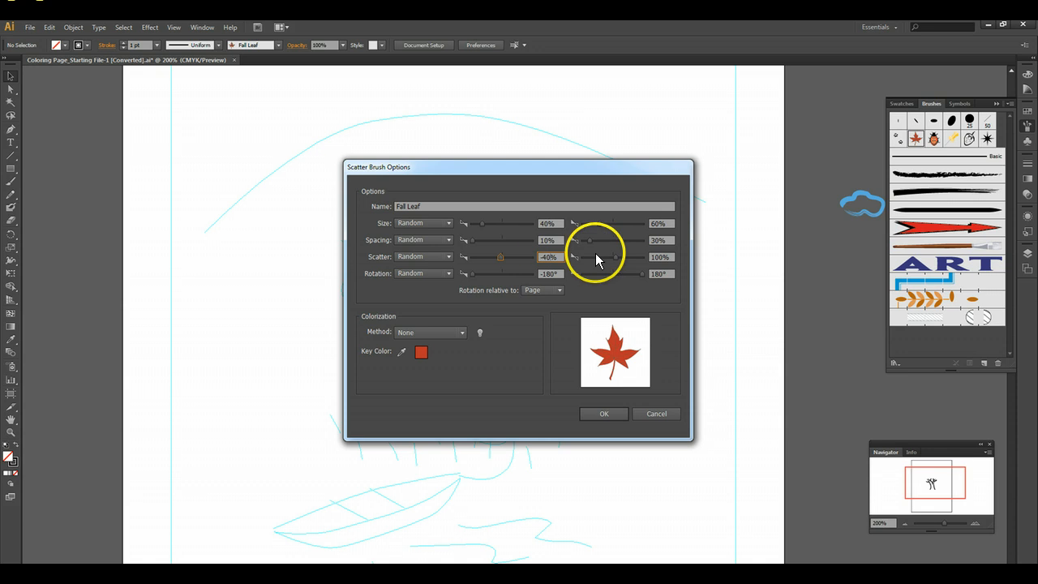
pyautogui.doubleClick(660, 257)
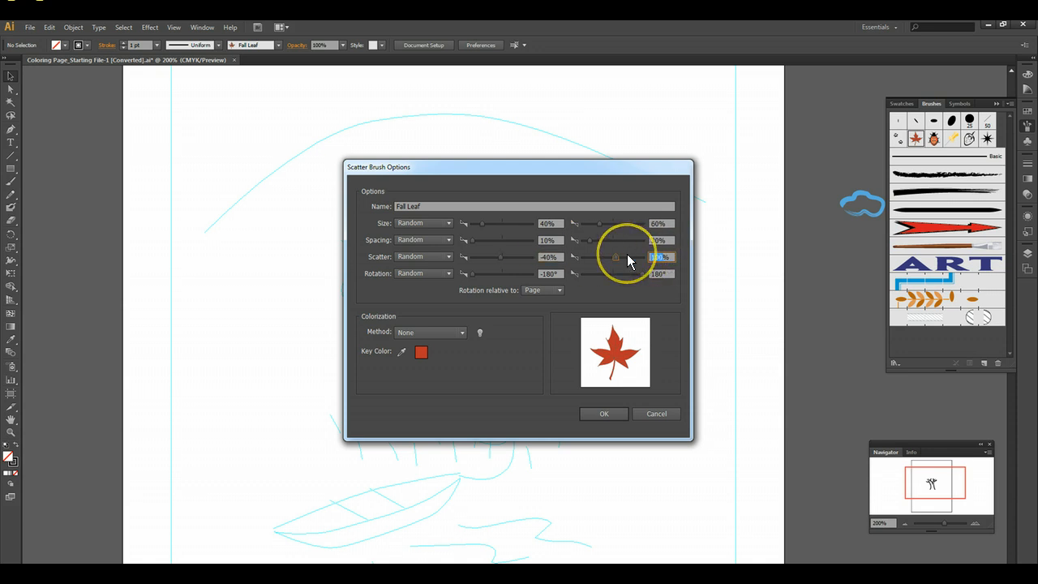
pyautogui.write('40')
pyautogui.click(602, 414)
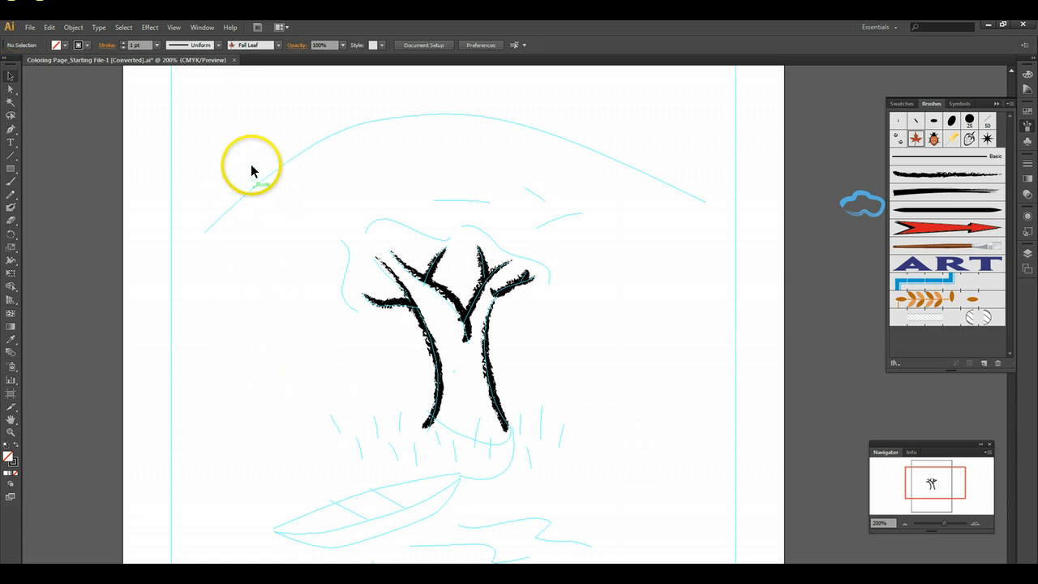
# - Select all the charcoal strokes of the tree trunk and branches and lock them
pyautogui.moveTo(272, 189); pyautogui.dragTo(710, 492)
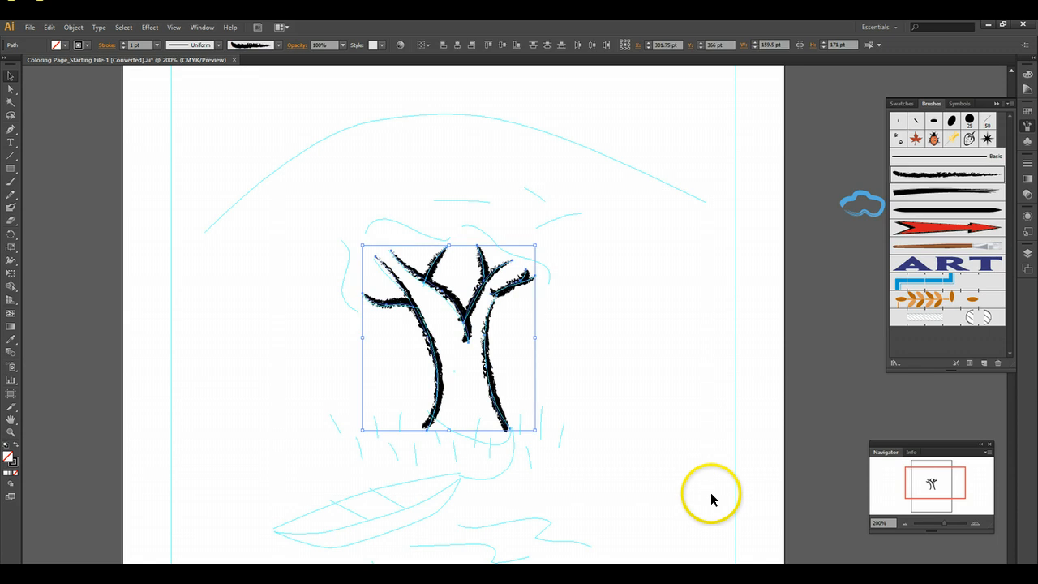
pyautogui.click(75, 29)
pyautogui.moveTo(95, 95)
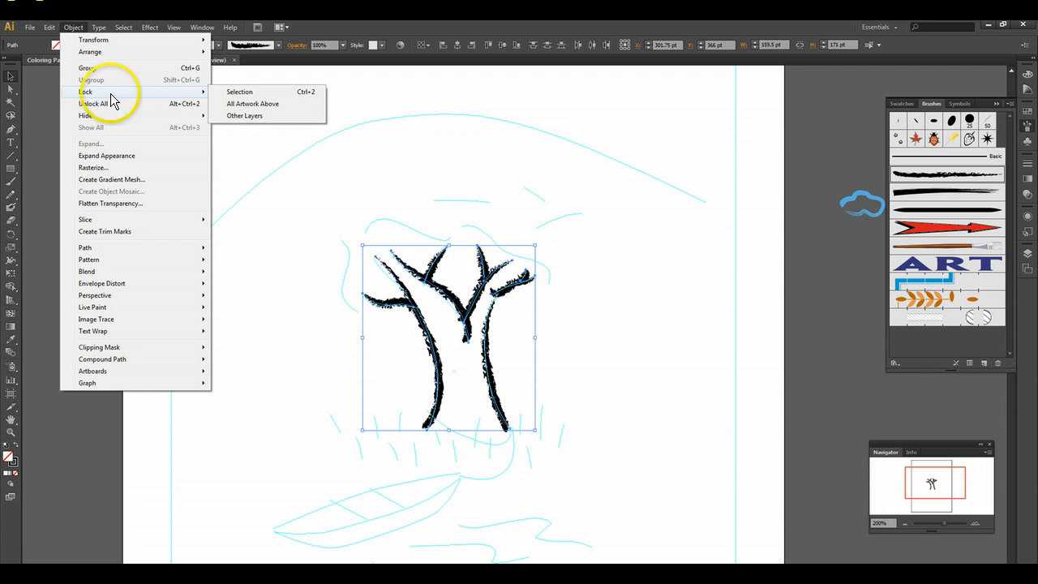
pyautogui.click(261, 93)
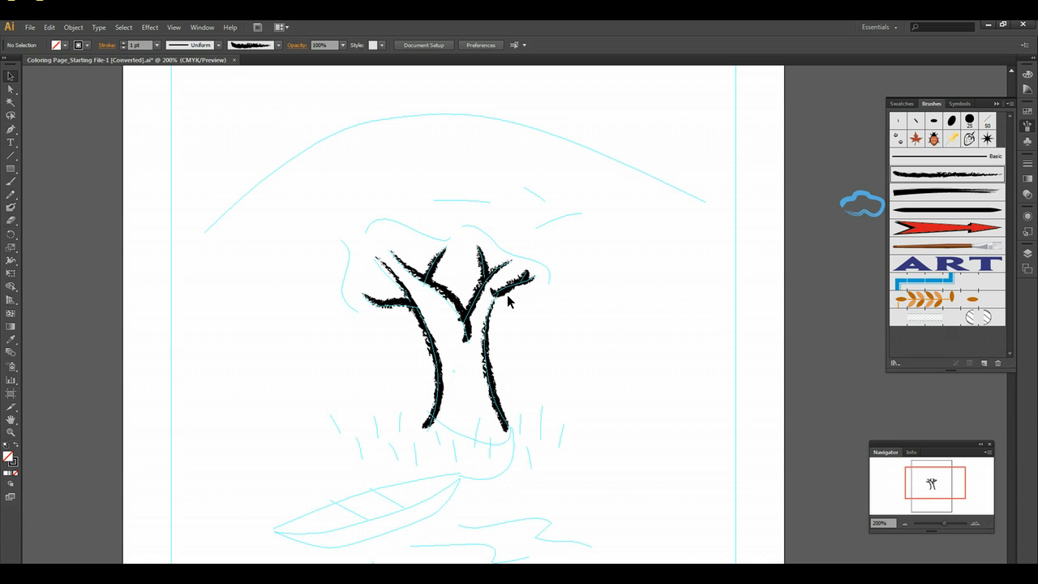
# - Paint leaves along the sketched crown outline from the lower left branch across to the right branch with the Fall Leaf brush
pyautogui.click(916, 141)
pyautogui.click(10, 183)
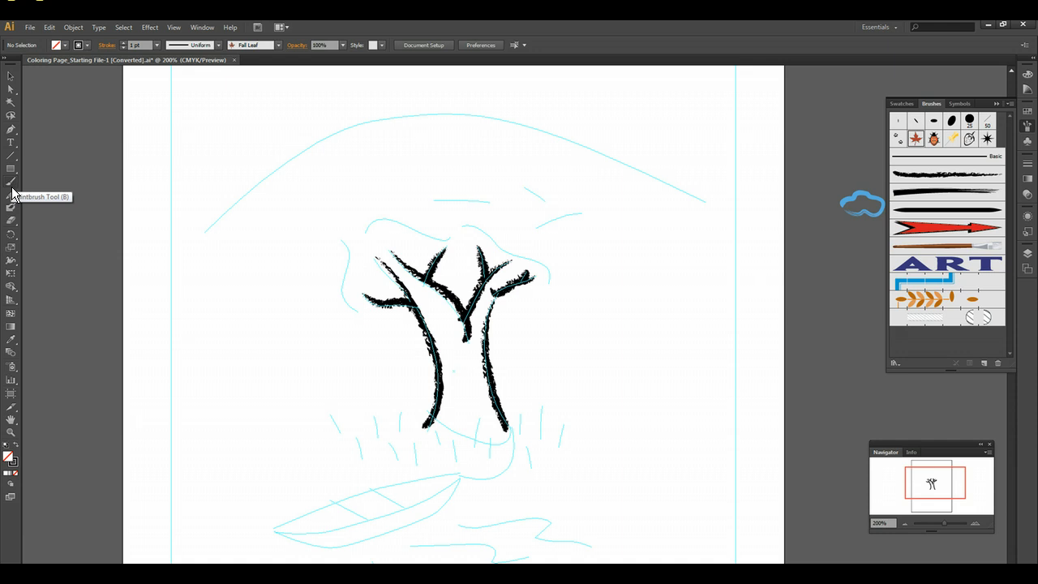
pyautogui.click(21, 196)
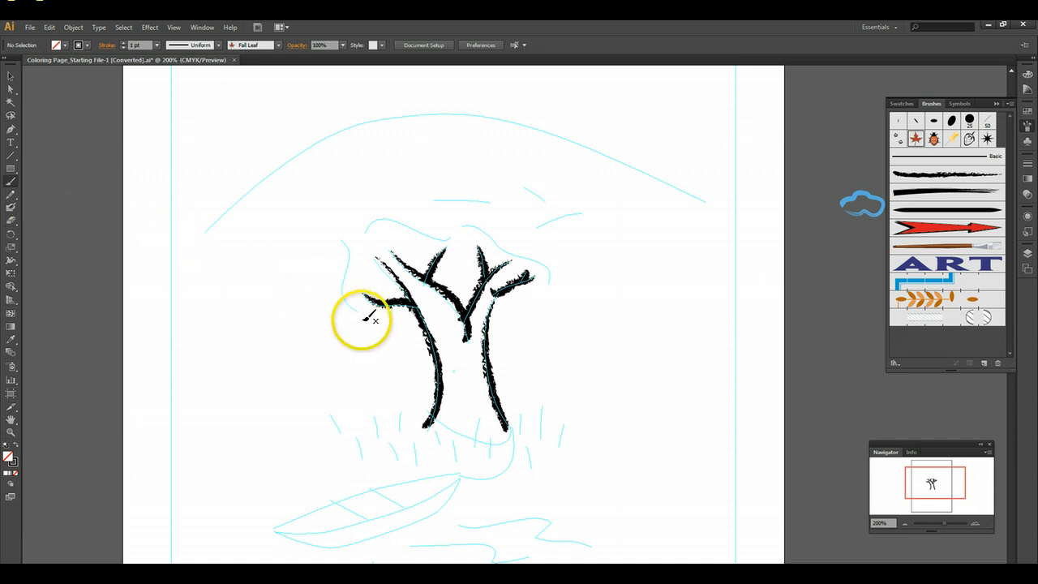
pyautogui.moveTo(363, 316)
pyautogui.mouseDown()
pyautogui.moveTo(344, 302)
pyautogui.moveTo(344, 237)
pyautogui.moveTo(378, 219)
pyautogui.moveTo(449, 235)
pyautogui.moveTo(439, 198)
pyautogui.moveTo(532, 189)
pyautogui.moveTo(536, 225)
pyautogui.moveTo(588, 213)
pyautogui.mouseUp()
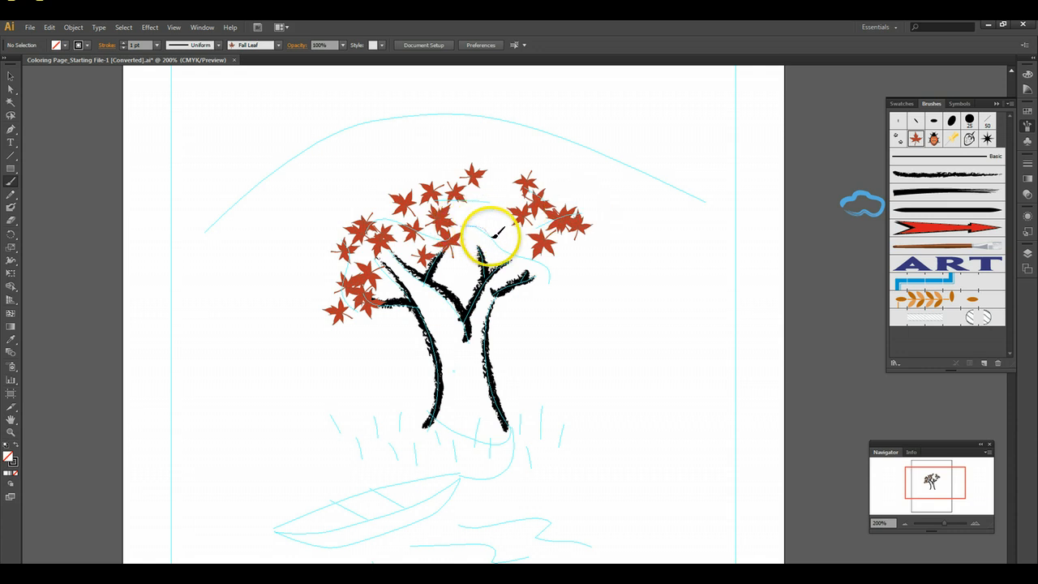
pyautogui.moveTo(518, 250); pyautogui.dragTo(545, 287)
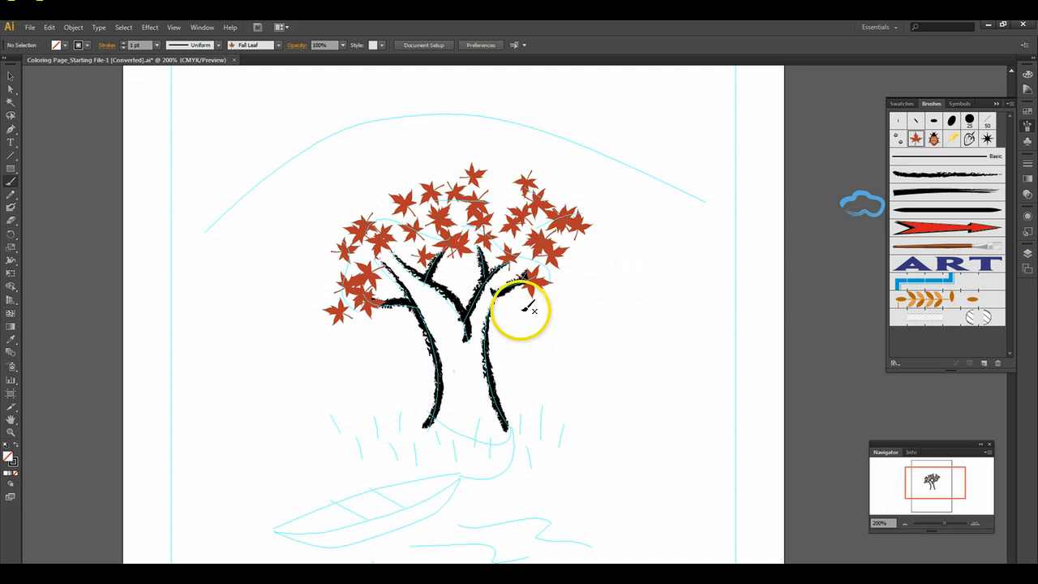
# - Thicken the crown with more Fall Leaf strokes on its left, middle and top, and place a single falling leaf right of the trunk
pyautogui.moveTo(305, 313)
pyautogui.mouseDown()
pyautogui.moveTo(308, 267)
pyautogui.moveTo(373, 205)
pyautogui.moveTo(383, 208)
pyautogui.mouseUp()
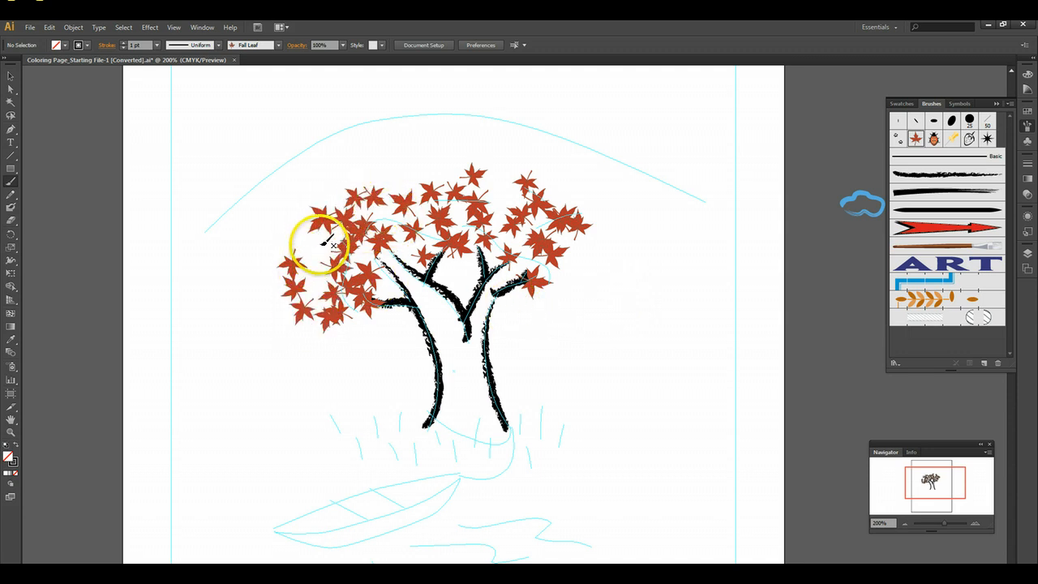
pyautogui.moveTo(329, 284)
pyautogui.mouseDown()
pyautogui.moveTo(393, 260)
pyautogui.moveTo(389, 207)
pyautogui.moveTo(409, 176)
pyautogui.moveTo(446, 179)
pyautogui.mouseUp()
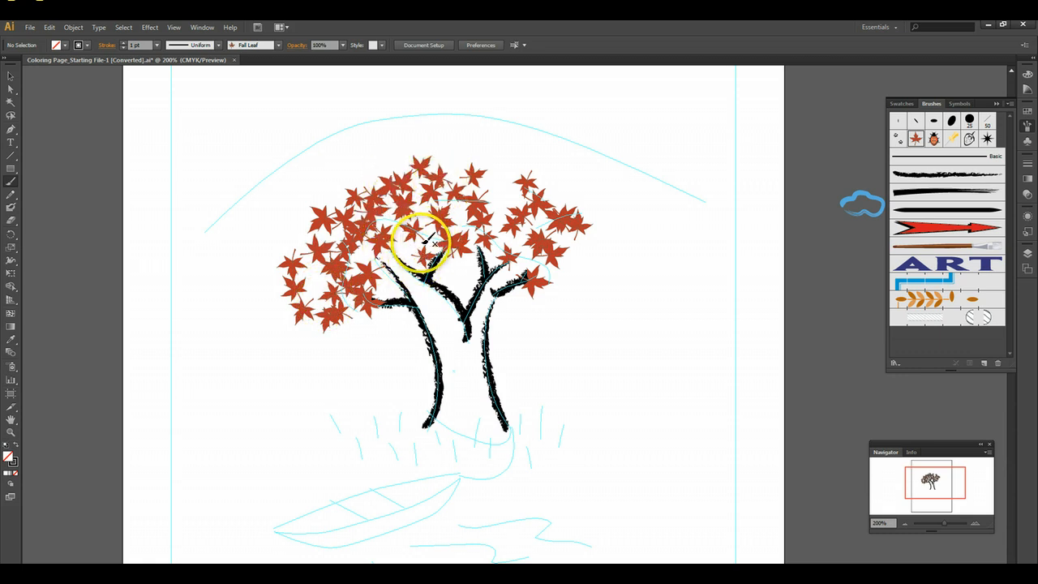
pyautogui.moveTo(421, 248)
pyautogui.mouseDown()
pyautogui.moveTo(463, 269)
pyautogui.moveTo(469, 226)
pyautogui.moveTo(507, 178)
pyautogui.moveTo(498, 243)
pyautogui.moveTo(531, 260)
pyautogui.moveTo(524, 292)
pyautogui.moveTo(517, 237)
pyautogui.mouseUp()
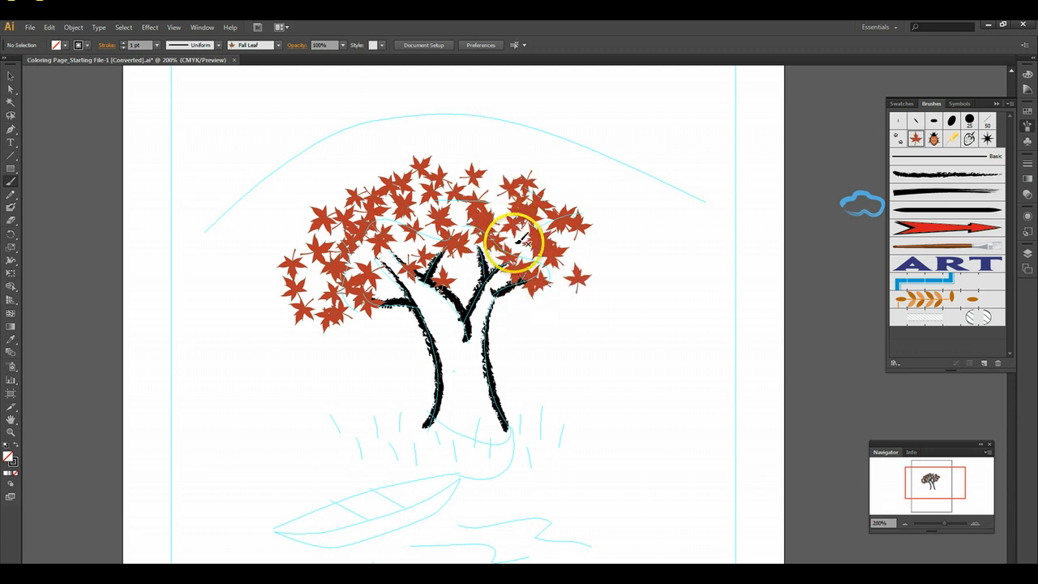
pyautogui.click(519, 345)
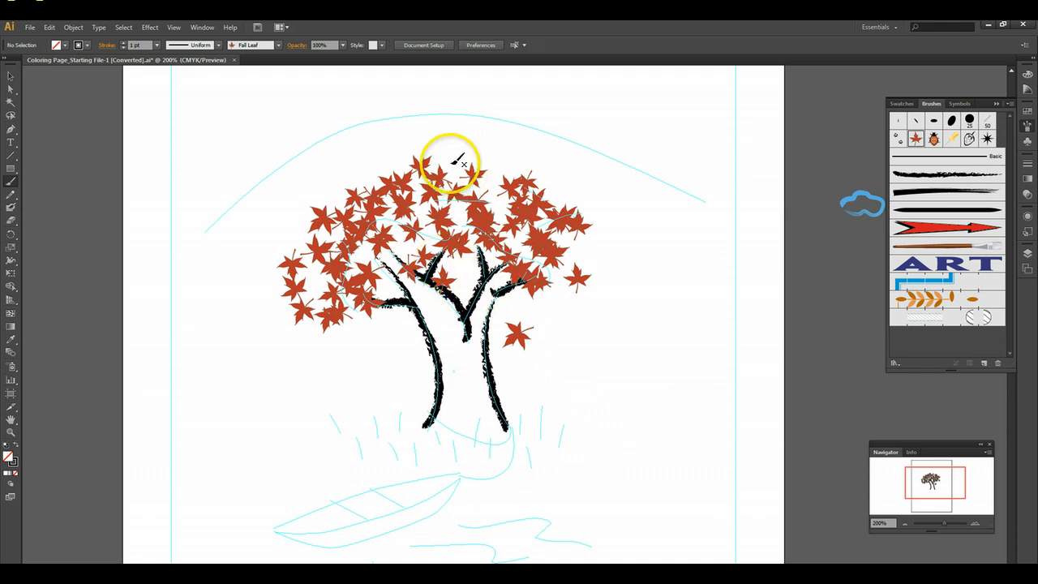
pyautogui.moveTo(491, 168)
pyautogui.mouseDown()
pyautogui.moveTo(501, 195)
pyautogui.moveTo(469, 267)
pyautogui.moveTo(469, 291)
pyautogui.moveTo(474, 280)
pyautogui.moveTo(428, 243)
pyautogui.mouseUp()
pyautogui.moveTo(364, 327)
pyautogui.mouseDown()
pyautogui.moveTo(306, 282)
pyautogui.moveTo(309, 261)
pyautogui.moveTo(327, 353)
pyautogui.moveTo(351, 244)
pyautogui.moveTo(322, 229)
pyautogui.moveTo(385, 158)
pyautogui.mouseUp()
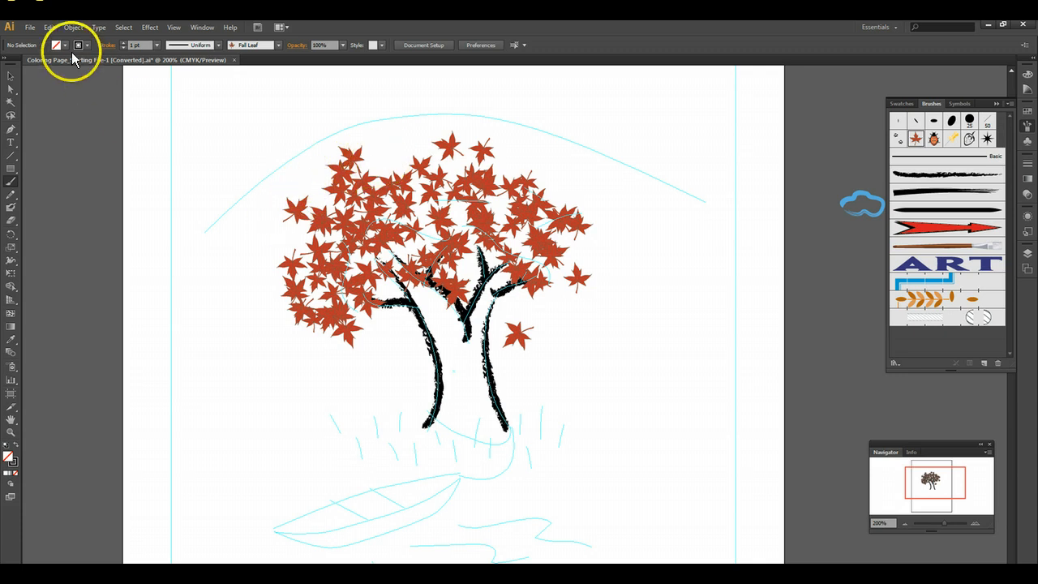
# - Undo the latest leaf strokes at the crown's upper left and paint new ones over its right edge and upper left
pyautogui.click(51, 27)
pyautogui.click(65, 41)
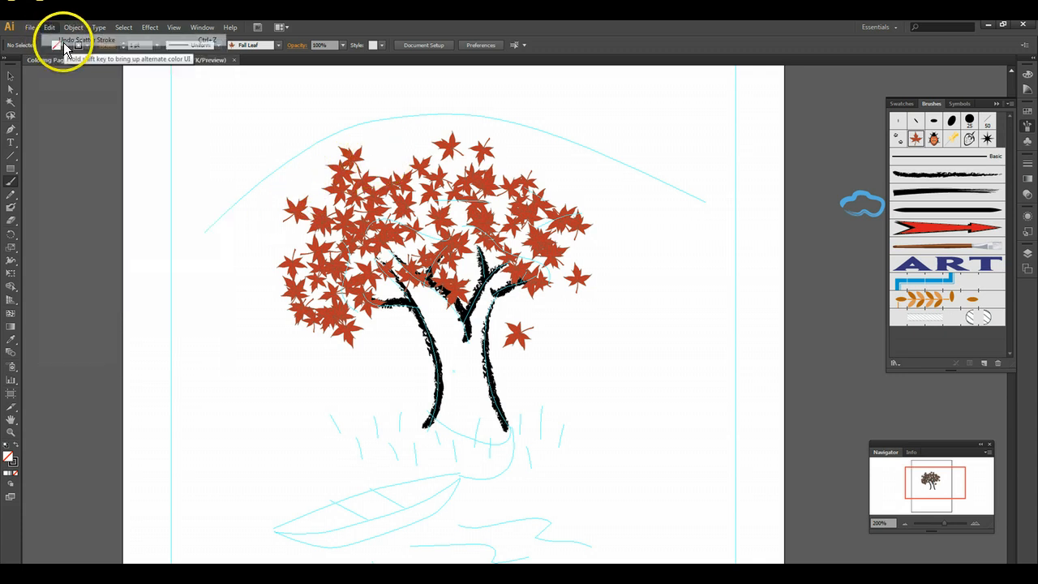
pyautogui.click(50, 29)
pyautogui.click(47, 40)
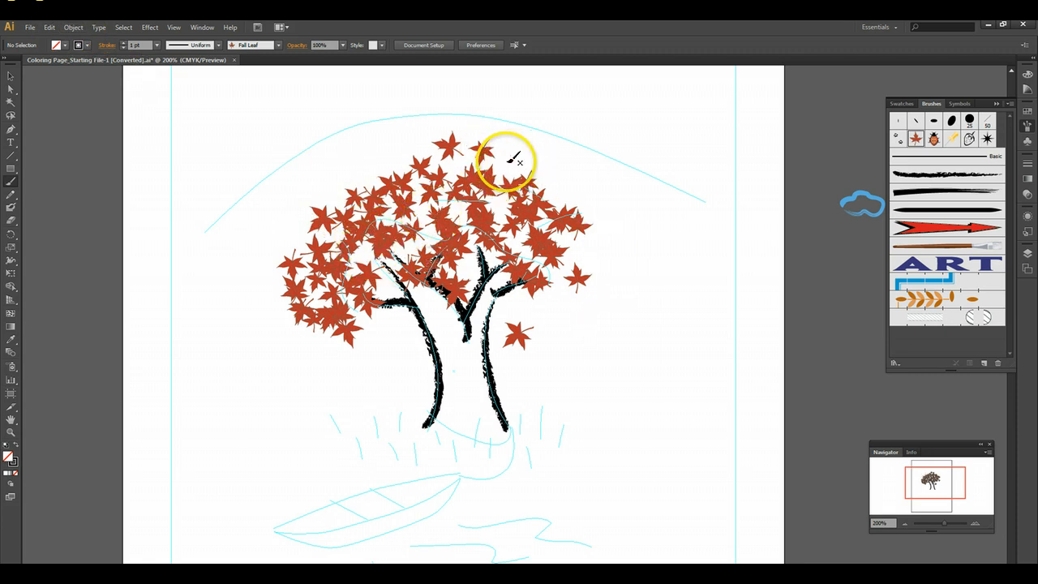
pyautogui.moveTo(507, 162)
pyautogui.mouseDown()
pyautogui.moveTo(566, 250)
pyautogui.moveTo(575, 278)
pyautogui.moveTo(563, 297)
pyautogui.mouseUp()
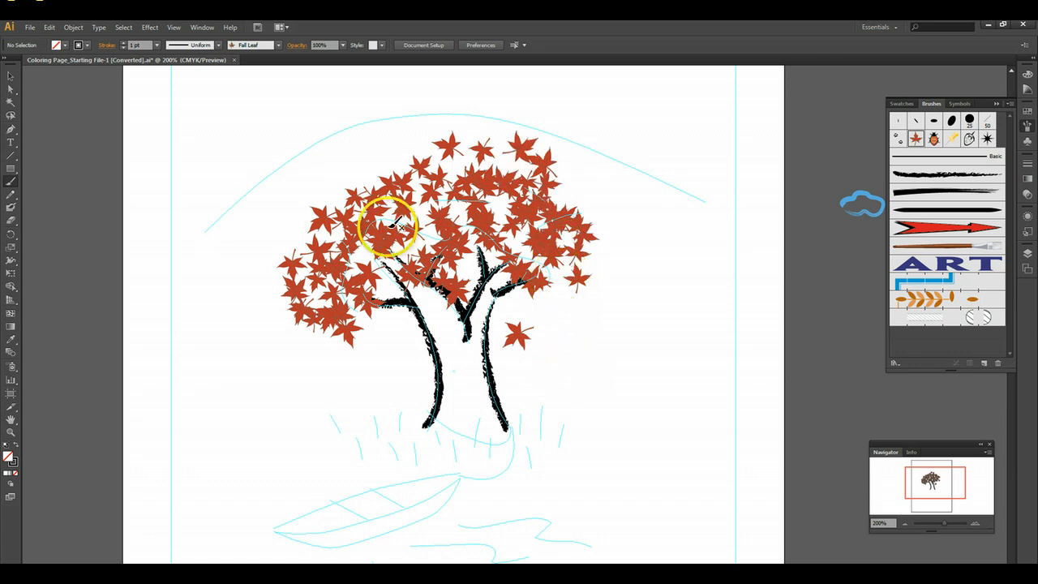
pyautogui.moveTo(324, 226)
pyautogui.mouseDown()
pyautogui.moveTo(398, 163)
pyautogui.moveTo(471, 180)
pyautogui.mouseUp()
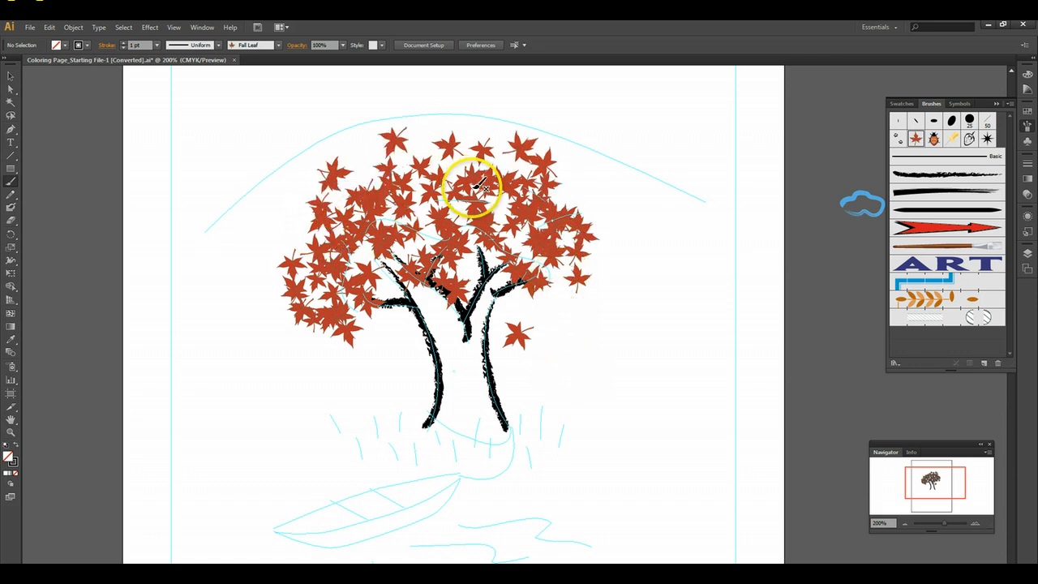
# - Select all the leaf strokes of the crown and set the Fall Leaf brush's colorization method to Hue Shift, applying it to the existing strokes
pyautogui.scroll(1, 645, 290)
pyautogui.scroll(1, 647, 290)
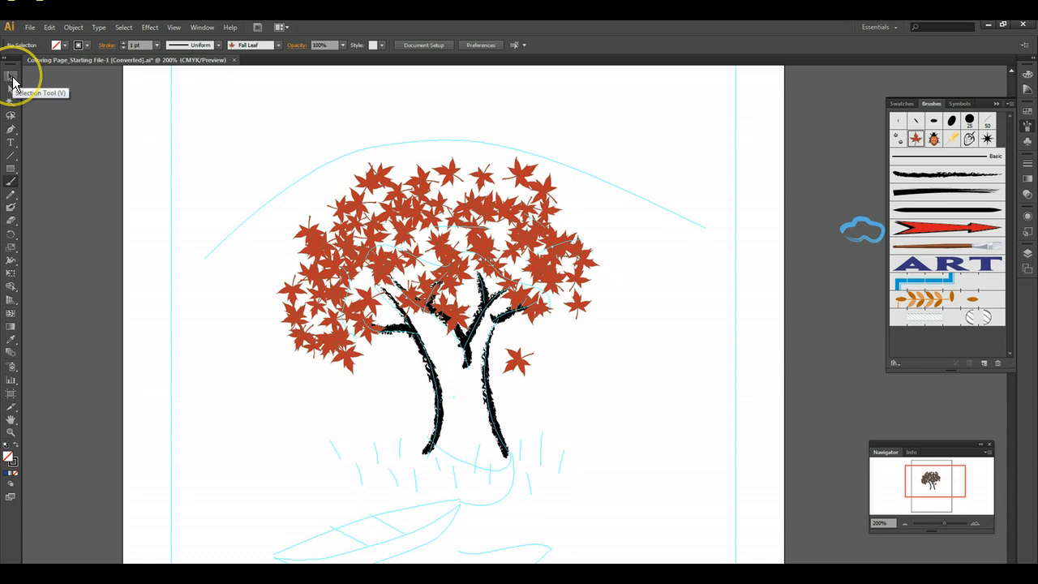
pyautogui.click(12, 81)
pyautogui.moveTo(229, 131)
pyautogui.mouseDown()
pyautogui.moveTo(359, 238)
pyautogui.moveTo(657, 409)
pyautogui.mouseUp()
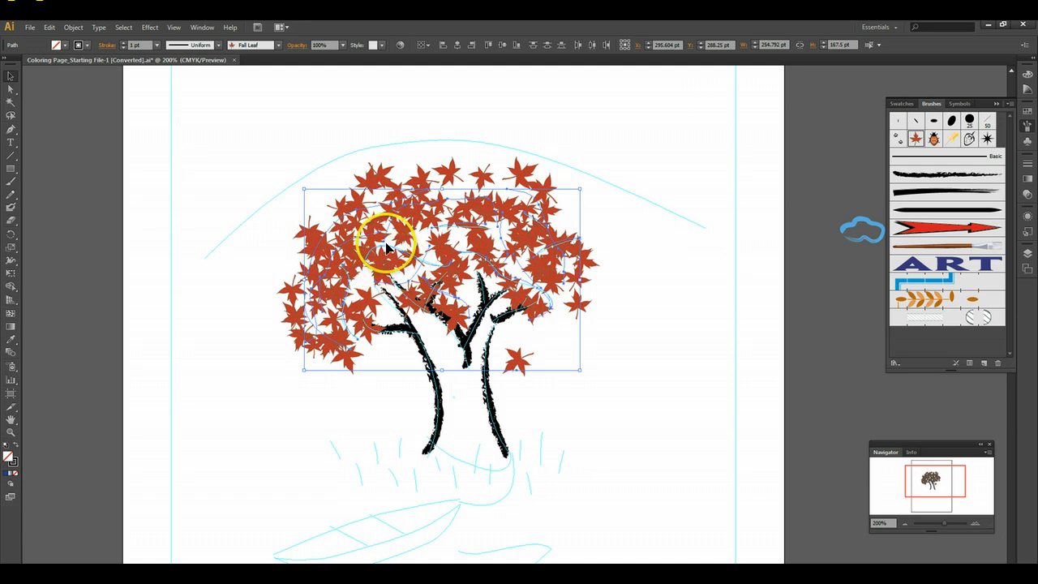
pyautogui.click(914, 139)
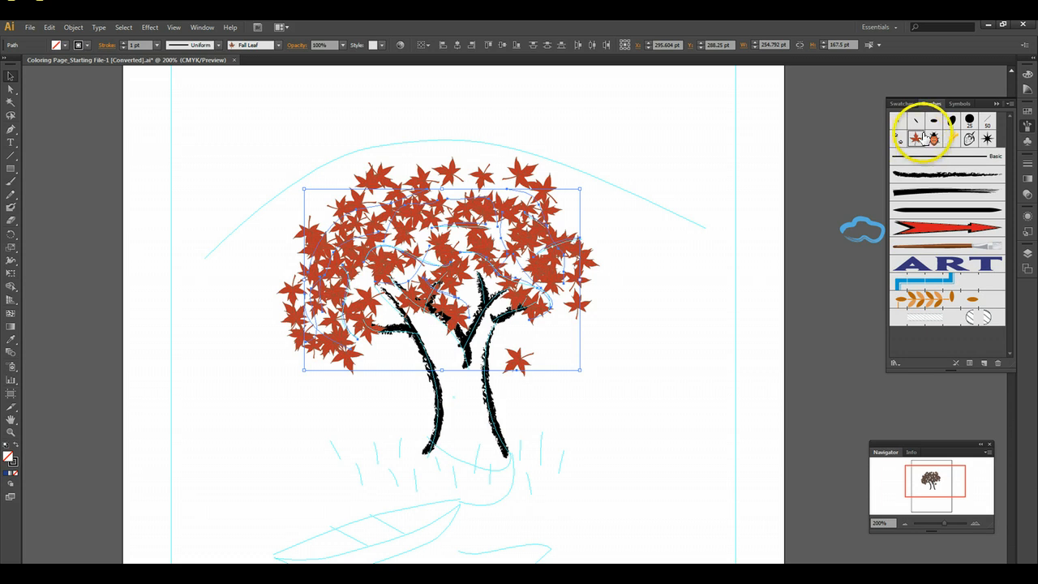
pyautogui.click(914, 140)
pyautogui.doubleClick(915, 139)
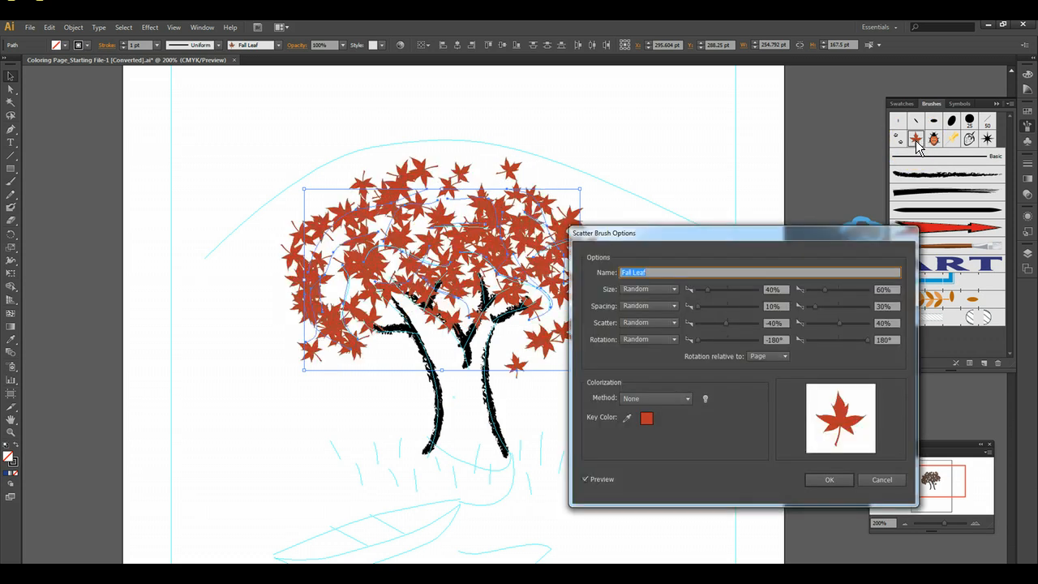
pyautogui.click(673, 244)
pyautogui.moveTo(653, 231); pyautogui.dragTo(528, 131)
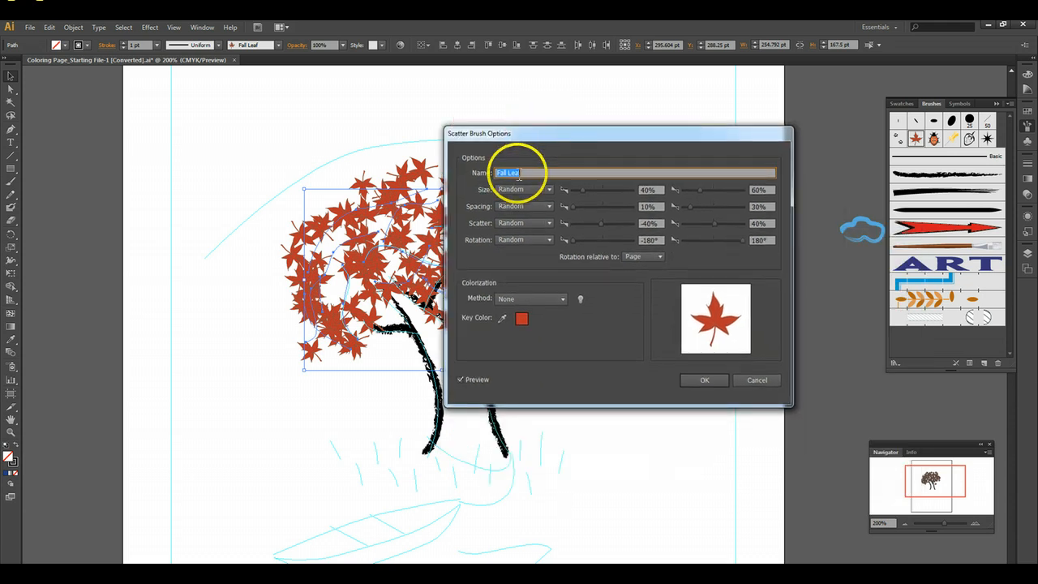
pyautogui.click(562, 298)
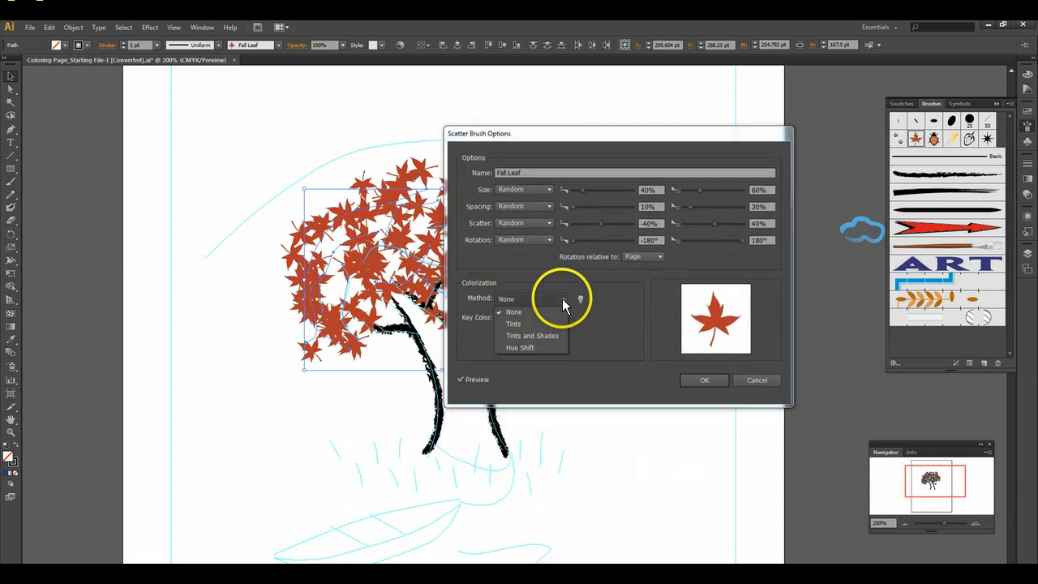
pyautogui.click(527, 348)
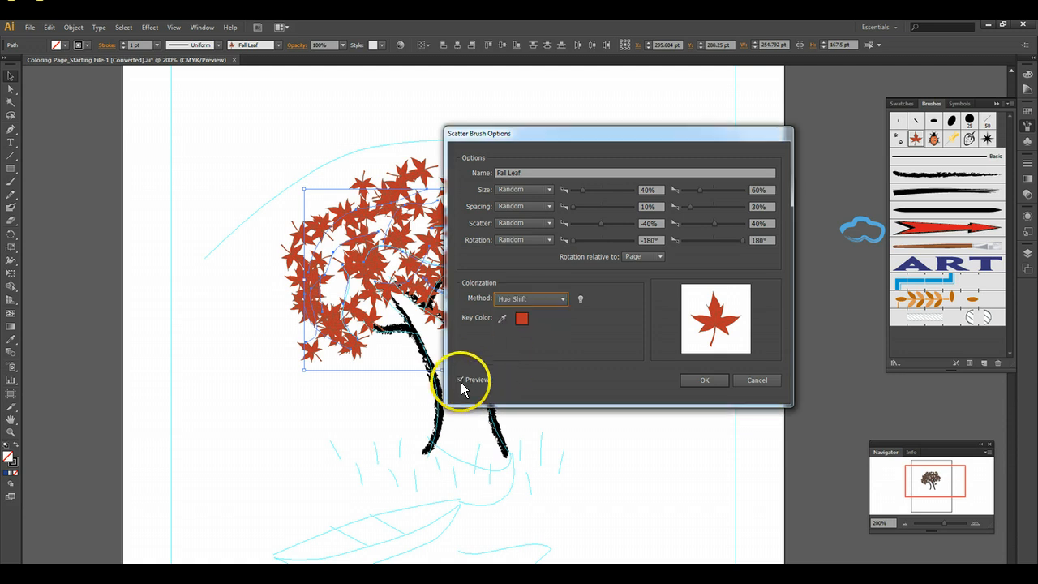
pyautogui.click(704, 382)
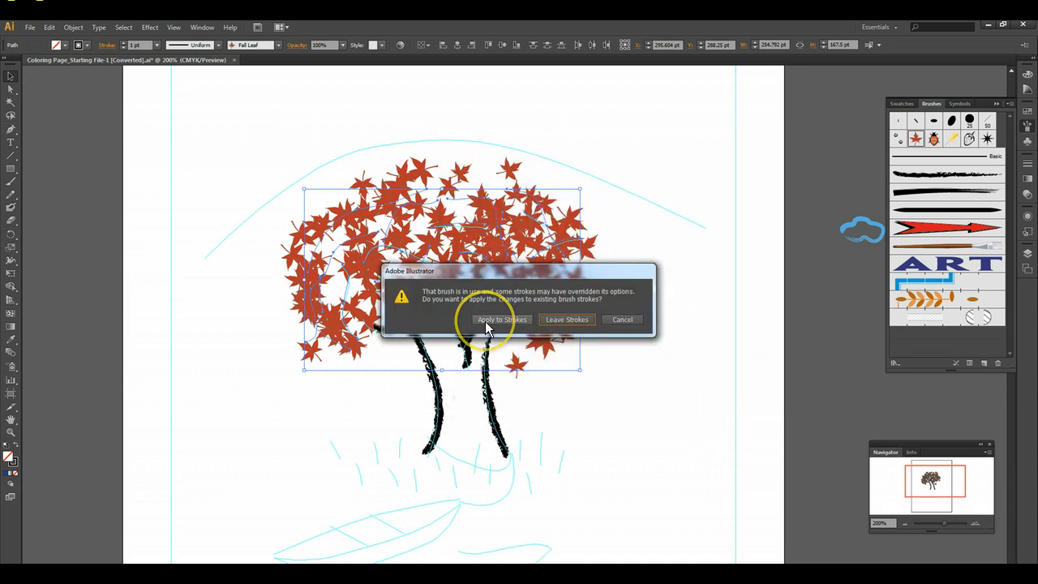
pyautogui.click(502, 320)
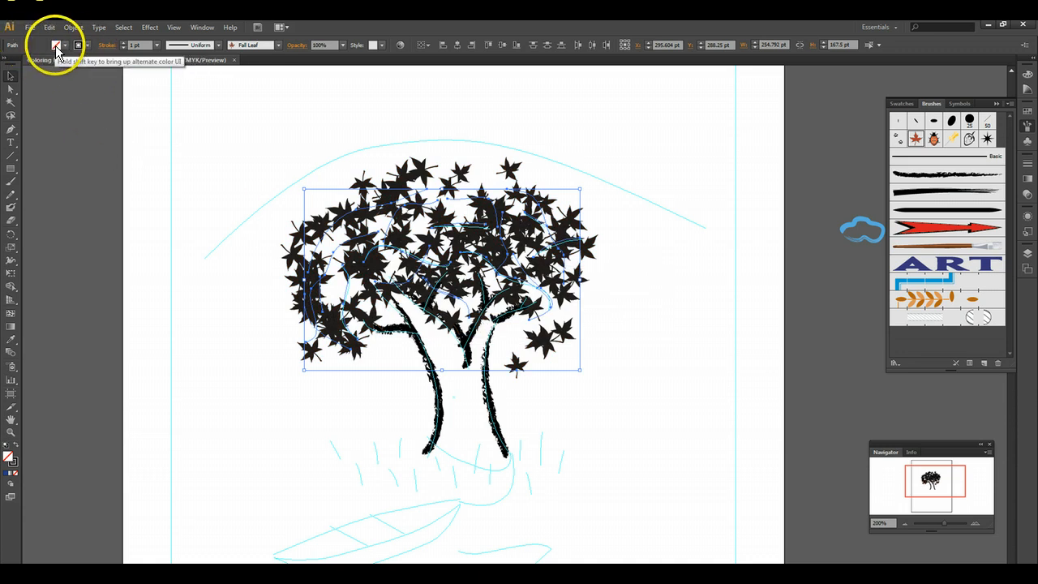
# - Try a purple stroke color on the selected leaf strokes
pyautogui.click(65, 46)
pyautogui.click(87, 47)
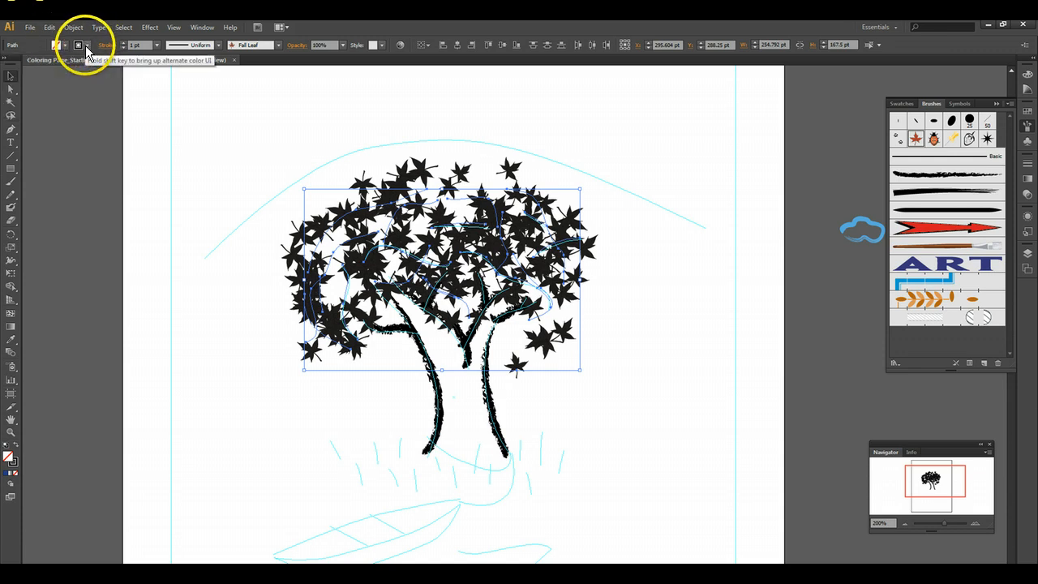
pyautogui.click(64, 47)
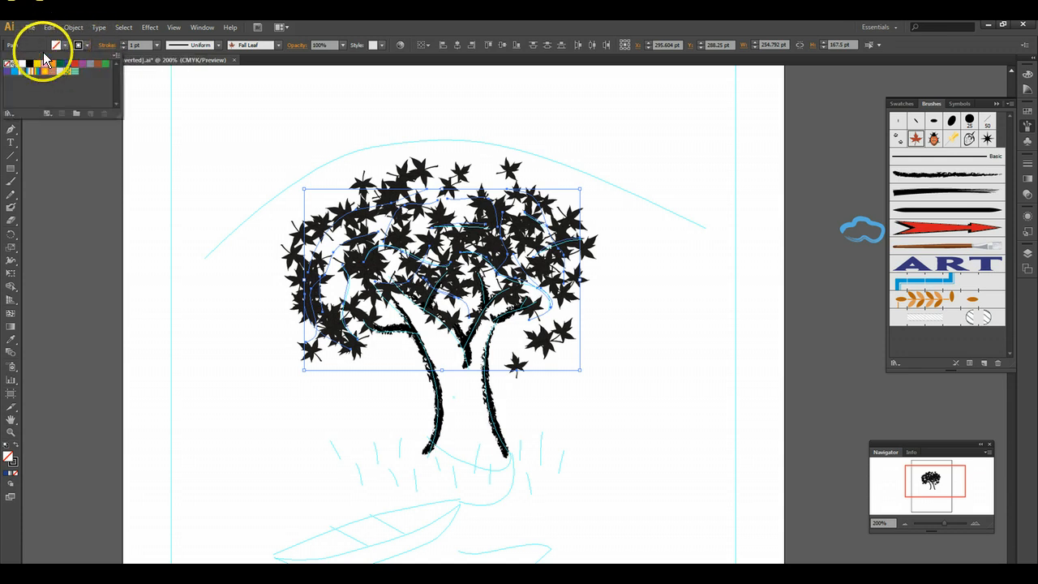
pyautogui.click(87, 47)
pyautogui.click(87, 47)
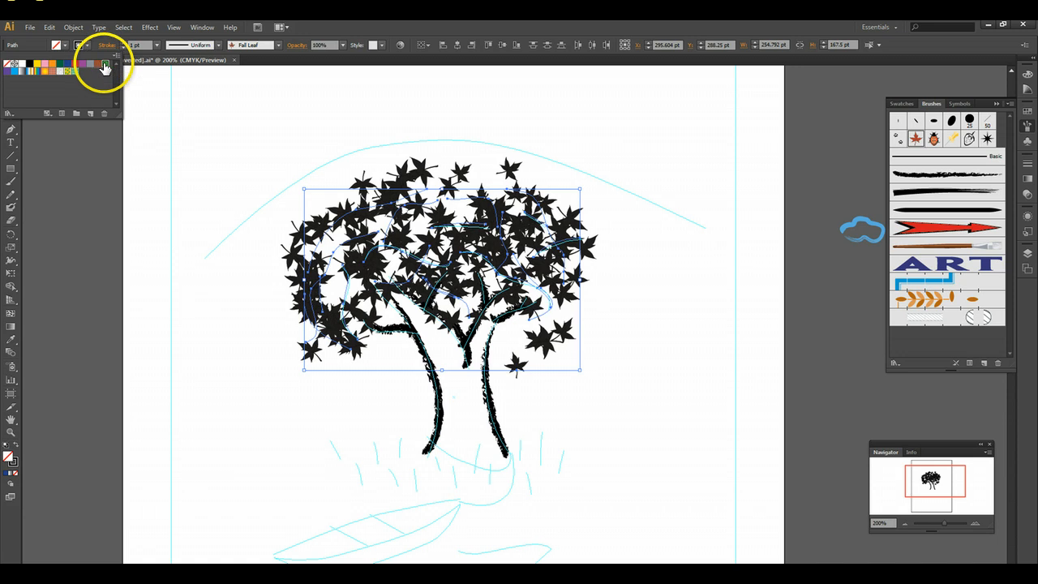
pyautogui.click(103, 64)
pyautogui.click(83, 64)
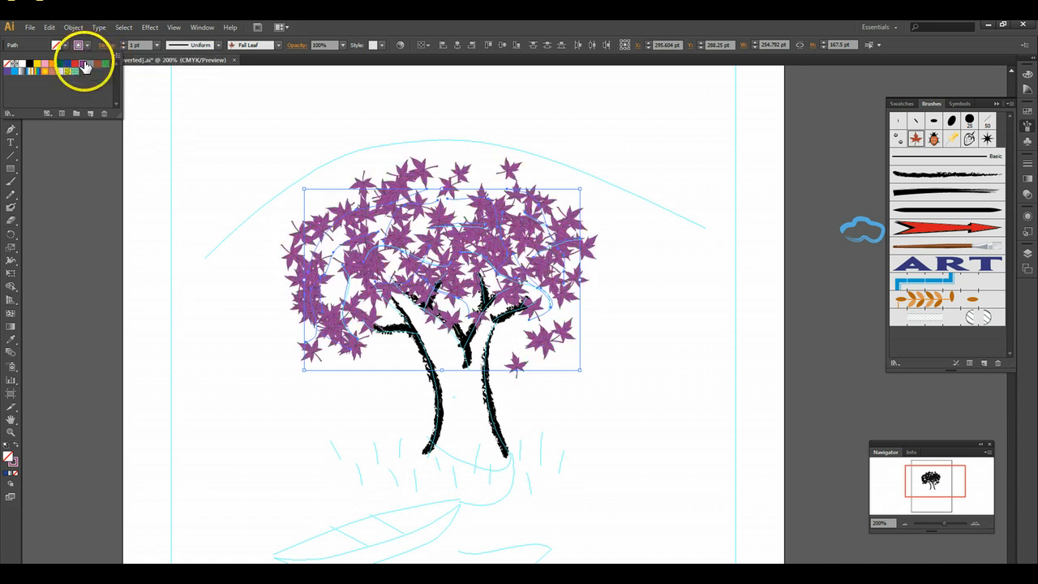
# - Recolor the selected leaf strokes with the orange M=50 Y=100 stroke swatch and deselect them
pyautogui.click(88, 47)
pyautogui.click(88, 47)
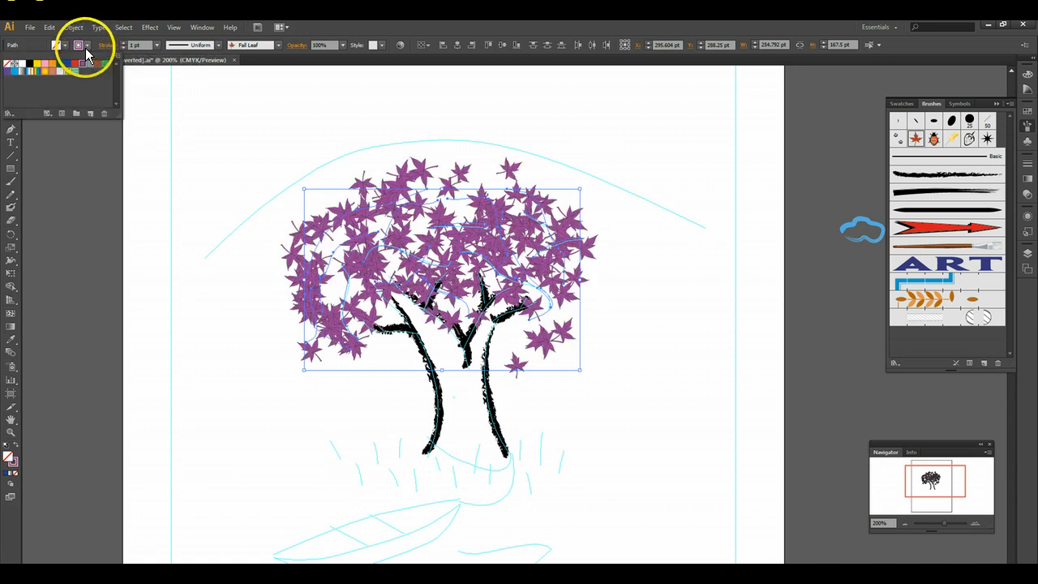
pyautogui.click(54, 65)
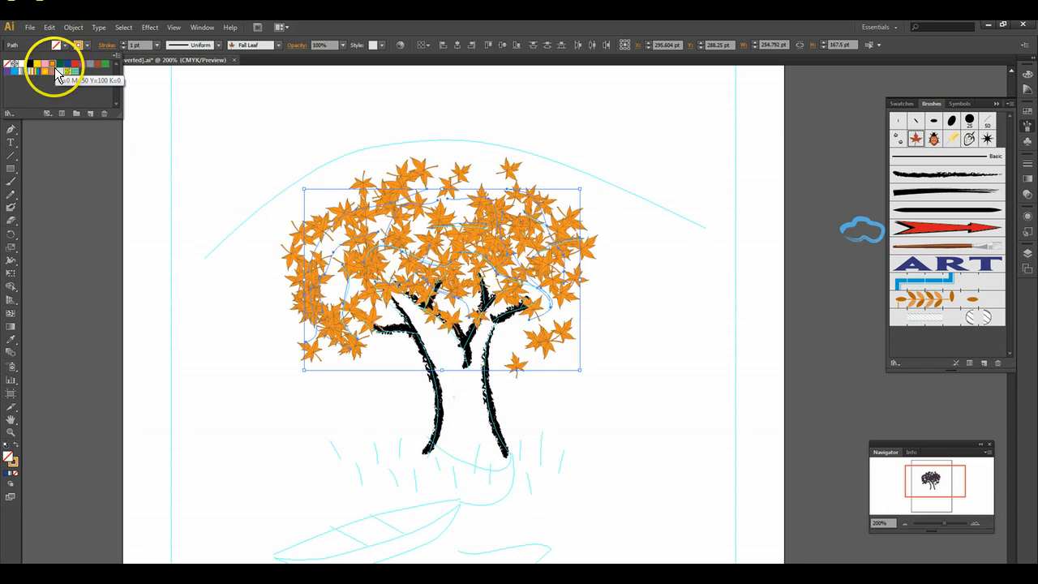
pyautogui.click(74, 218)
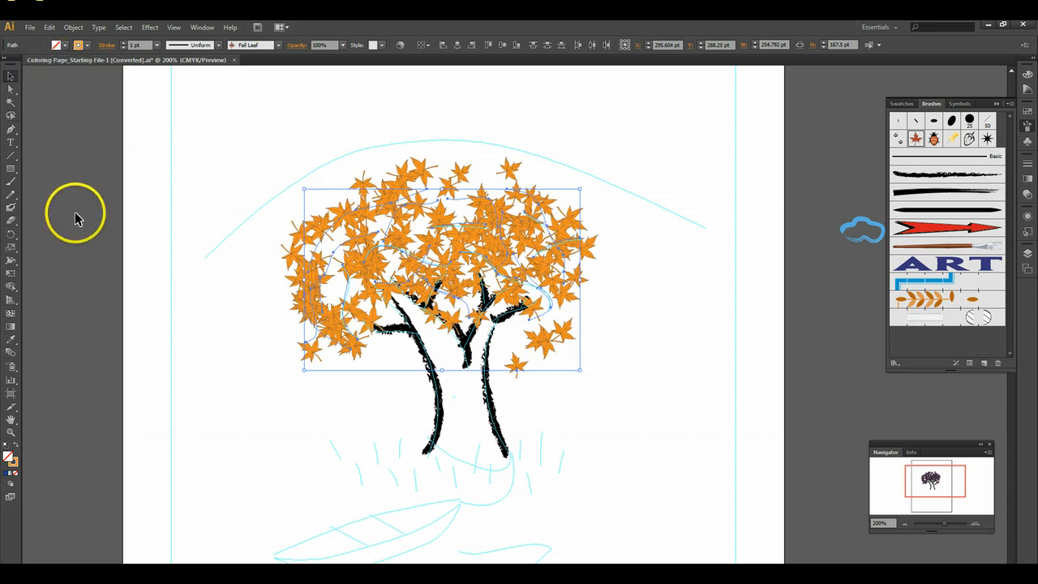
pyautogui.click(77, 137)
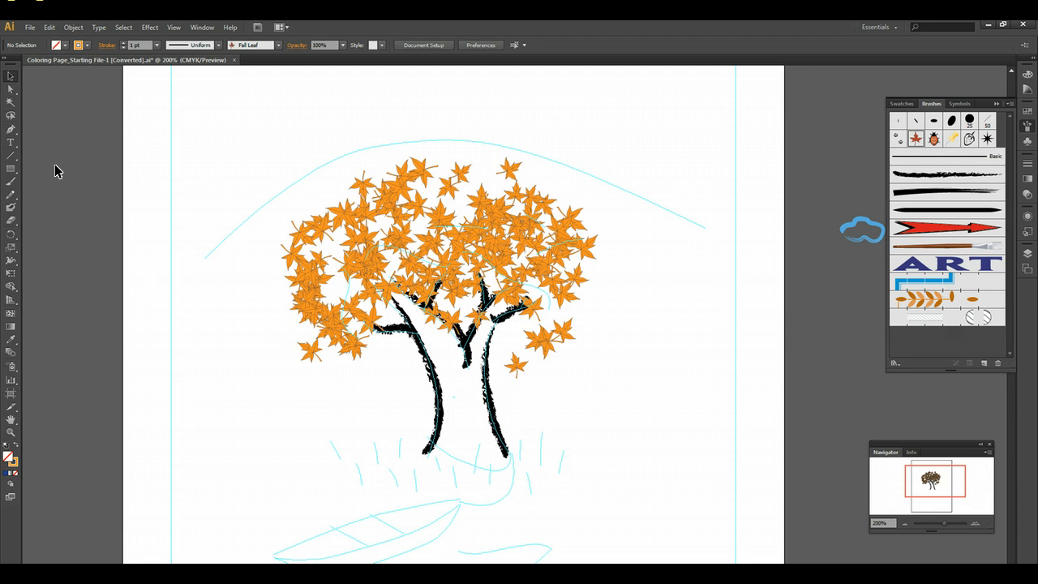
# - Set the Marker art brush to a fixed width of 50% with the Tints colorization method
pyautogui.click(977, 524)
pyautogui.click(978, 526)
pyautogui.scroll(-5, 795, 432)
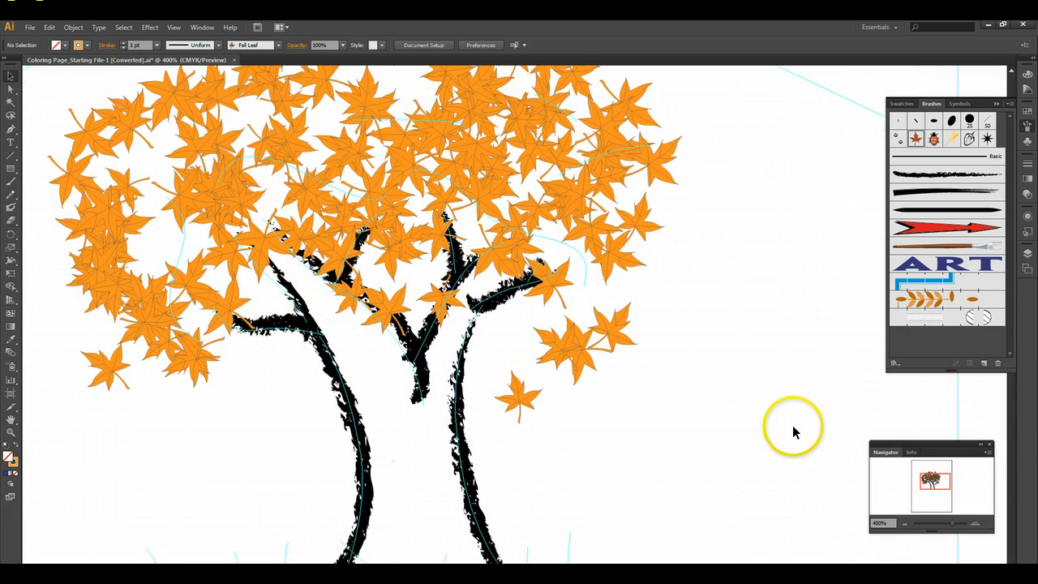
pyautogui.scroll(-5, 784, 413)
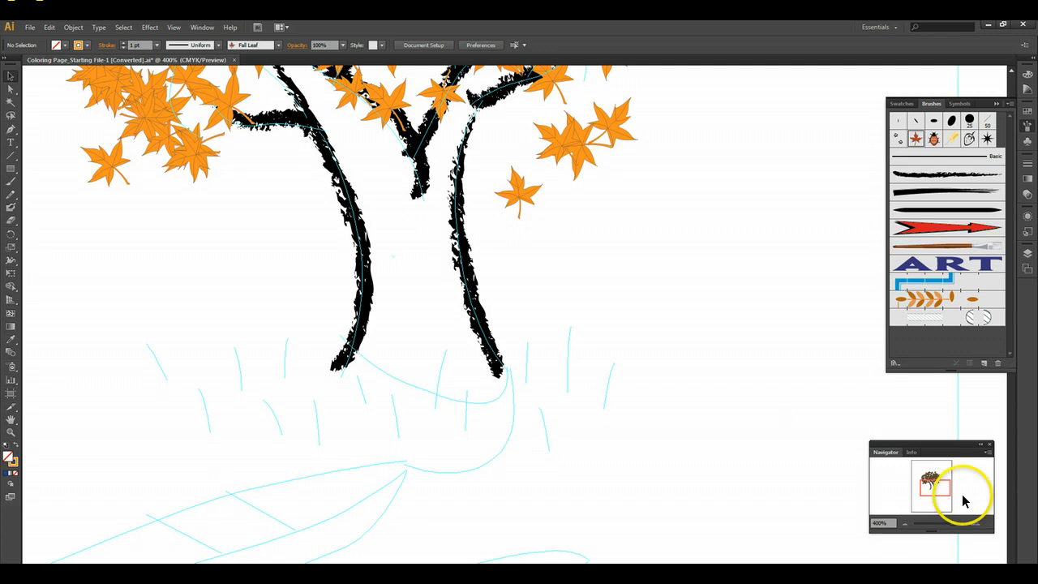
pyautogui.click(905, 523)
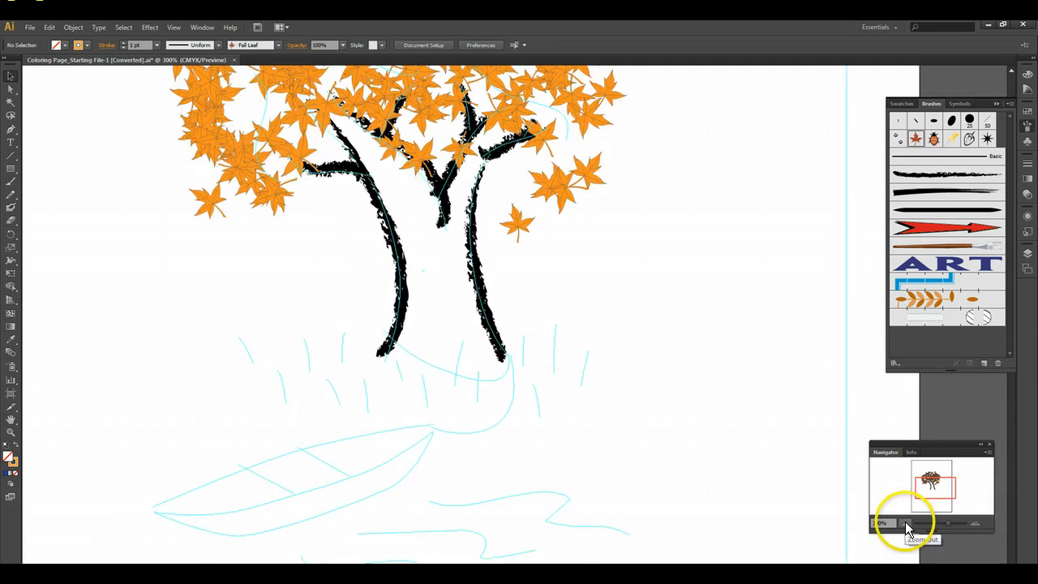
pyautogui.doubleClick(942, 195)
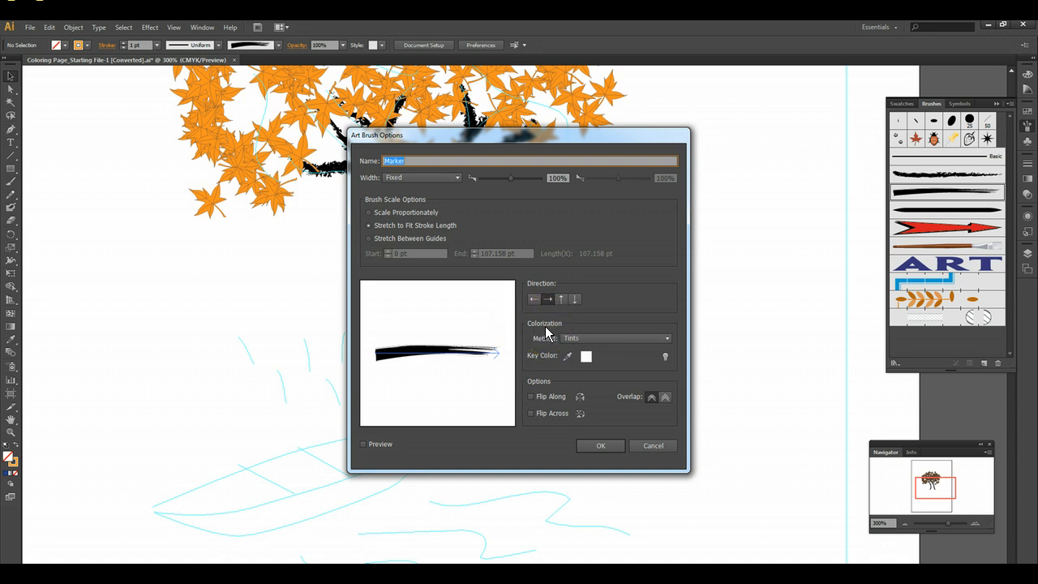
pyautogui.click(653, 340)
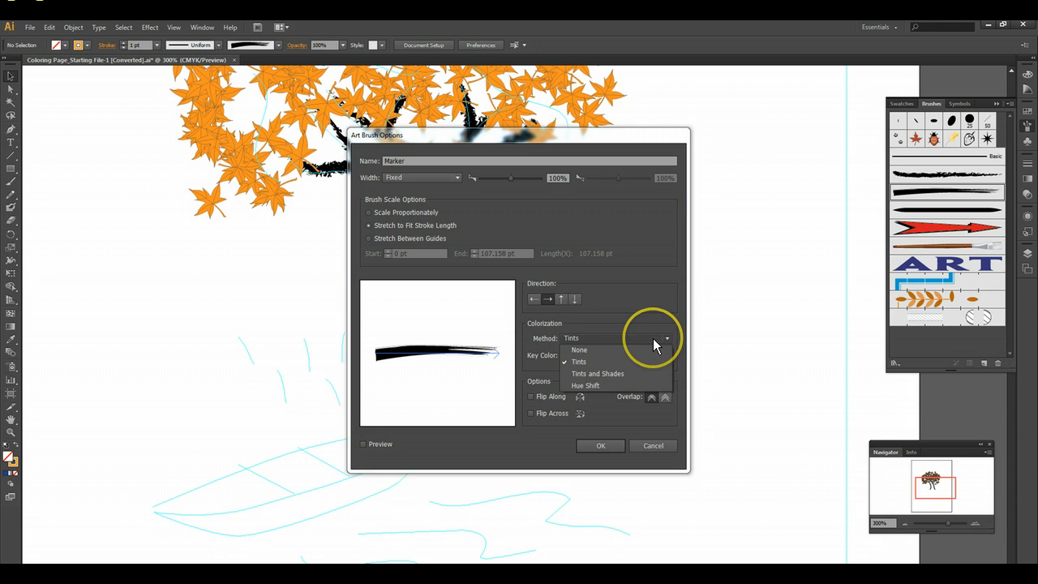
pyautogui.click(585, 363)
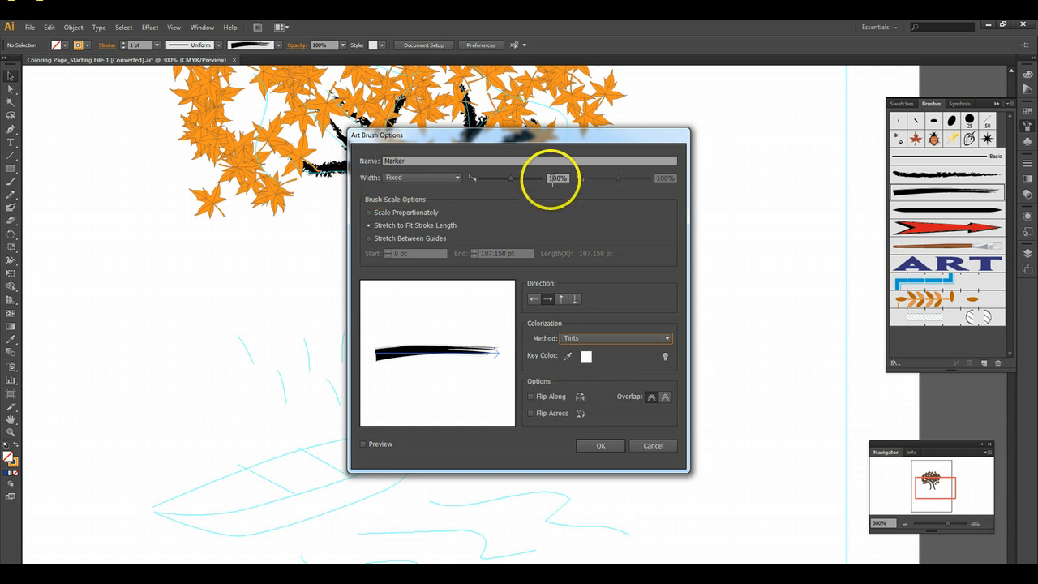
pyautogui.moveTo(568, 178); pyautogui.dragTo(536, 177)
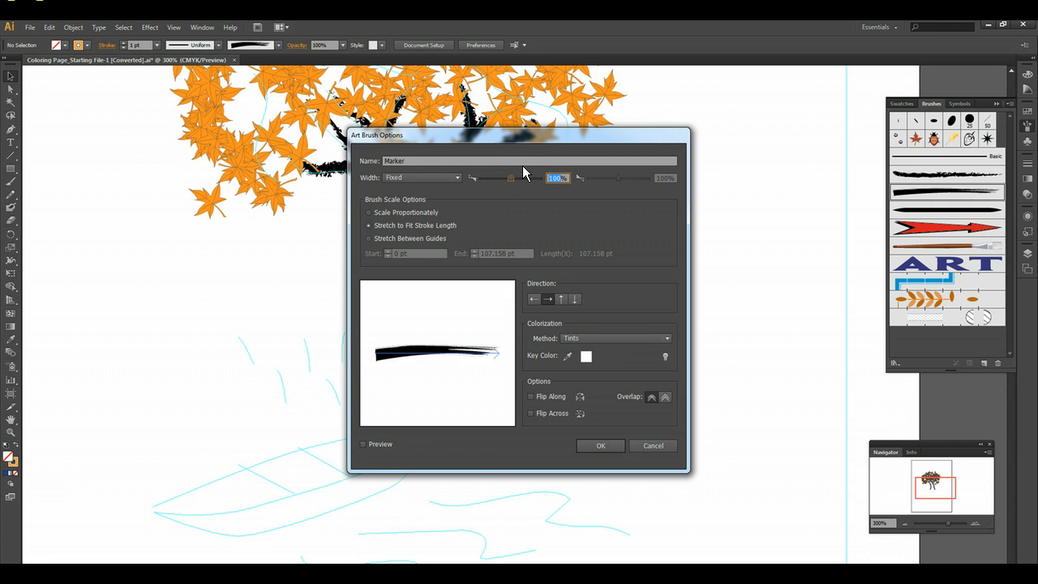
pyautogui.write('50')
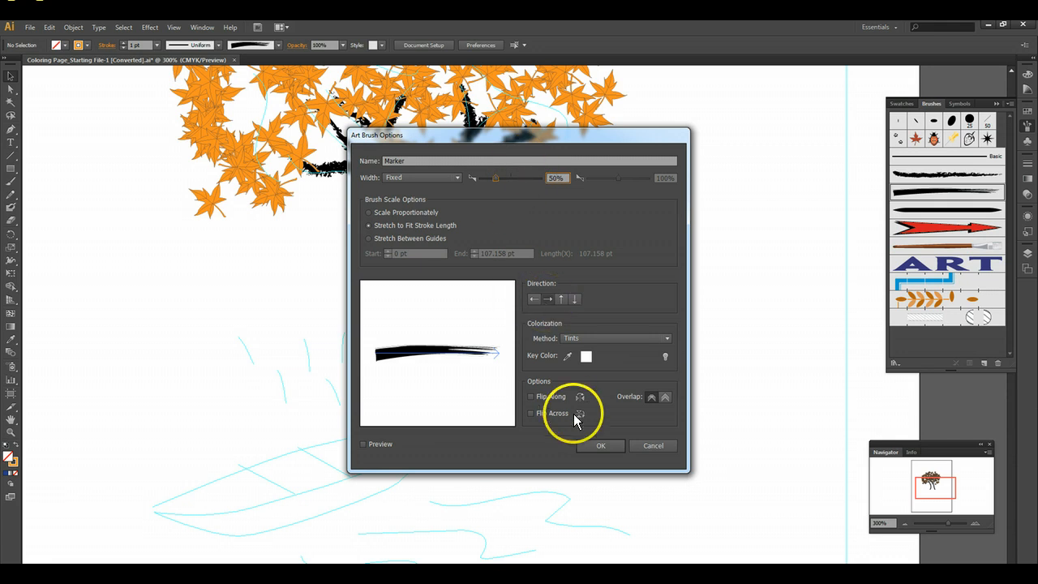
pyautogui.click(596, 446)
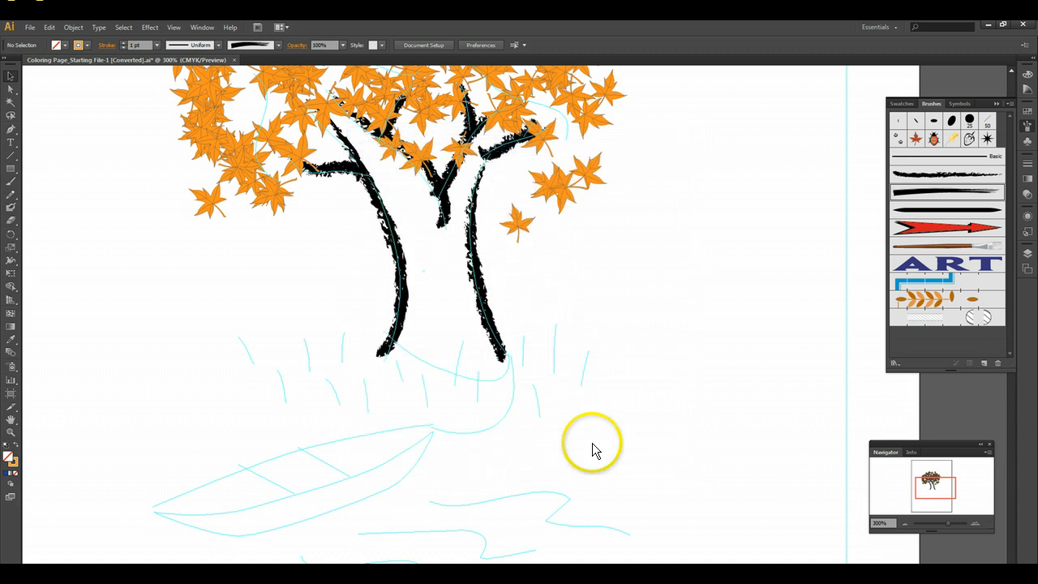
# - Set the stroke color to green and paint Marker grass blades over the sketched grass lines left of and below the trunk
pyautogui.click(87, 47)
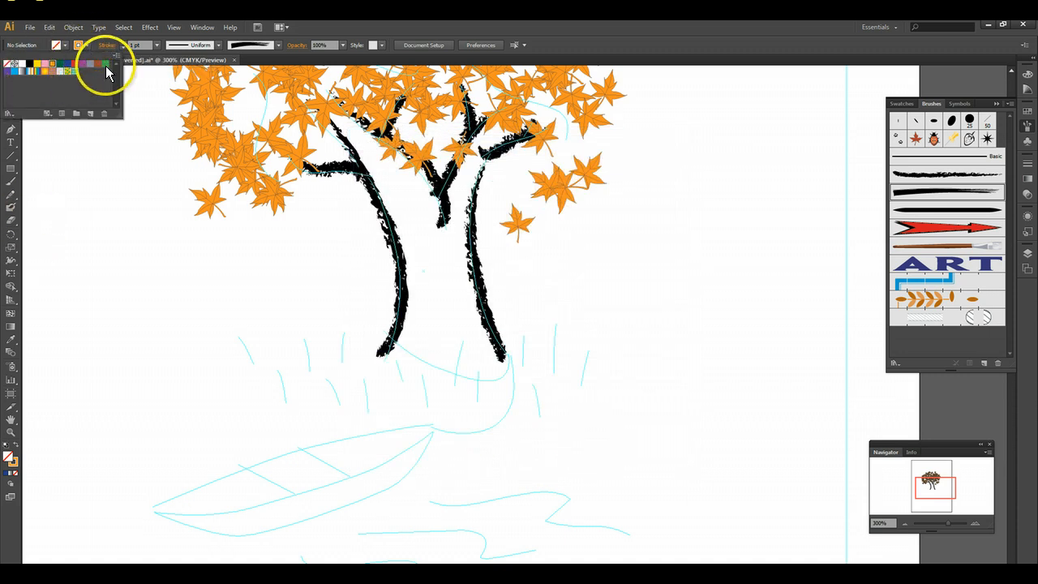
pyautogui.click(106, 64)
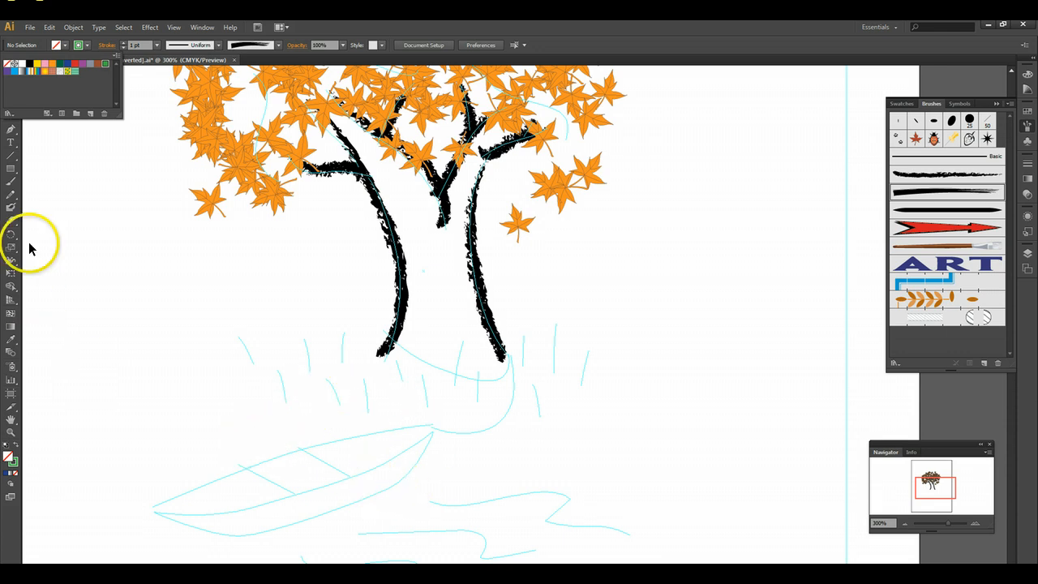
pyautogui.click(12, 183)
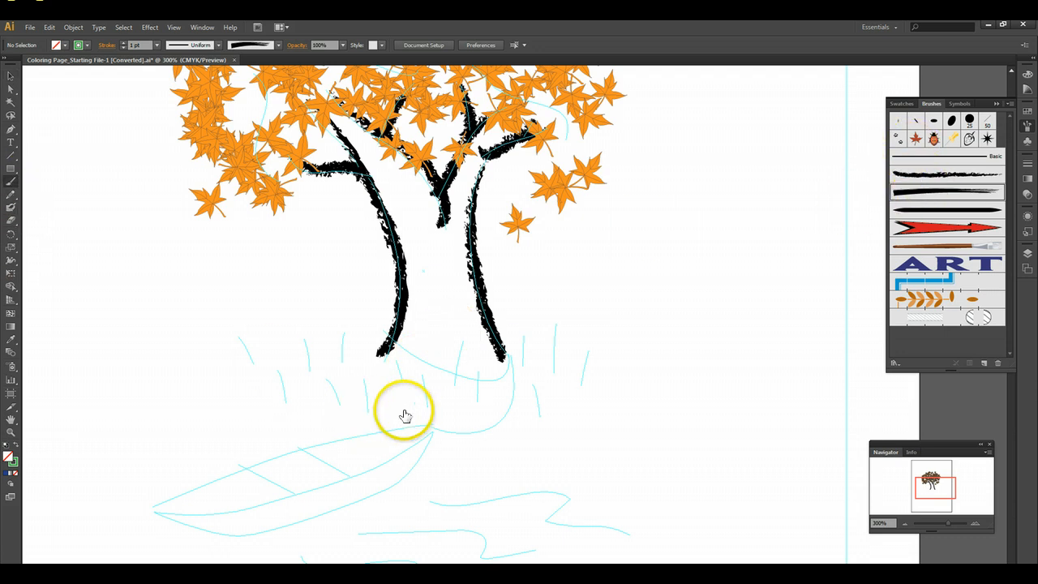
pyautogui.moveTo(370, 415)
pyautogui.mouseDown()
pyautogui.moveTo(366, 379)
pyautogui.moveTo(396, 411)
pyautogui.moveTo(395, 357)
pyautogui.moveTo(341, 329)
pyautogui.mouseUp()
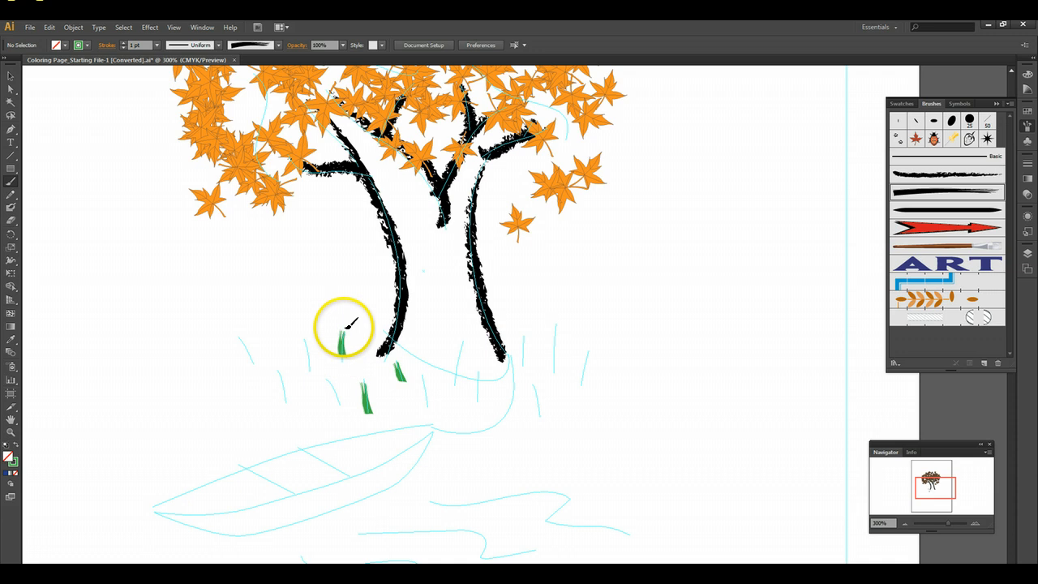
pyautogui.moveTo(310, 367); pyautogui.dragTo(303, 341)
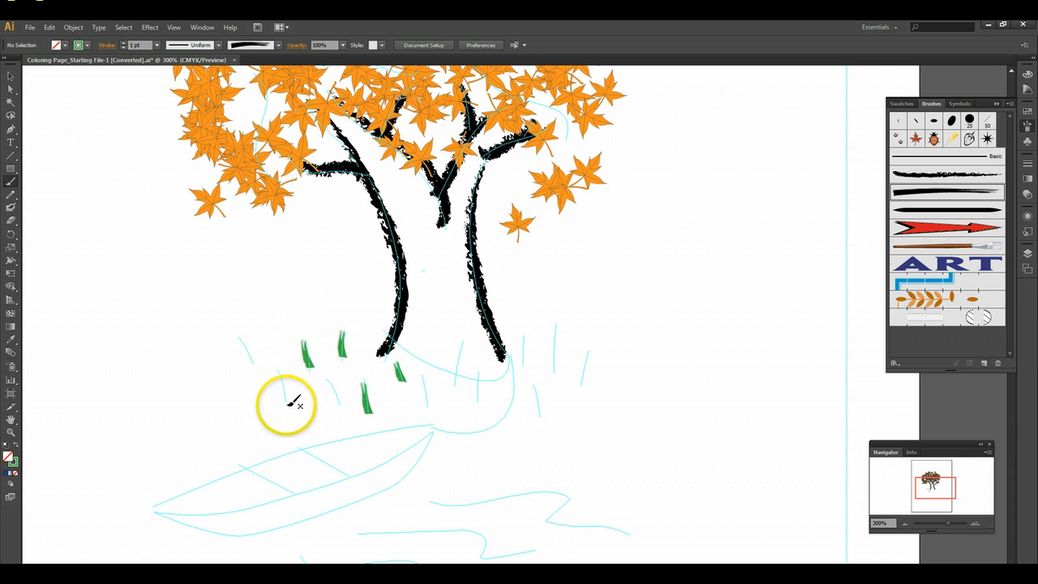
pyautogui.moveTo(290, 406)
pyautogui.mouseDown()
pyautogui.moveTo(279, 370)
pyautogui.moveTo(236, 336)
pyautogui.mouseUp()
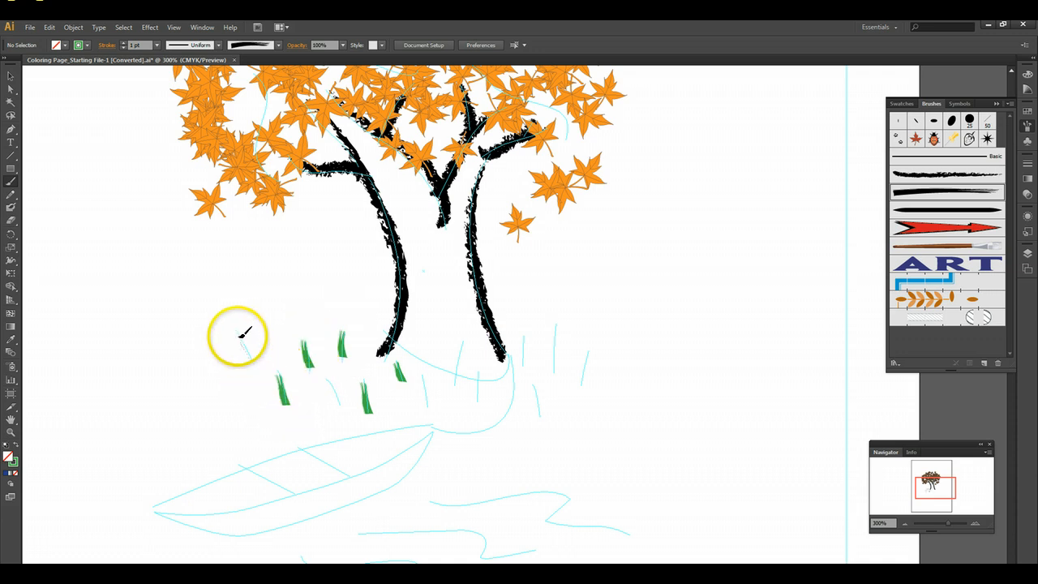
pyautogui.moveTo(331, 379); pyautogui.dragTo(327, 378)
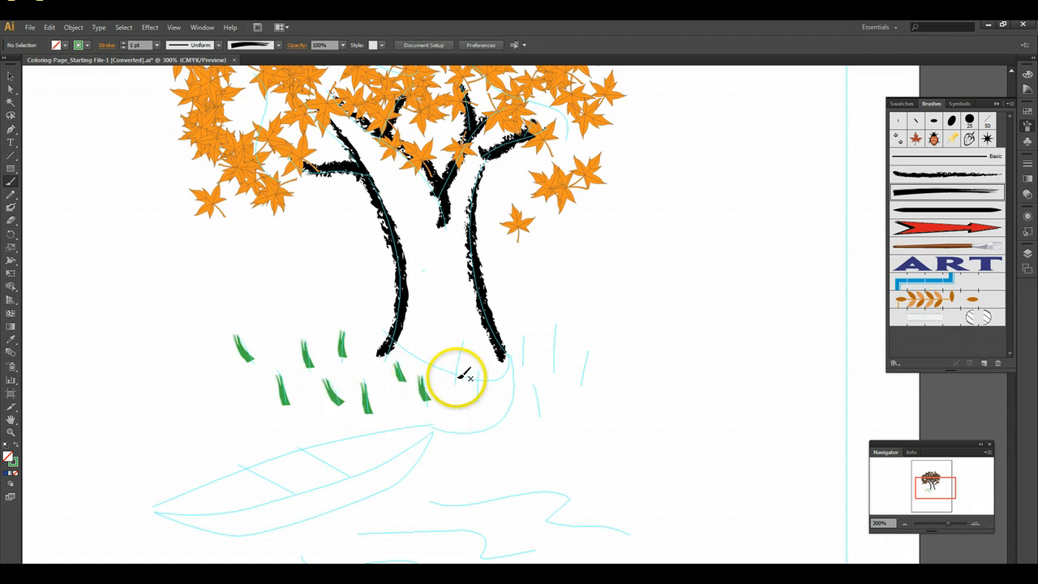
# - Paint green Marker grass blades over the remaining sketched grass lines below and right of the trunk, redoing the tall blade
pyautogui.moveTo(454, 383); pyautogui.dragTo(464, 342)
pyautogui.moveTo(478, 399)
pyautogui.mouseDown()
pyautogui.moveTo(480, 373)
pyautogui.moveTo(523, 369)
pyautogui.moveTo(526, 338)
pyautogui.moveTo(555, 371)
pyautogui.moveTo(559, 325)
pyautogui.moveTo(556, 368)
pyautogui.mouseUp()
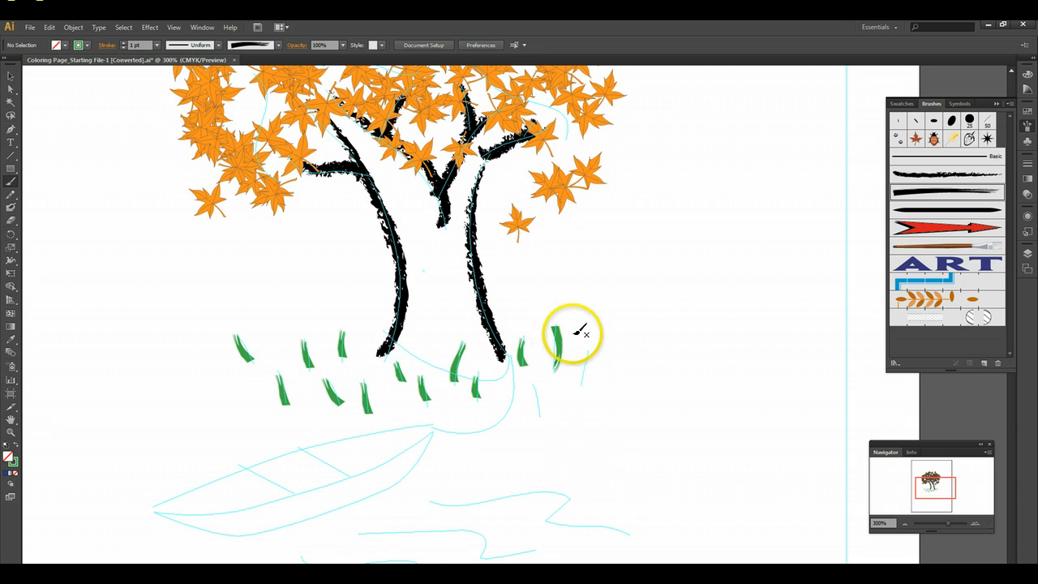
pyautogui.hotkey('ctrl', 'z')
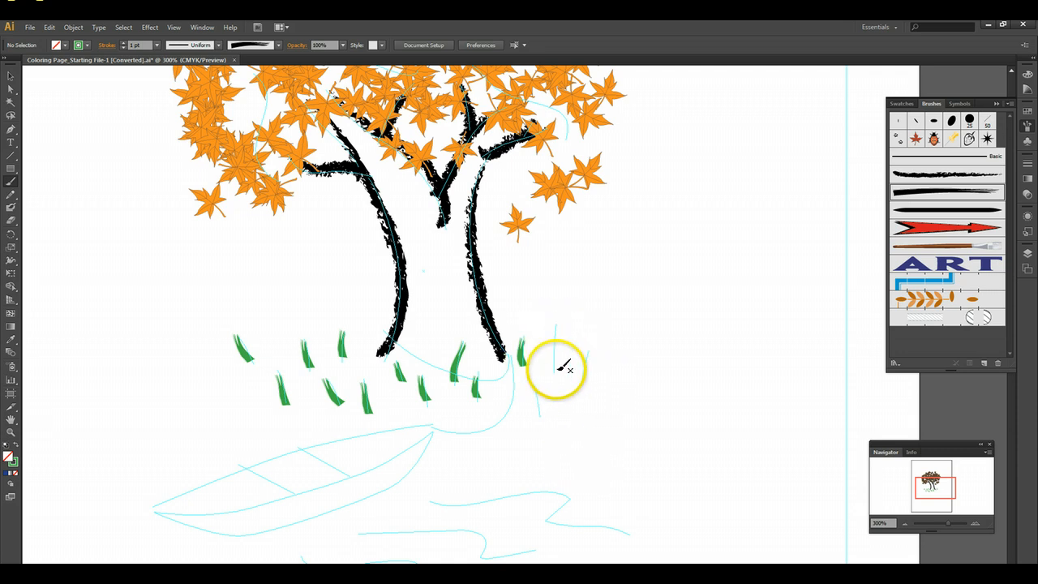
pyautogui.moveTo(559, 367); pyautogui.dragTo(559, 328)
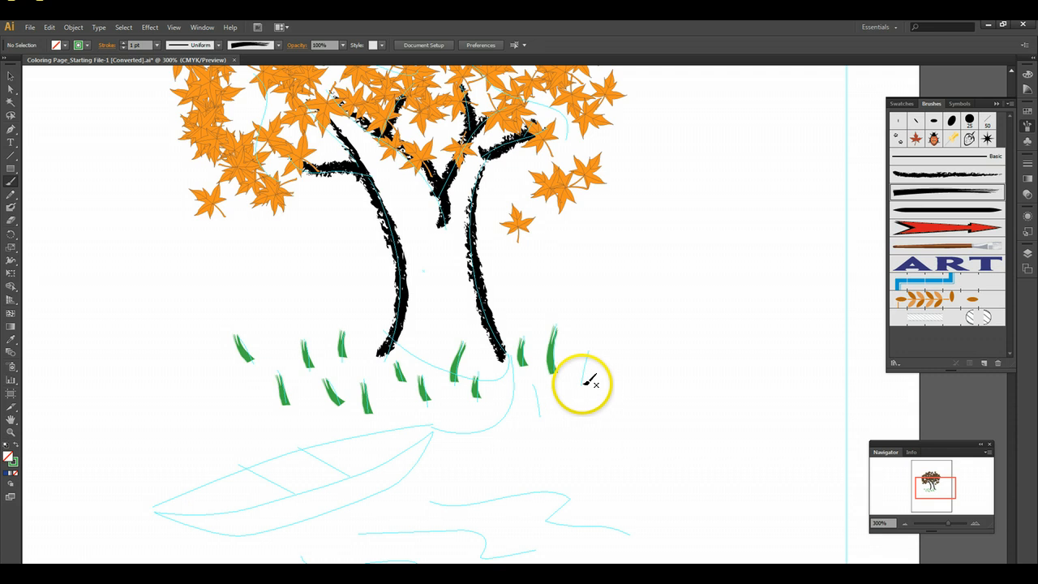
pyautogui.moveTo(584, 388); pyautogui.dragTo(586, 354)
pyautogui.moveTo(543, 414); pyautogui.dragTo(535, 380)
# - Add extra green Marker grass blades freehand in the gaps between and beside the painted ones
pyautogui.click(905, 524)
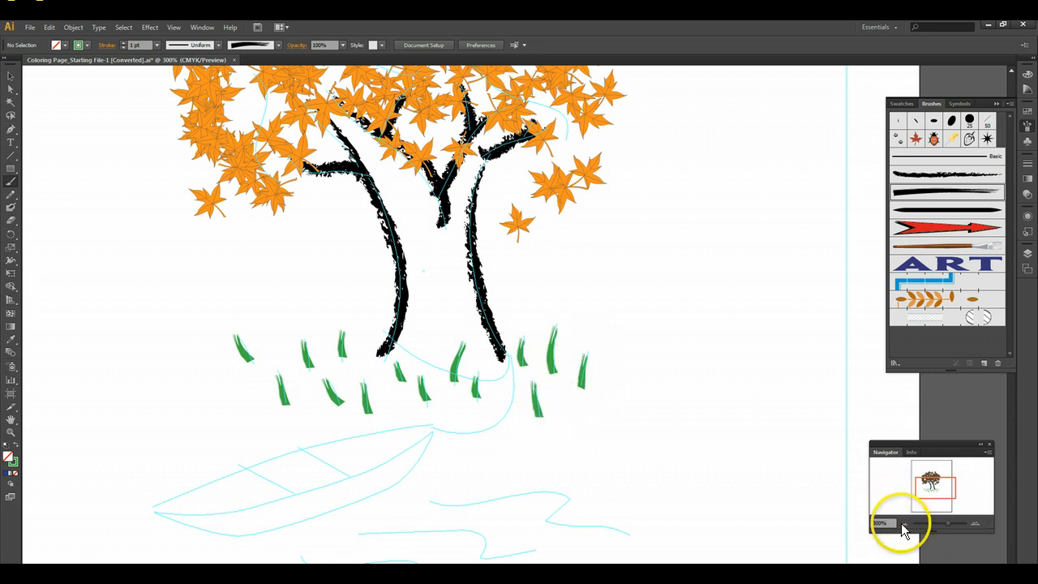
pyautogui.click(906, 524)
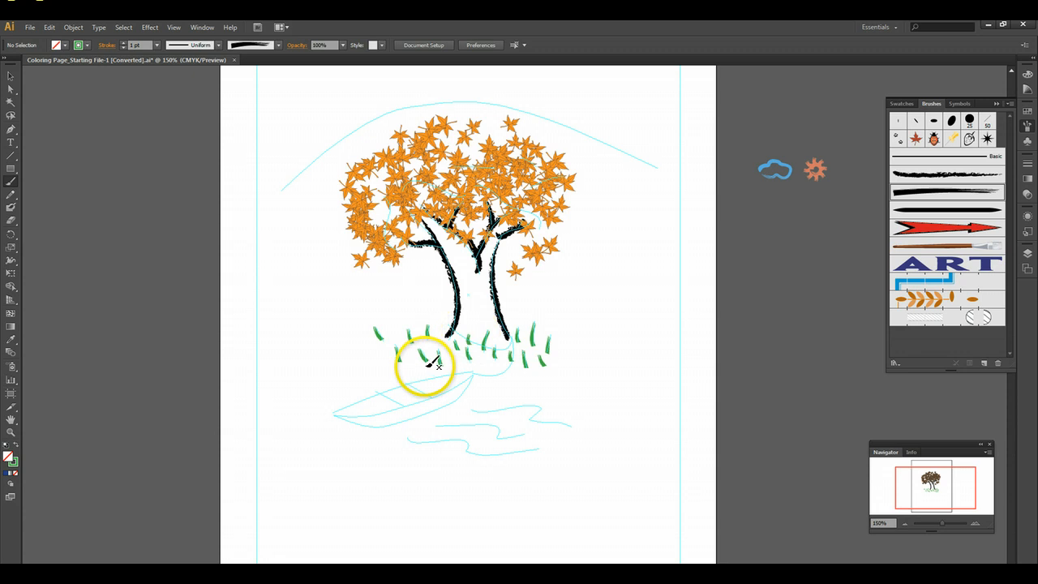
pyautogui.moveTo(377, 359)
pyautogui.mouseDown()
pyautogui.moveTo(395, 329)
pyautogui.moveTo(411, 355)
pyautogui.moveTo(533, 365)
pyautogui.moveTo(561, 353)
pyautogui.moveTo(365, 369)
pyautogui.moveTo(366, 341)
pyautogui.mouseUp()
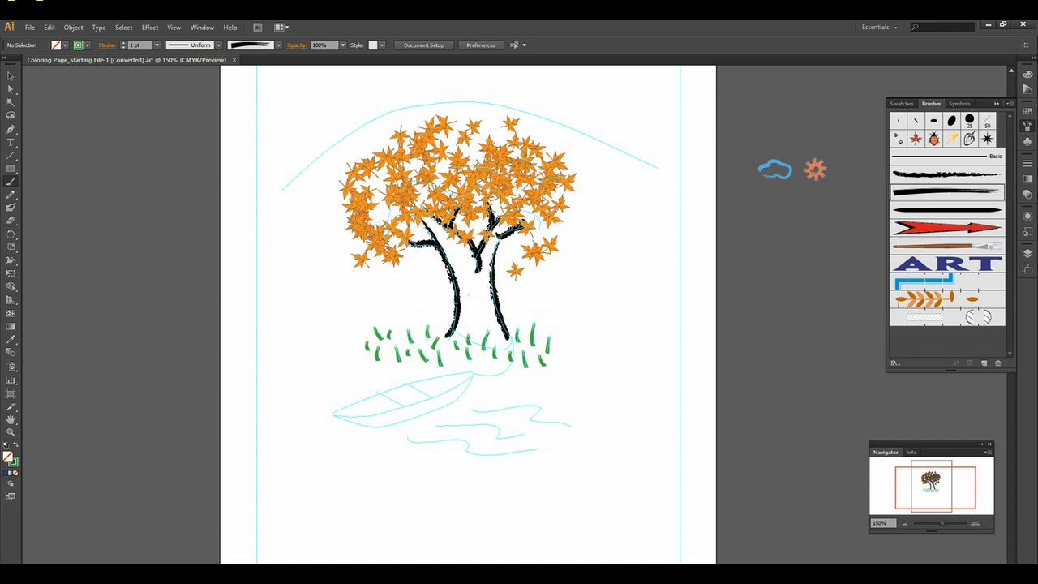
# - Choose the art brush that tapers at both ends and set the stroke color to brown for the boat
pyautogui.click(976, 521)
pyautogui.click(977, 524)
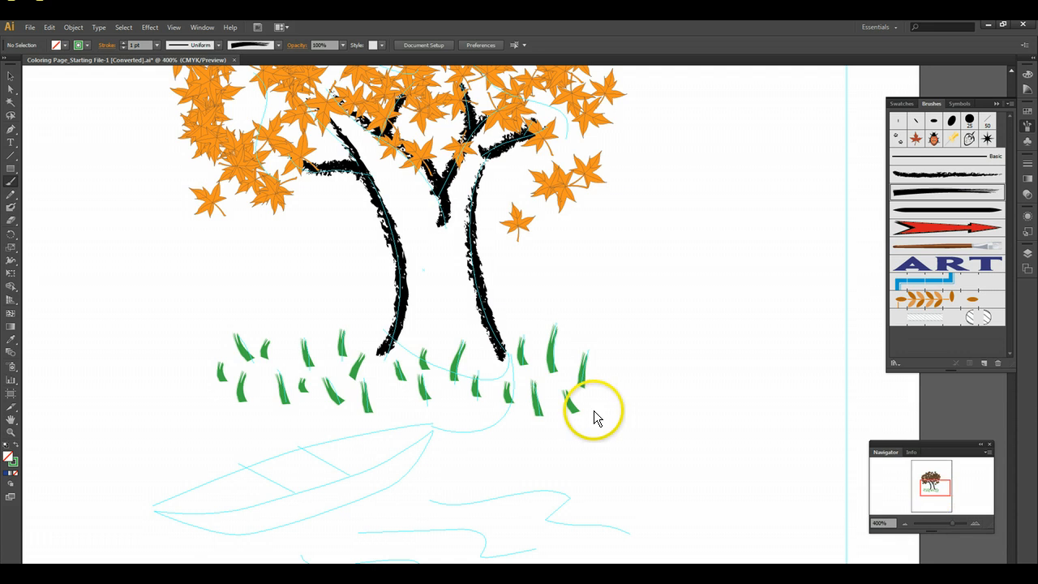
pyautogui.scroll(-3, 592, 422)
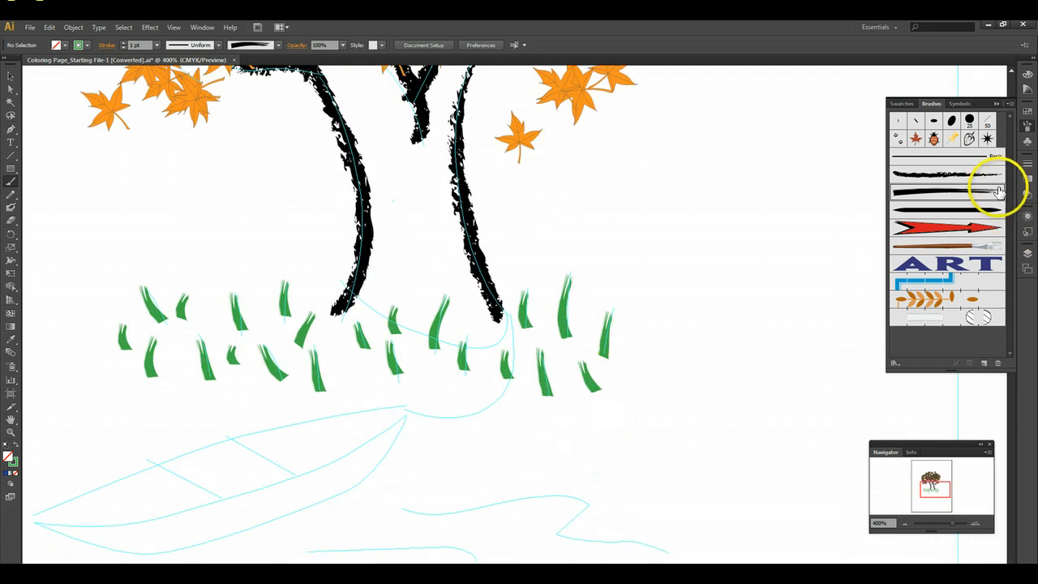
pyautogui.scroll(-3, 792, 551)
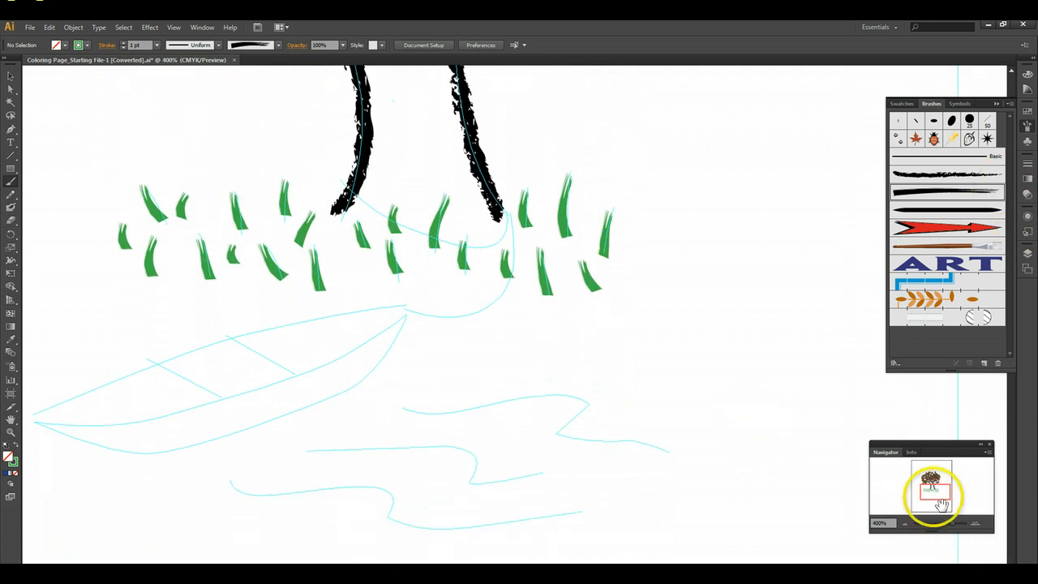
pyautogui.moveTo(927, 492)
pyautogui.mouseDown()
pyautogui.moveTo(927, 482)
pyautogui.moveTo(936, 503)
pyautogui.moveTo(942, 493)
pyautogui.mouseUp()
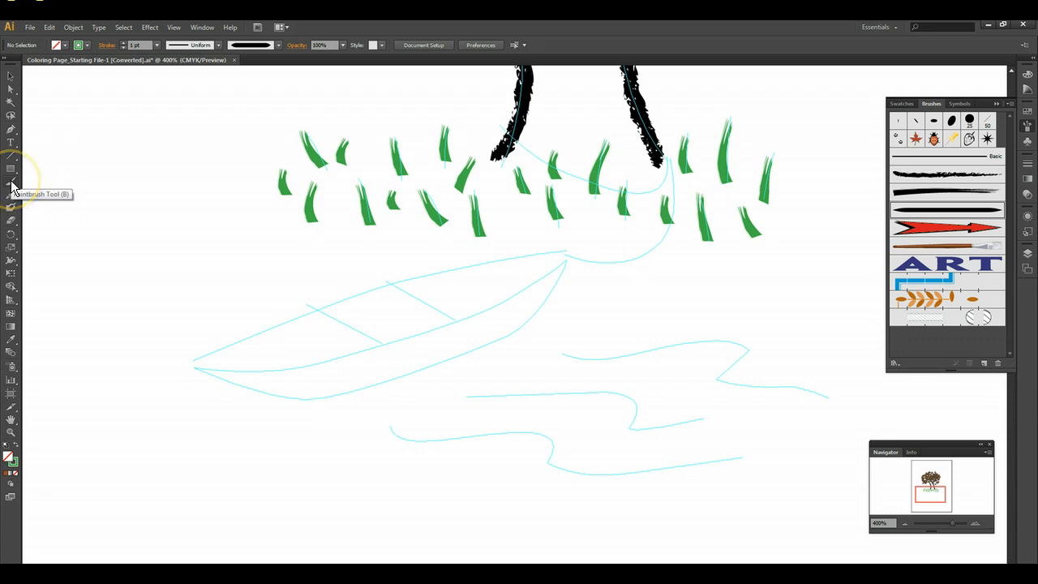
pyautogui.click(87, 46)
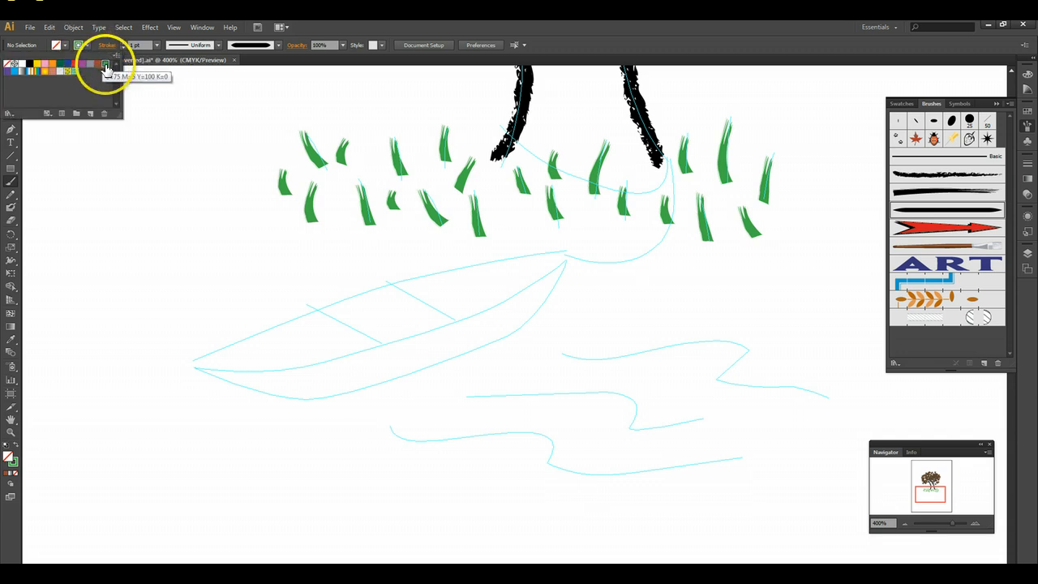
pyautogui.click(97, 65)
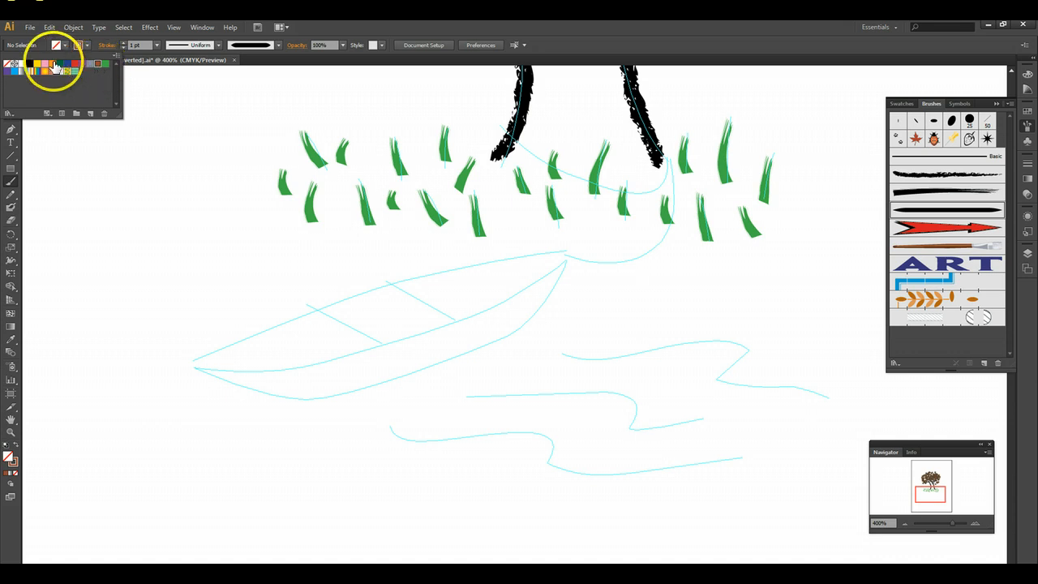
pyautogui.click(76, 65)
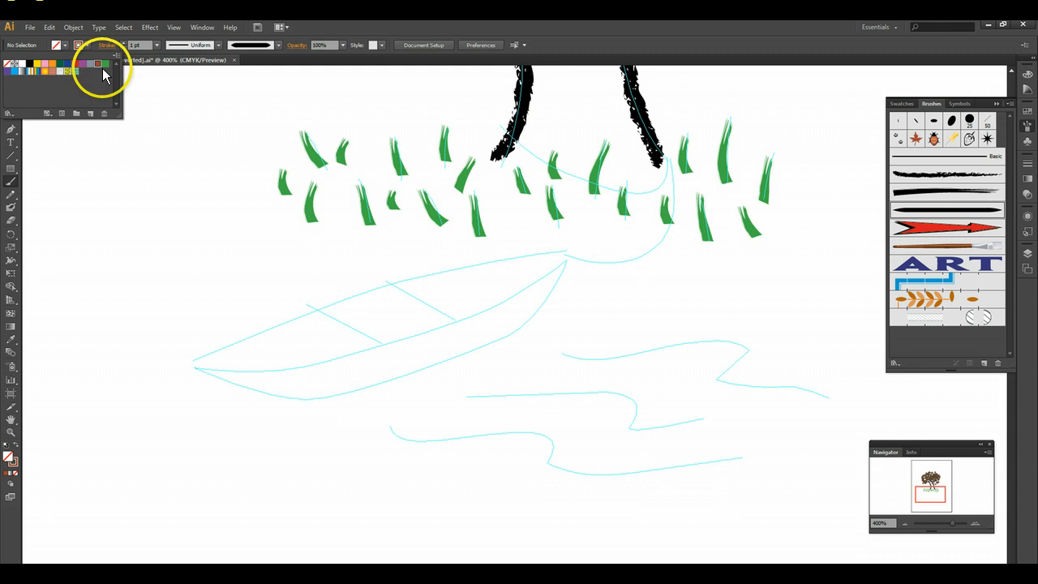
pyautogui.click(98, 64)
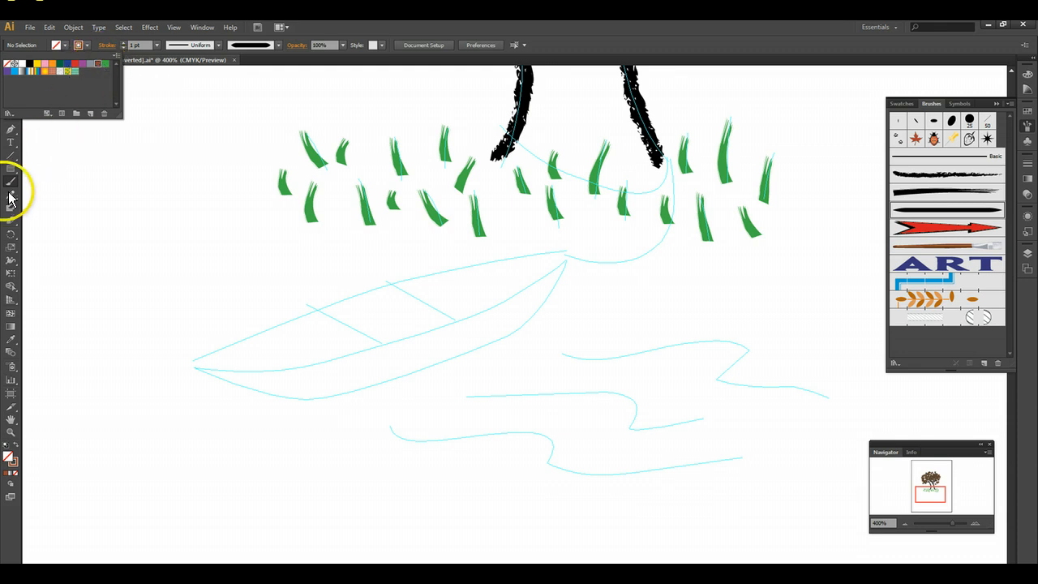
# - Paint the boat's hull with the Paintbrush, tracing the sketched middle line and lower edge as one brown stroke
pyautogui.click(9, 195)
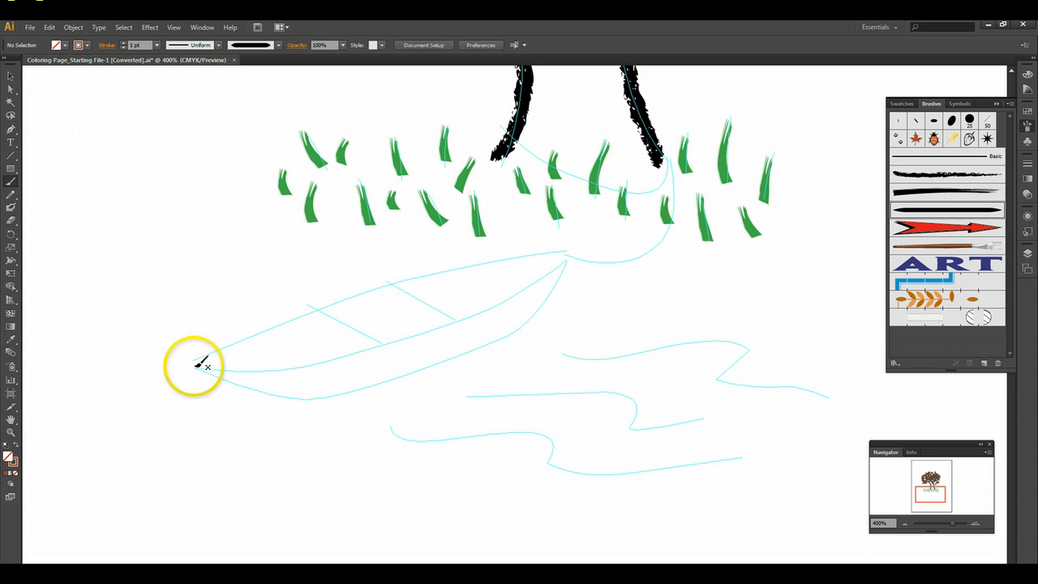
pyautogui.moveTo(196, 366)
pyautogui.mouseDown()
pyautogui.moveTo(292, 368)
pyautogui.moveTo(401, 340)
pyautogui.moveTo(519, 295)
pyautogui.moveTo(570, 257)
pyautogui.mouseUp()
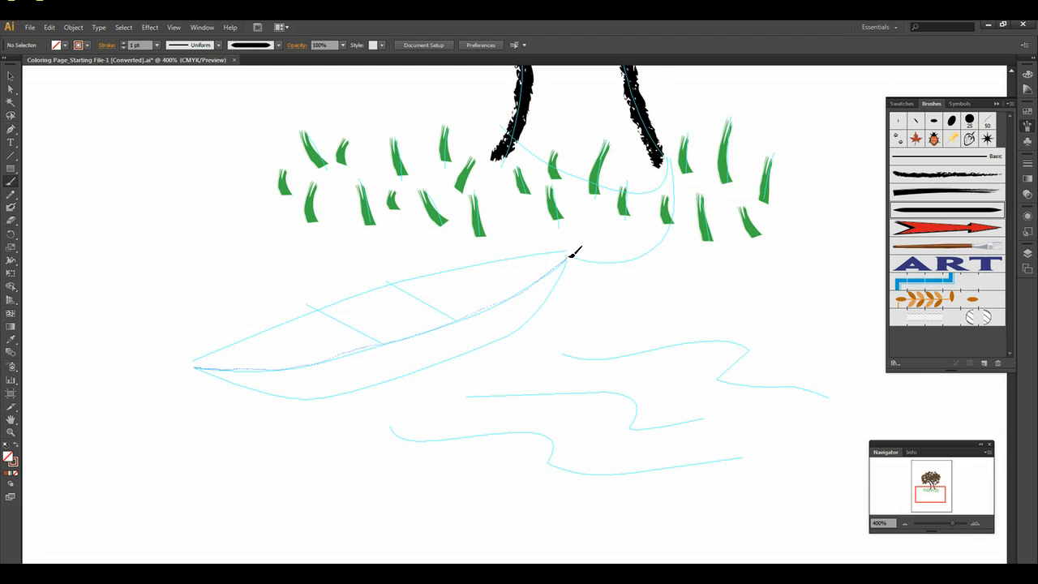
pyautogui.moveTo(570, 258)
pyautogui.mouseDown()
pyautogui.moveTo(507, 338)
pyautogui.moveTo(388, 383)
pyautogui.moveTo(311, 399)
pyautogui.moveTo(226, 391)
pyautogui.moveTo(201, 366)
pyautogui.mouseUp()
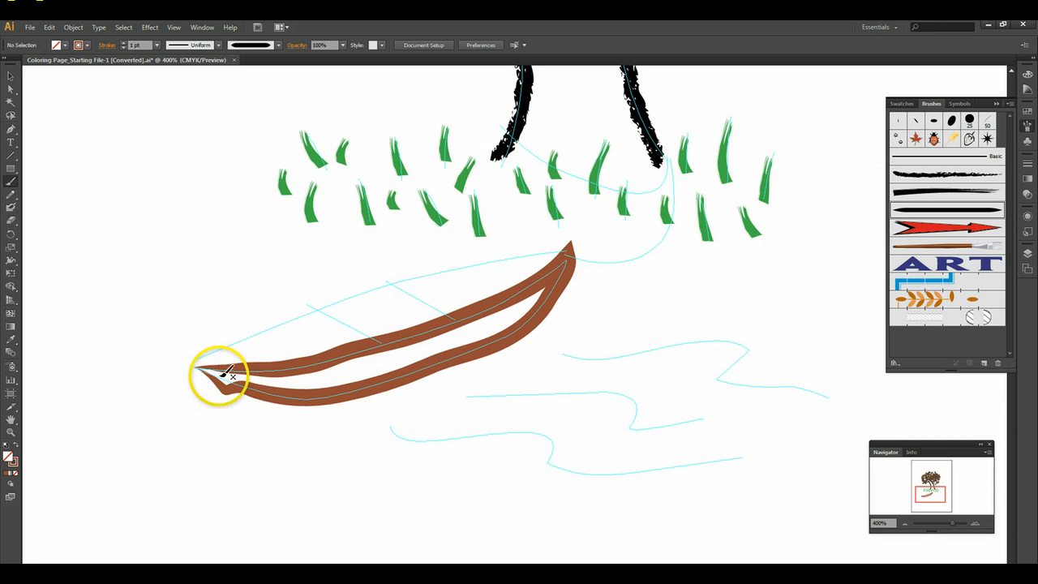
# - Select the brown hull stroke, repaint its kinked left end to smooth it into the boat's tip, and deselect it
pyautogui.click(10, 74)
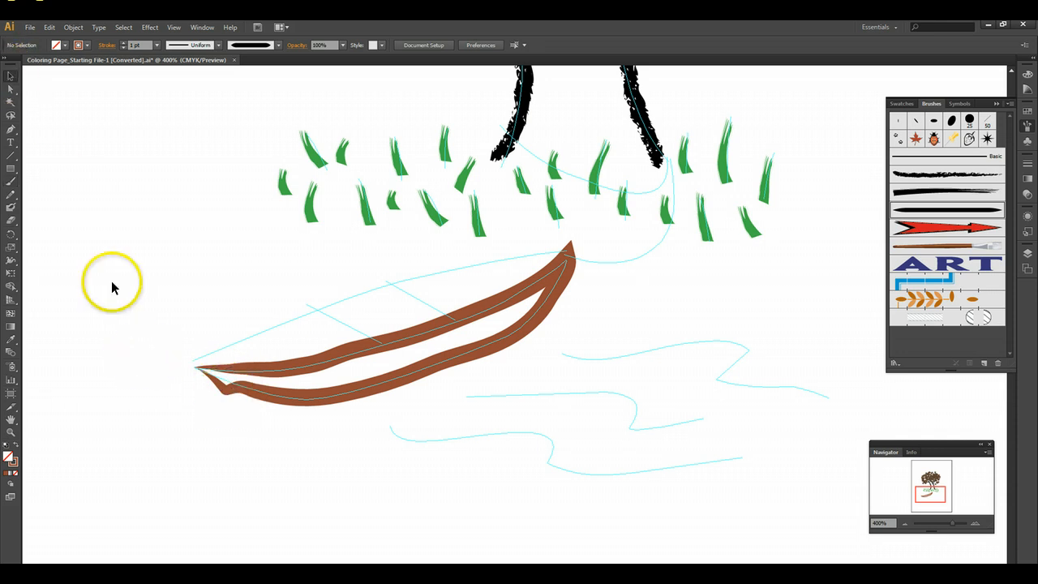
pyautogui.click(265, 401)
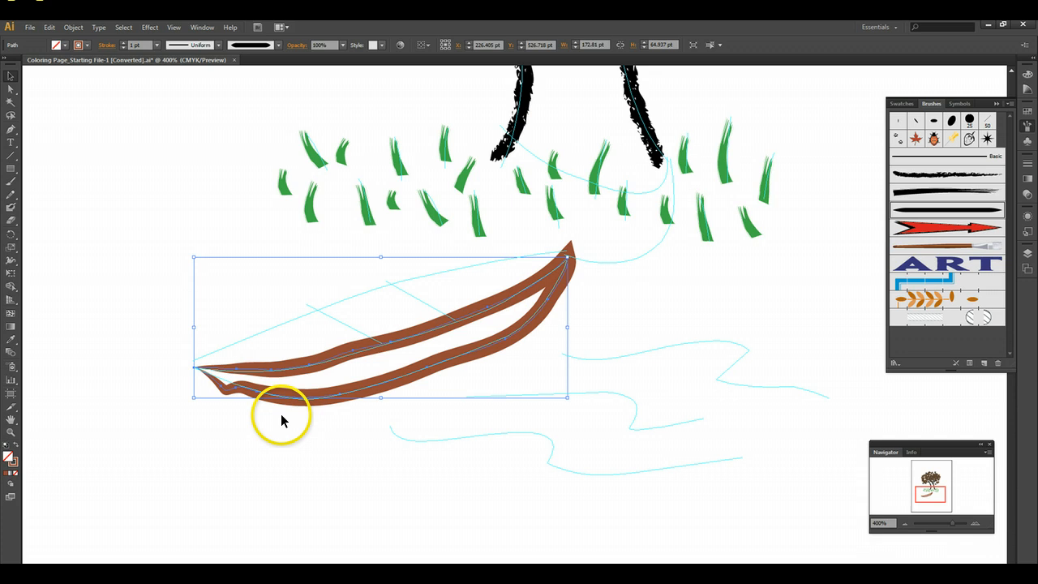
pyautogui.click(12, 183)
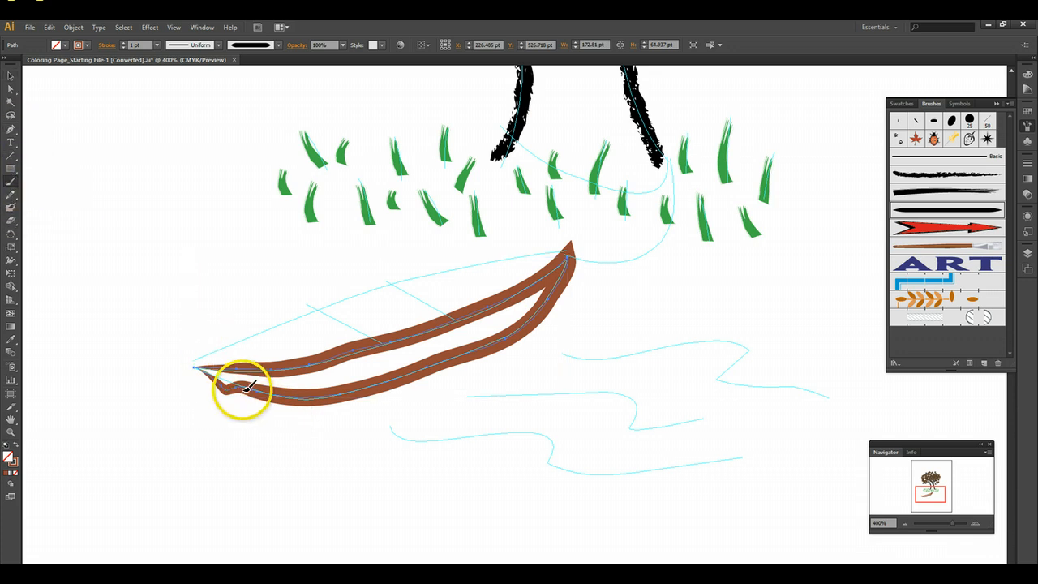
pyautogui.moveTo(245, 390); pyautogui.dragTo(203, 366)
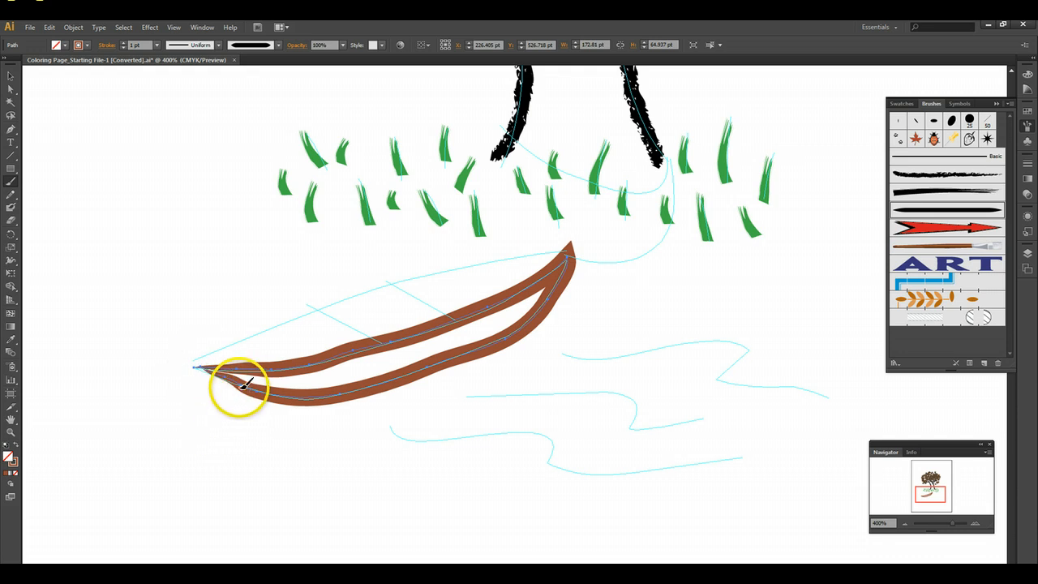
pyautogui.moveTo(242, 383); pyautogui.dragTo(199, 367)
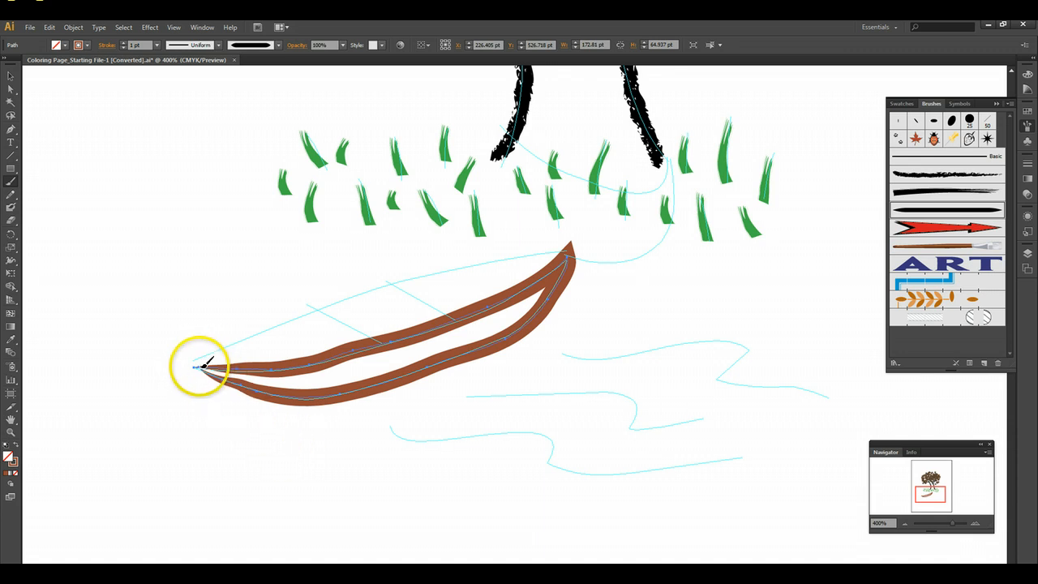
pyautogui.click(10, 77)
pyautogui.click(117, 253)
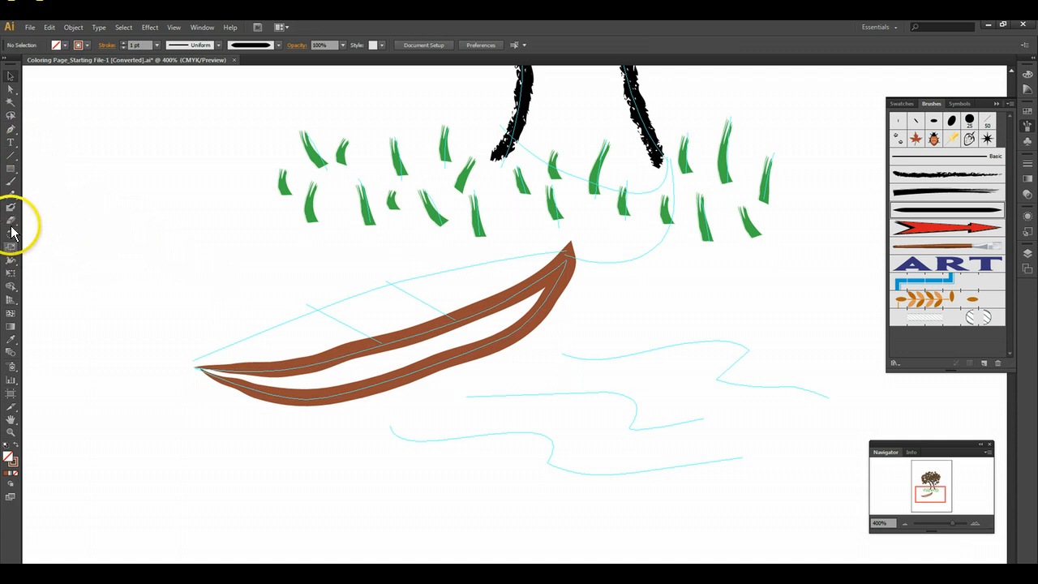
# - Paint the boat's upper rim and its two crosswise seat lines in brown over the sketch
pyautogui.click(10, 186)
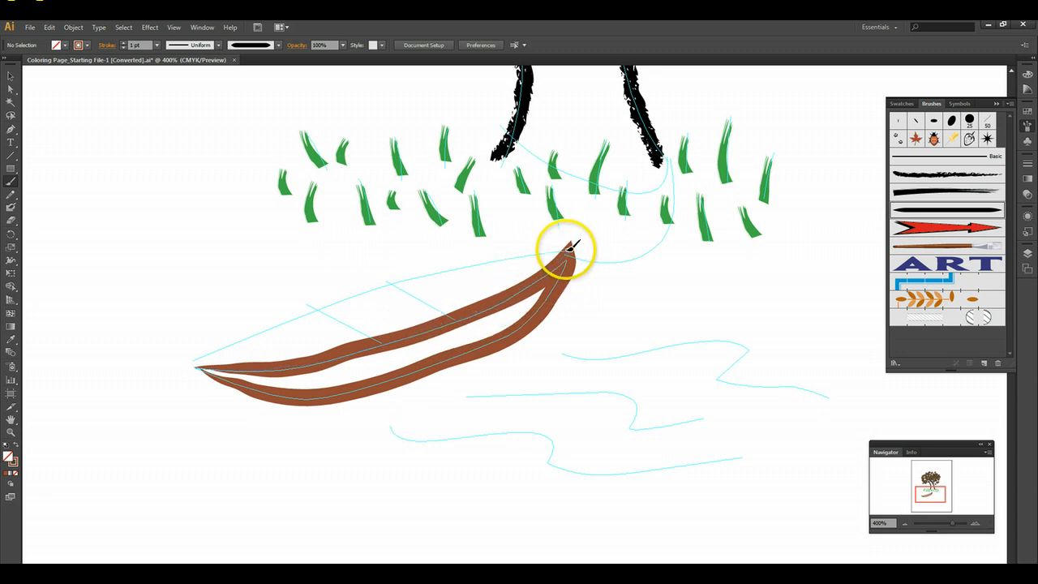
pyautogui.moveTo(569, 248)
pyautogui.mouseDown()
pyautogui.moveTo(356, 292)
pyautogui.moveTo(243, 332)
pyautogui.moveTo(195, 366)
pyautogui.mouseUp()
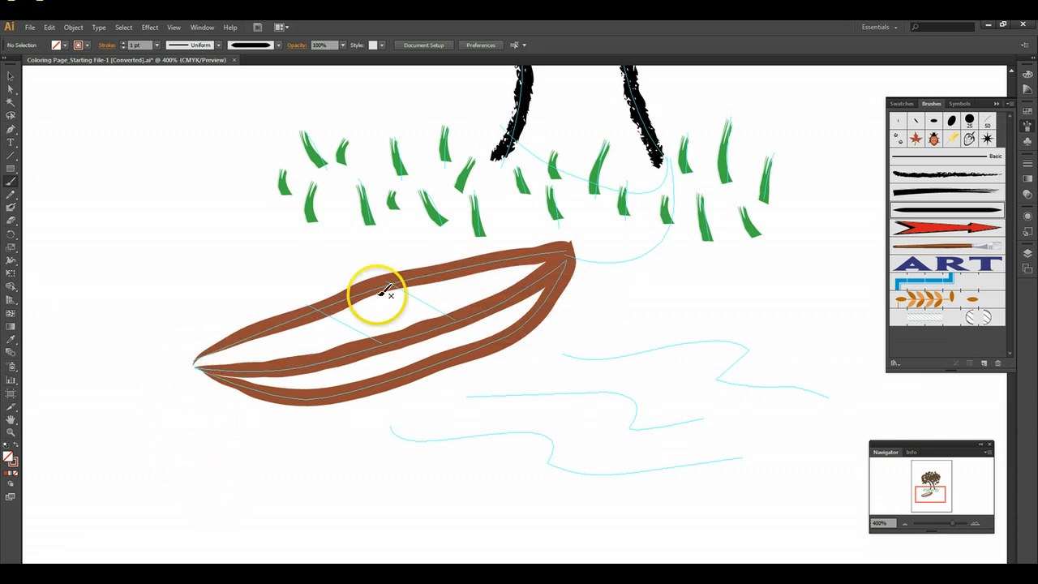
pyautogui.moveTo(388, 278); pyautogui.dragTo(450, 316)
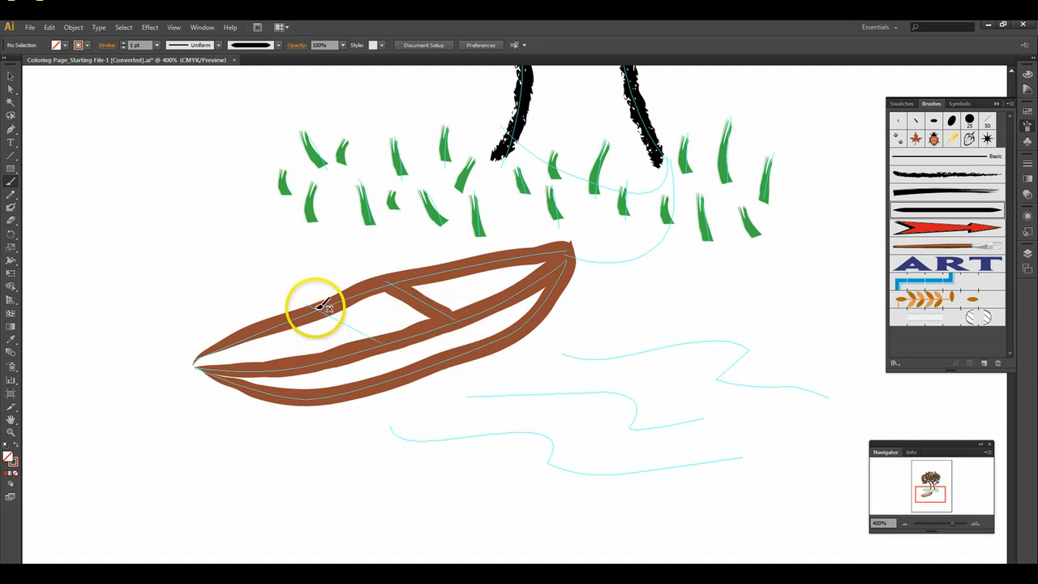
pyautogui.moveTo(319, 307); pyautogui.dragTo(381, 337)
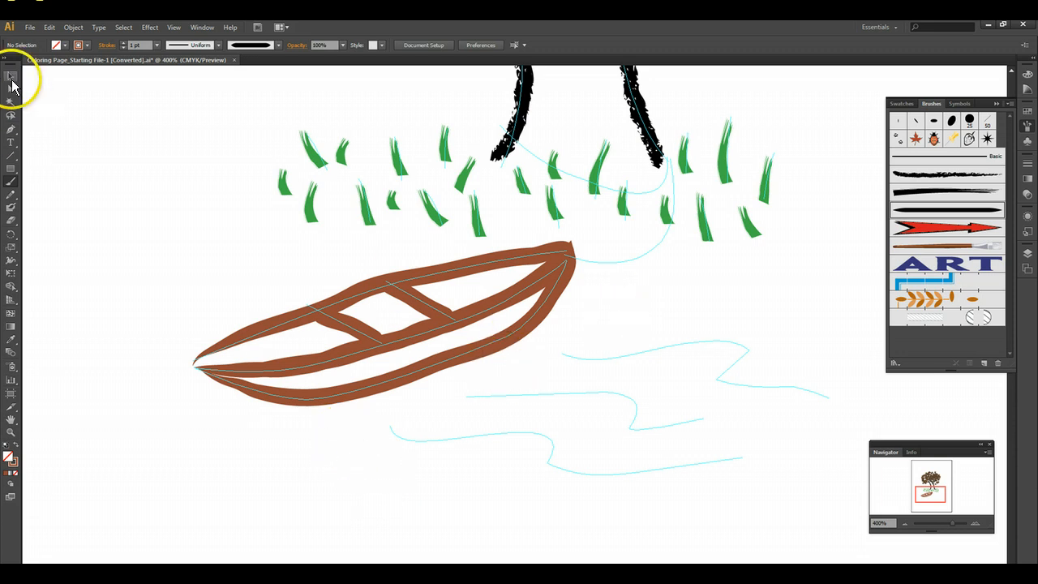
# - Fill the boat's lower hull path with yellow after trying purple
pyautogui.click(10, 76)
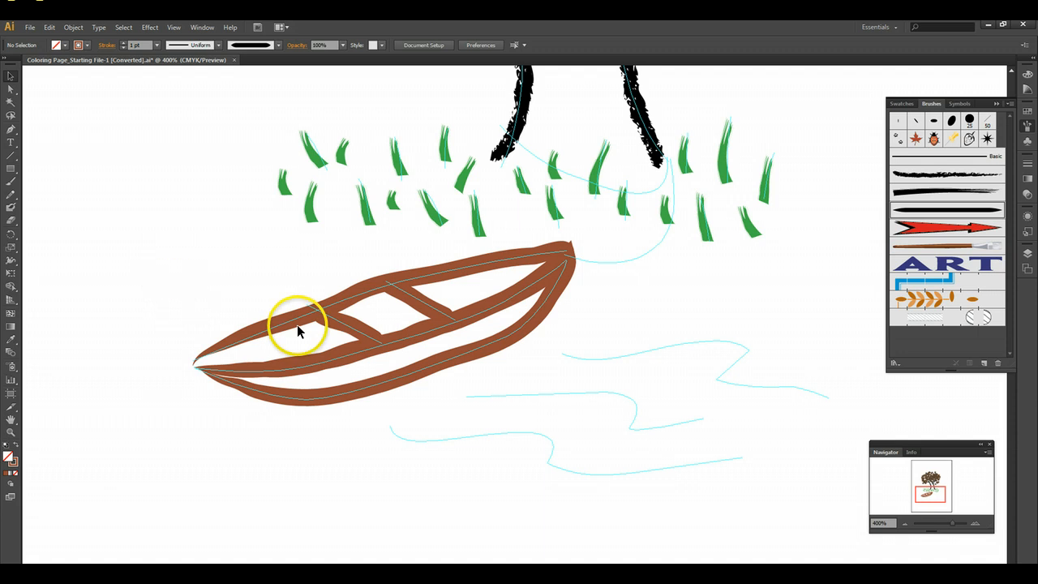
pyautogui.click(373, 384)
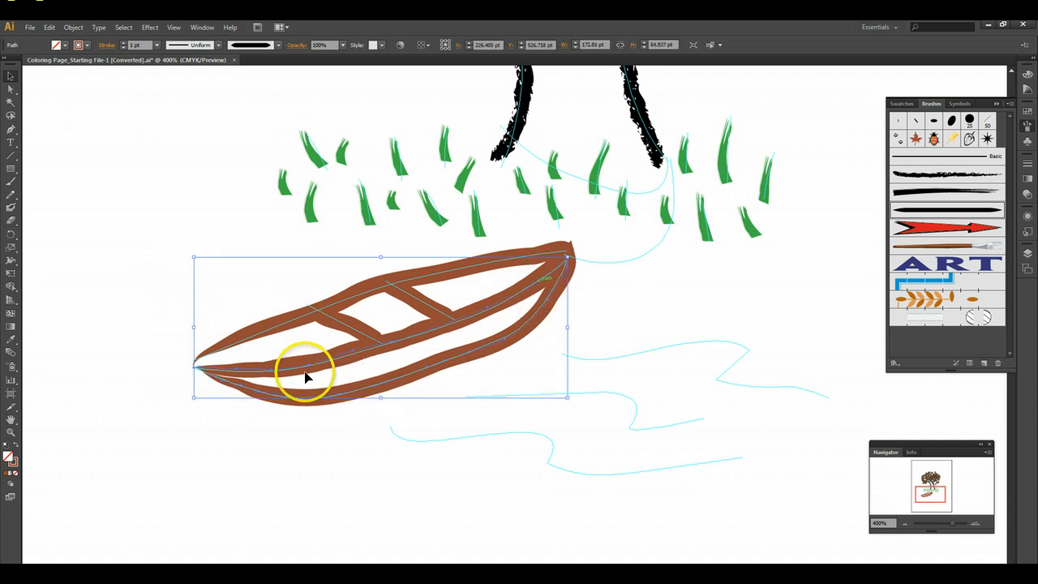
pyautogui.click(65, 45)
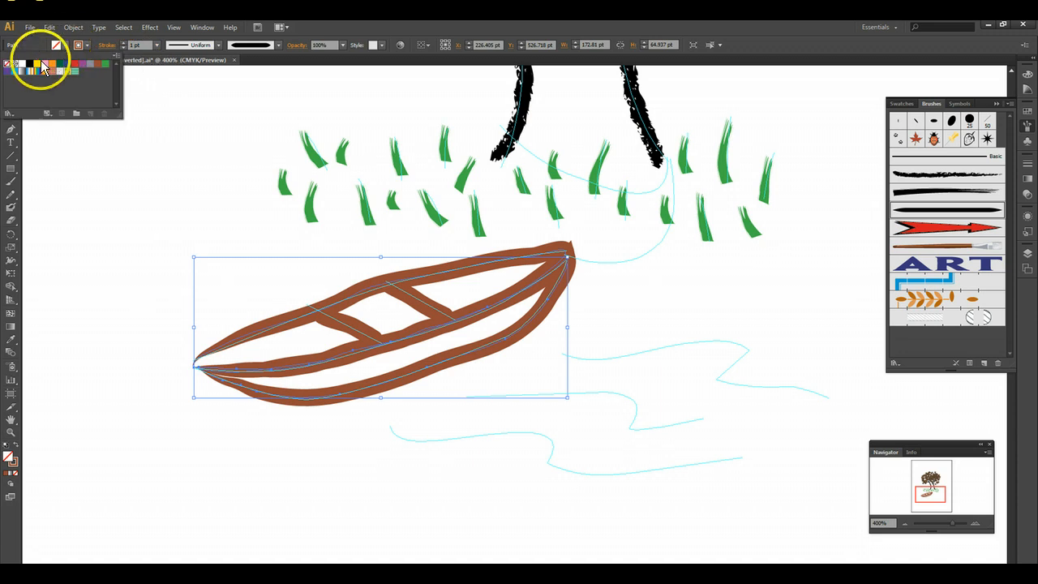
pyautogui.click(38, 68)
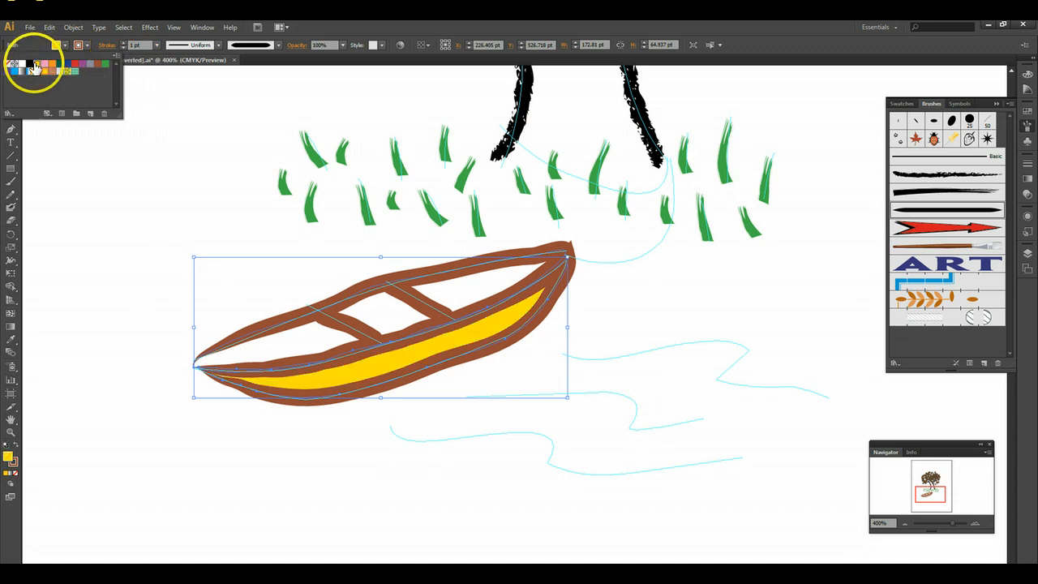
pyautogui.click(83, 65)
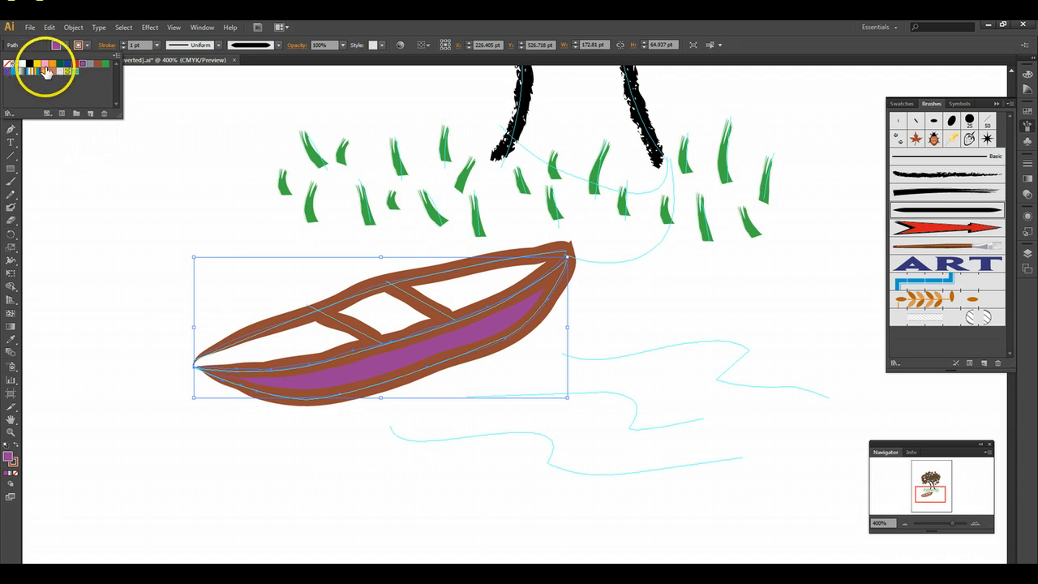
pyautogui.click(37, 68)
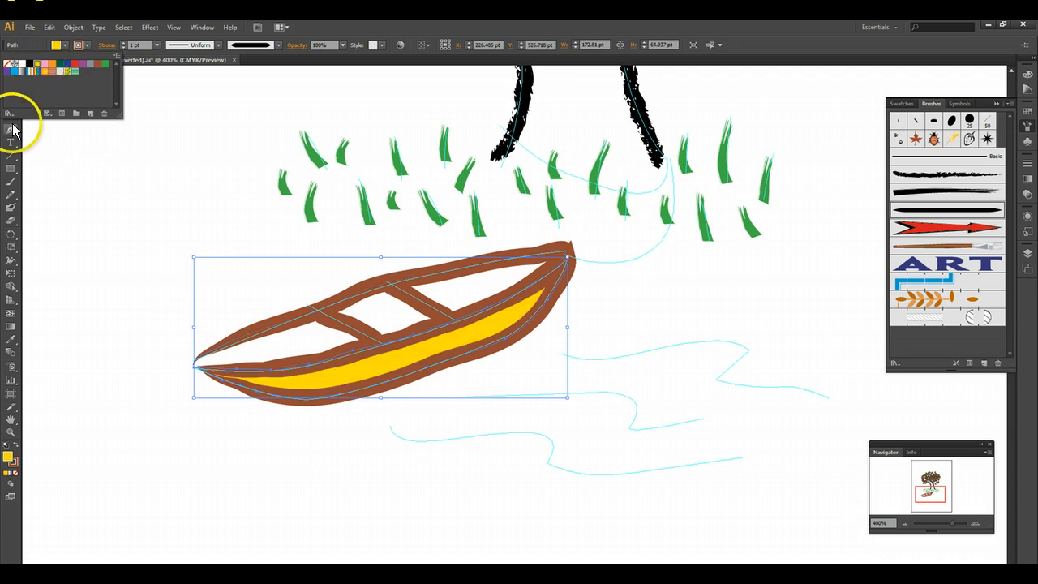
pyautogui.click(88, 246)
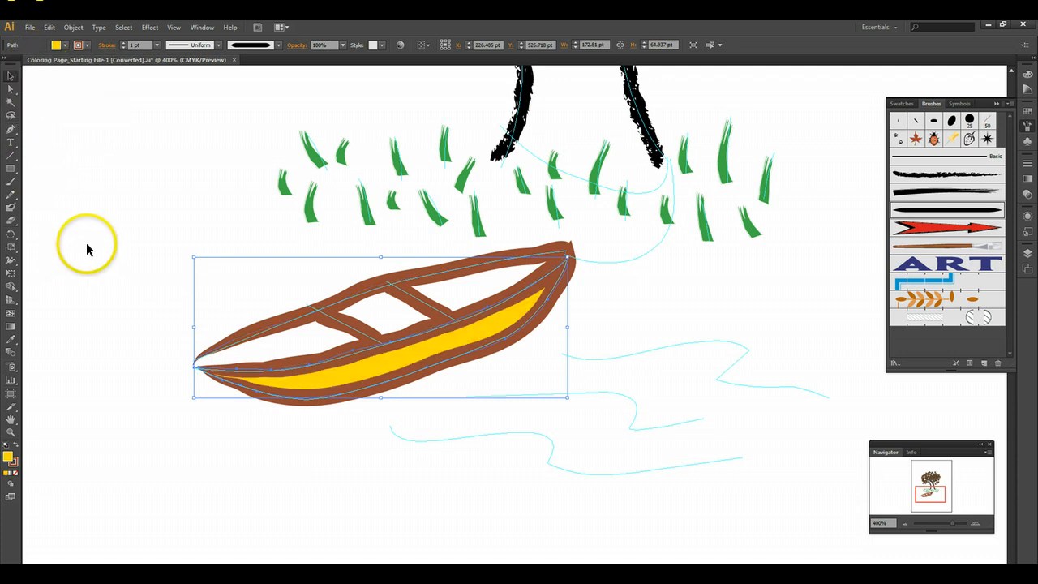
# - Fill the boat's upper rim path with yellow and deselect it
pyautogui.click(337, 306)
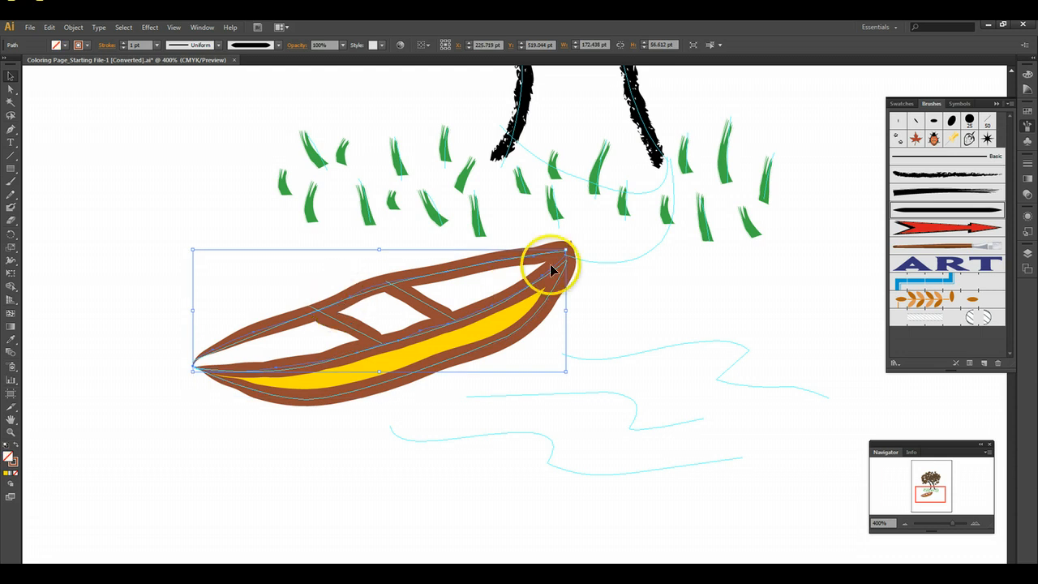
pyautogui.click(61, 46)
pyautogui.click(37, 69)
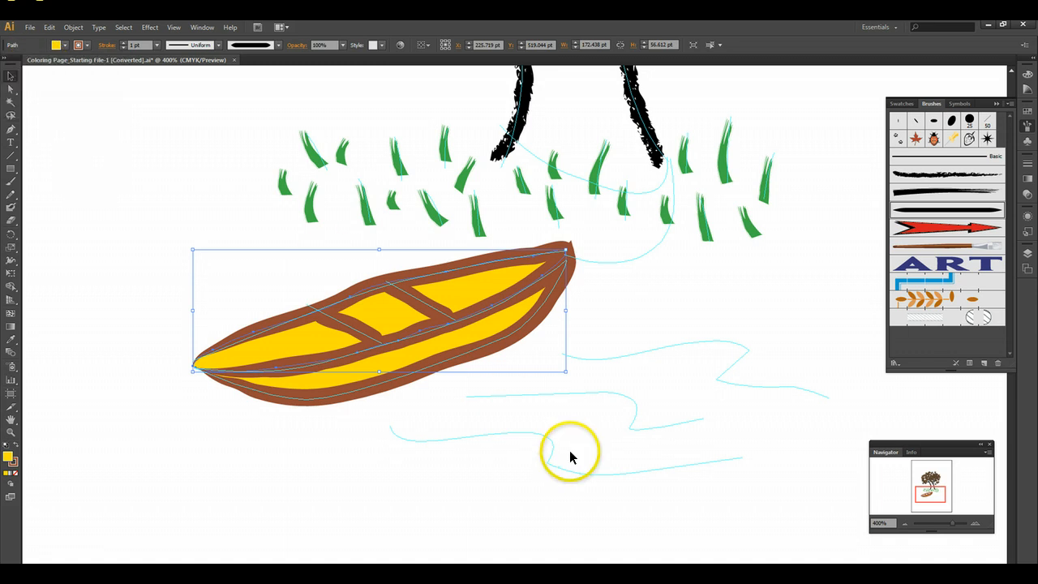
pyautogui.click(907, 524)
pyautogui.click(906, 524)
pyautogui.click(907, 523)
pyautogui.click(907, 524)
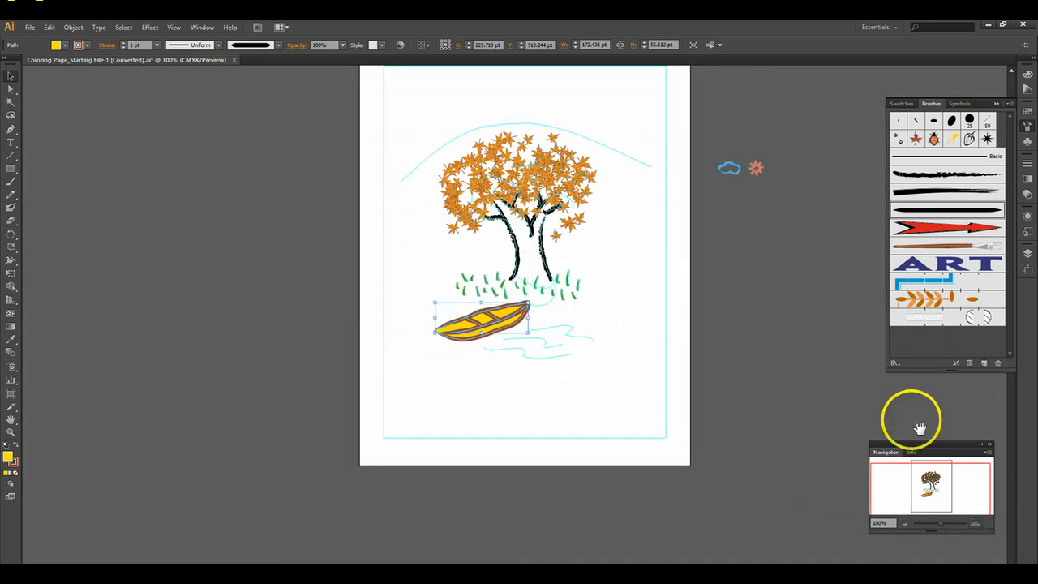
pyautogui.hotkey('ctrl', '+')
pyautogui.click(236, 230)
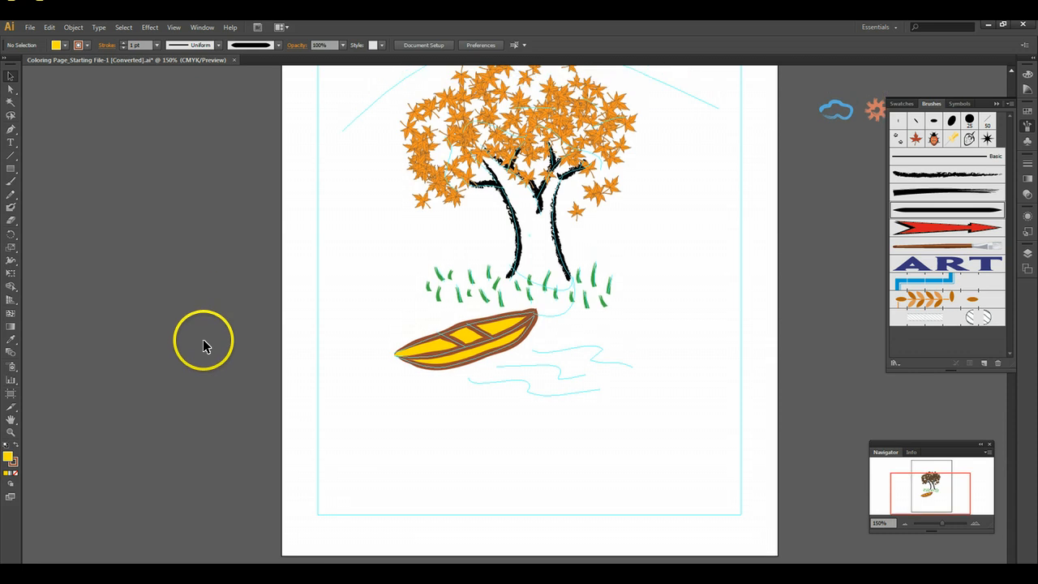
pyautogui.scroll(2, 203, 341)
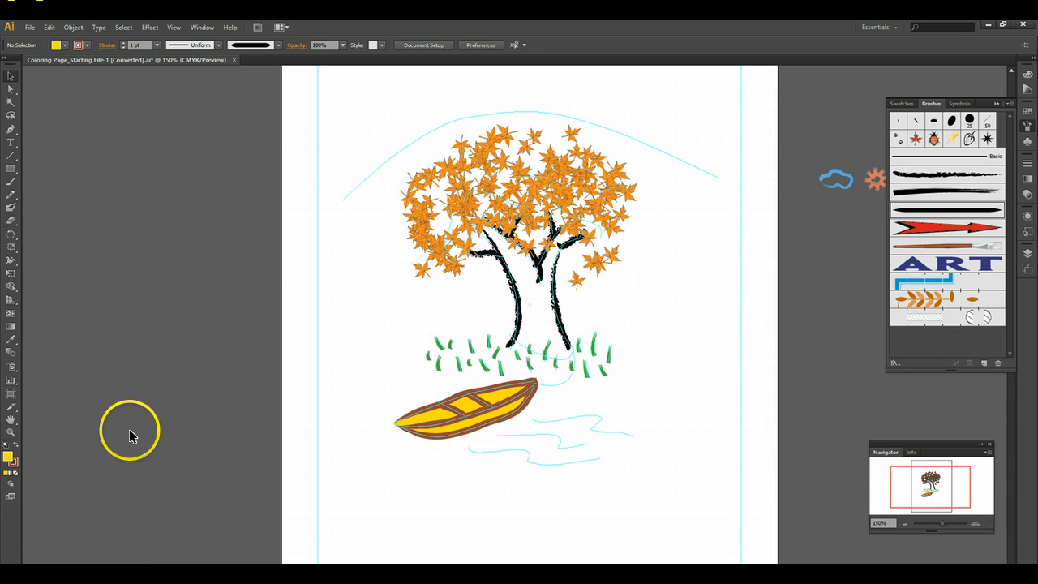
# - Choose the 12 pt Oval calligraphic brush and set the stroke color to light blue after trying the Stripes pattern
pyautogui.click(934, 122)
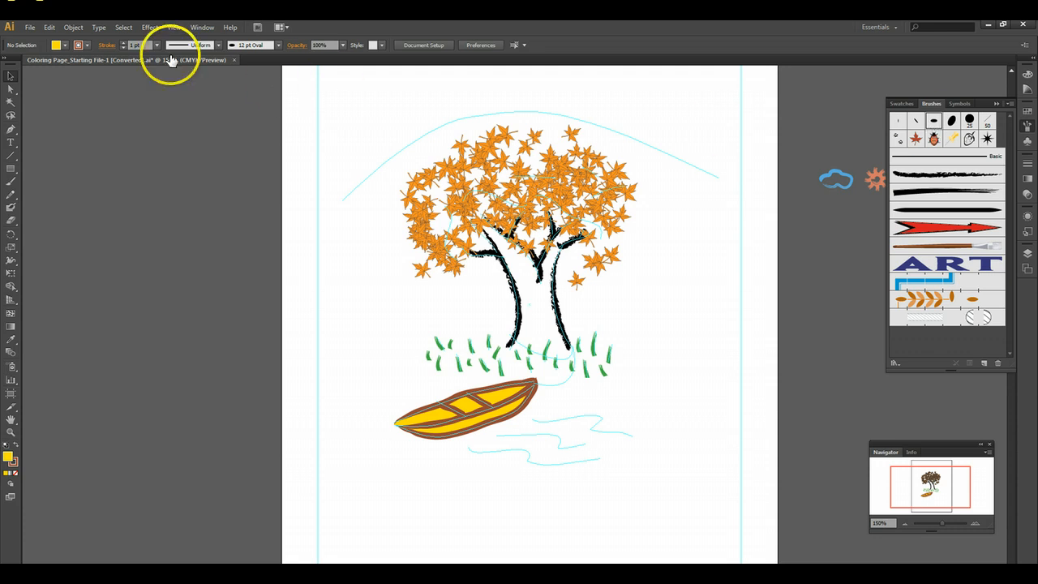
pyautogui.click(90, 44)
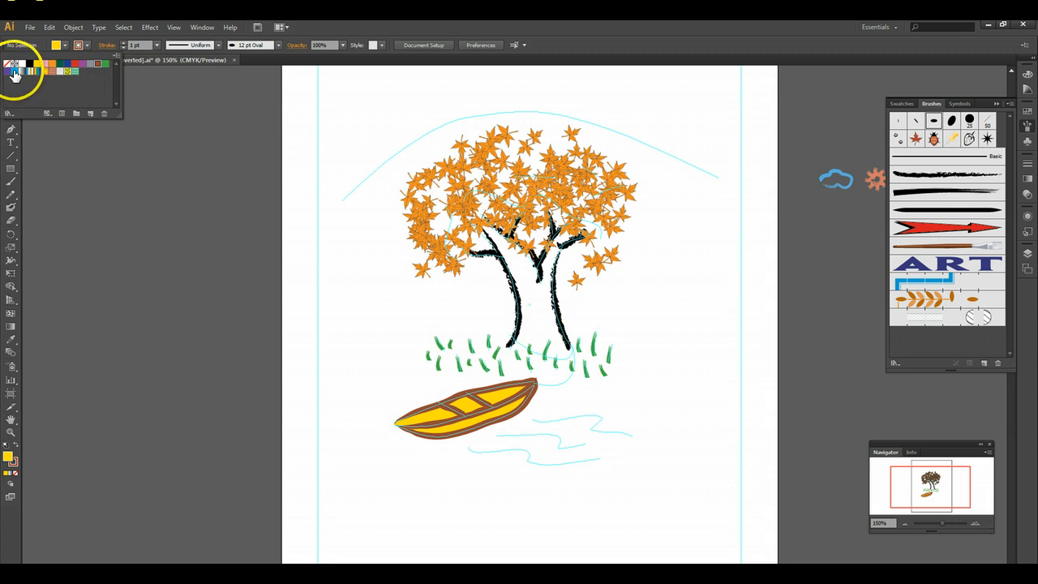
pyautogui.click(73, 73)
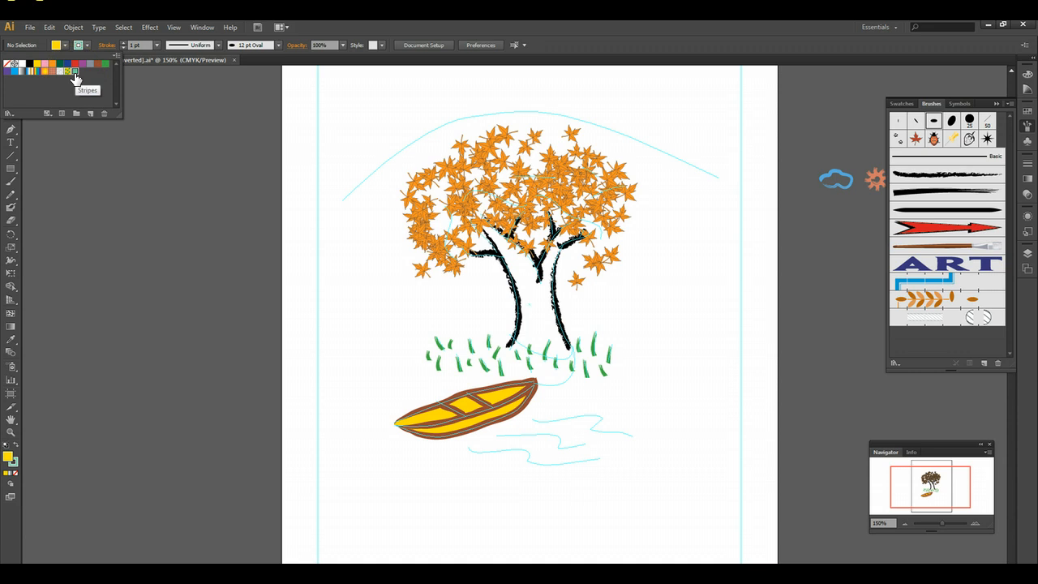
pyautogui.click(78, 73)
pyautogui.click(13, 73)
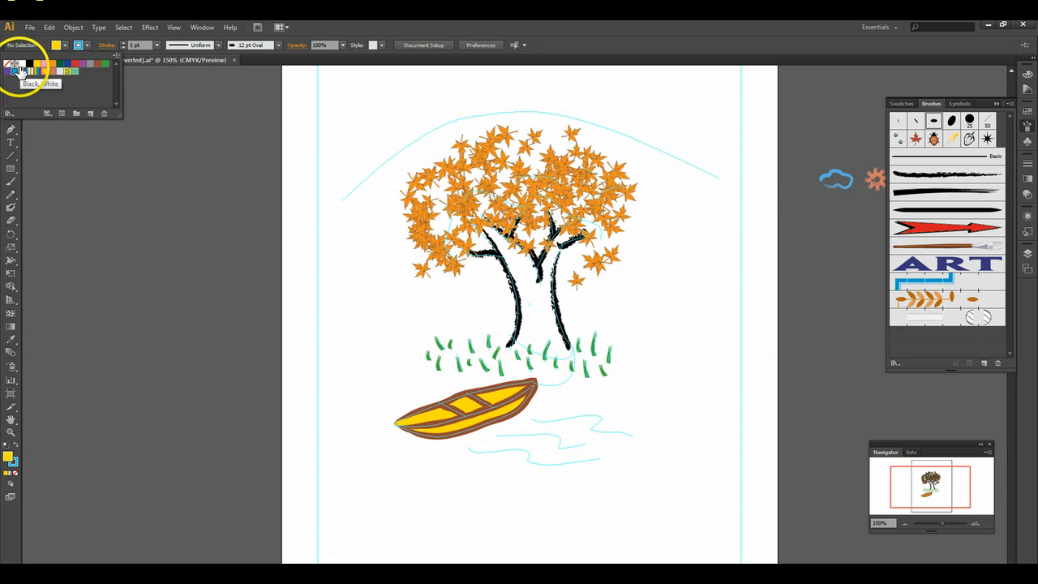
# - Paint the three wavy water lines beside the boat in blue with the Paintbrush, tracing the sketch
pyautogui.click(980, 529)
pyautogui.click(979, 523)
pyautogui.click(979, 523)
pyautogui.click(979, 524)
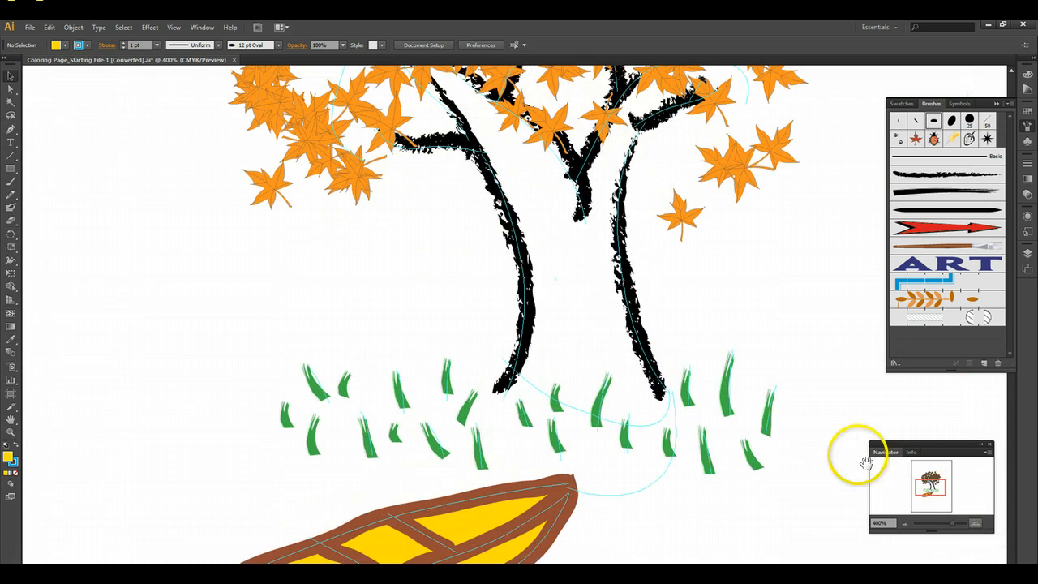
pyautogui.scroll(-3, 790, 431)
pyautogui.scroll(-6, 783, 430)
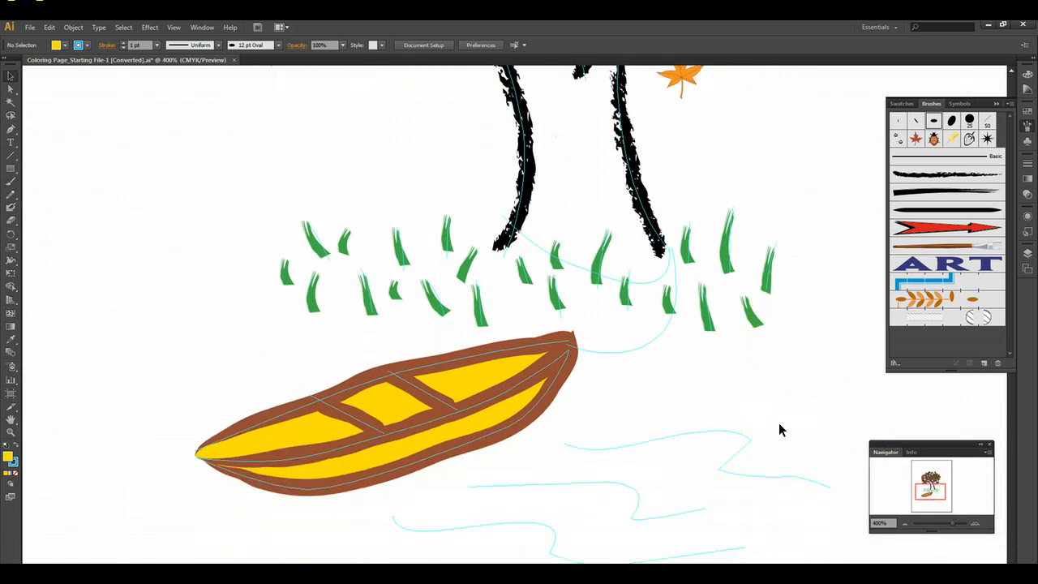
pyautogui.scroll(-3, 779, 423)
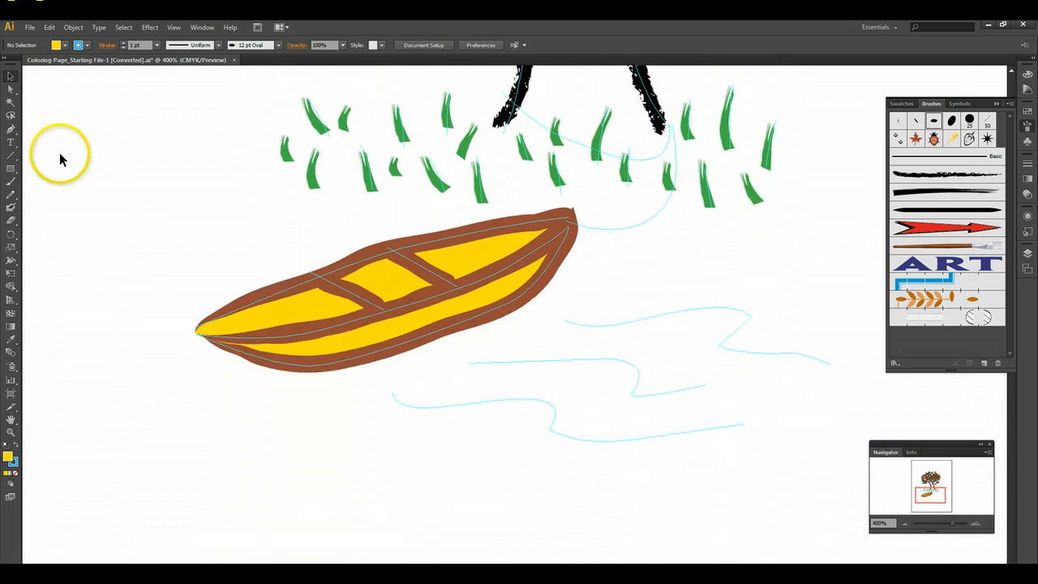
pyautogui.click(10, 184)
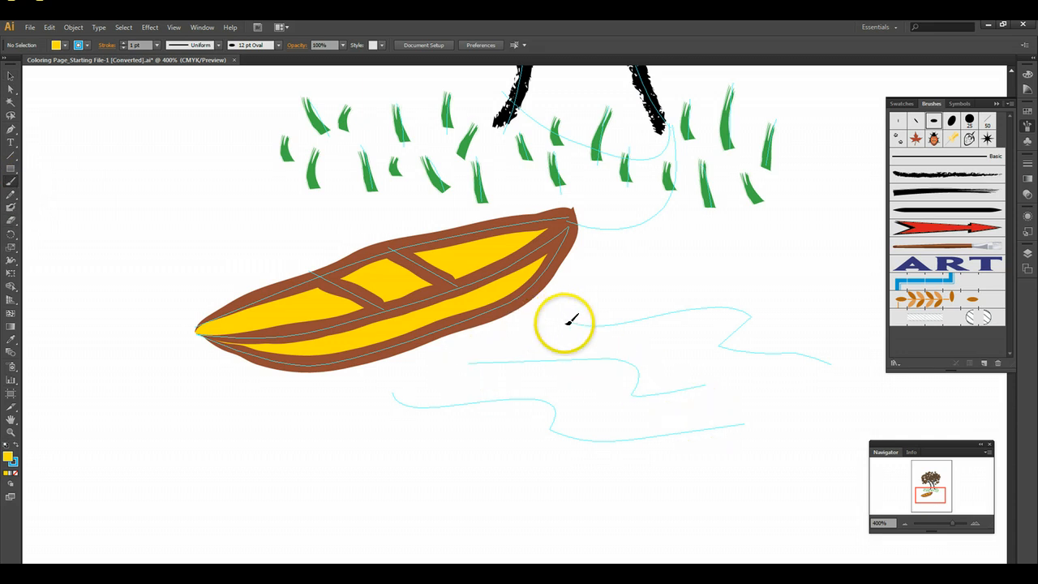
pyautogui.moveTo(548, 323)
pyautogui.mouseDown()
pyautogui.moveTo(739, 311)
pyautogui.moveTo(755, 317)
pyautogui.moveTo(734, 343)
pyautogui.moveTo(743, 352)
pyautogui.moveTo(876, 375)
pyautogui.mouseUp()
pyautogui.moveTo(452, 365)
pyautogui.mouseDown()
pyautogui.moveTo(601, 361)
pyautogui.moveTo(628, 366)
pyautogui.moveTo(644, 397)
pyautogui.moveTo(704, 377)
pyautogui.moveTo(775, 402)
pyautogui.mouseUp()
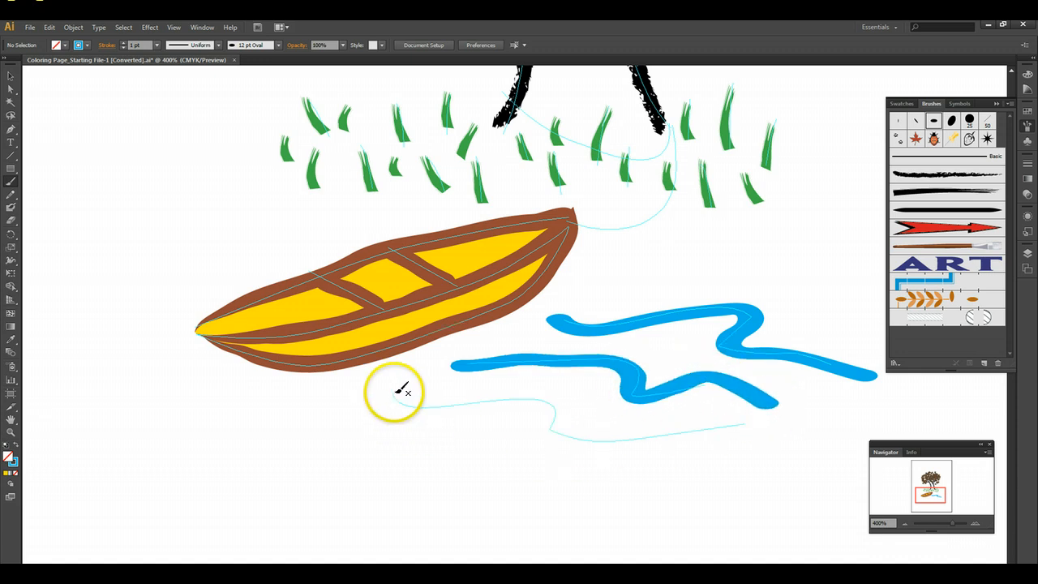
pyautogui.moveTo(388, 395)
pyautogui.mouseDown()
pyautogui.moveTo(442, 411)
pyautogui.moveTo(534, 398)
pyautogui.moveTo(559, 411)
pyautogui.moveTo(559, 429)
pyautogui.moveTo(589, 441)
pyautogui.moveTo(758, 425)
pyautogui.mouseUp()
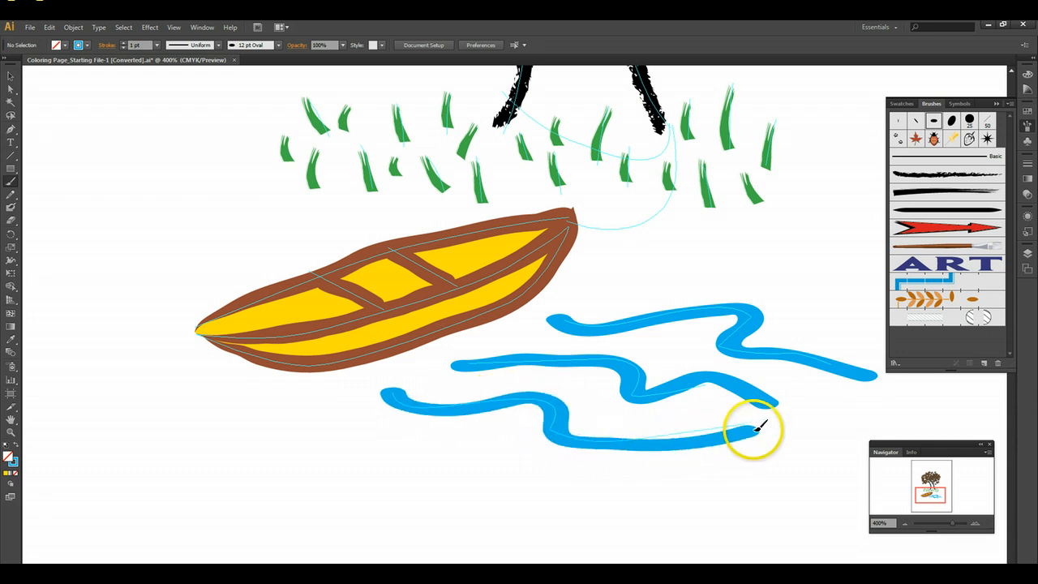
# - Set the 12 pt Oval calligraphic brush's size to 8 pt and rename it 8 pt Oval
pyautogui.click(906, 524)
pyautogui.click(906, 523)
pyautogui.click(905, 523)
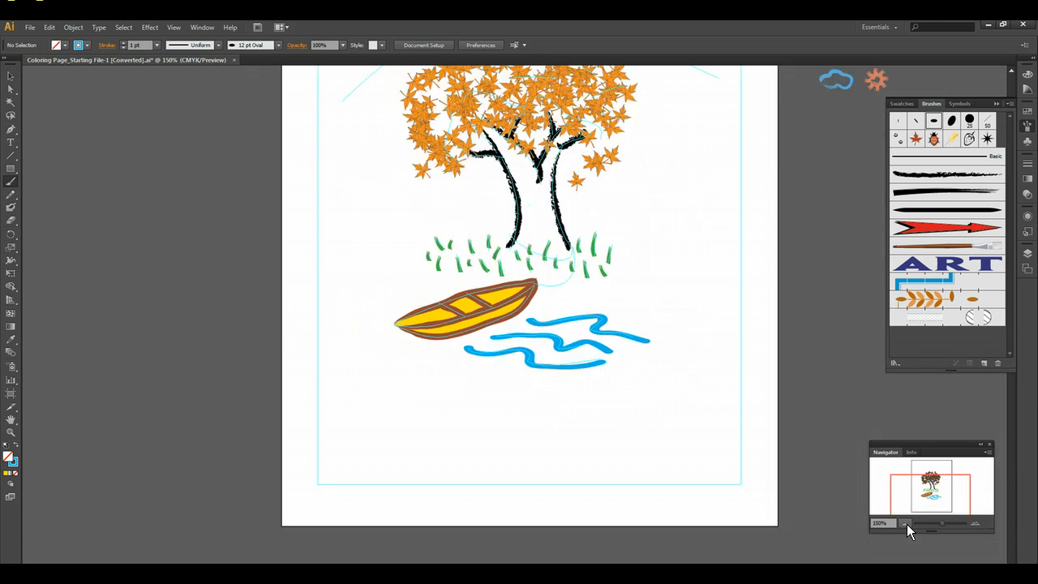
pyautogui.click(979, 523)
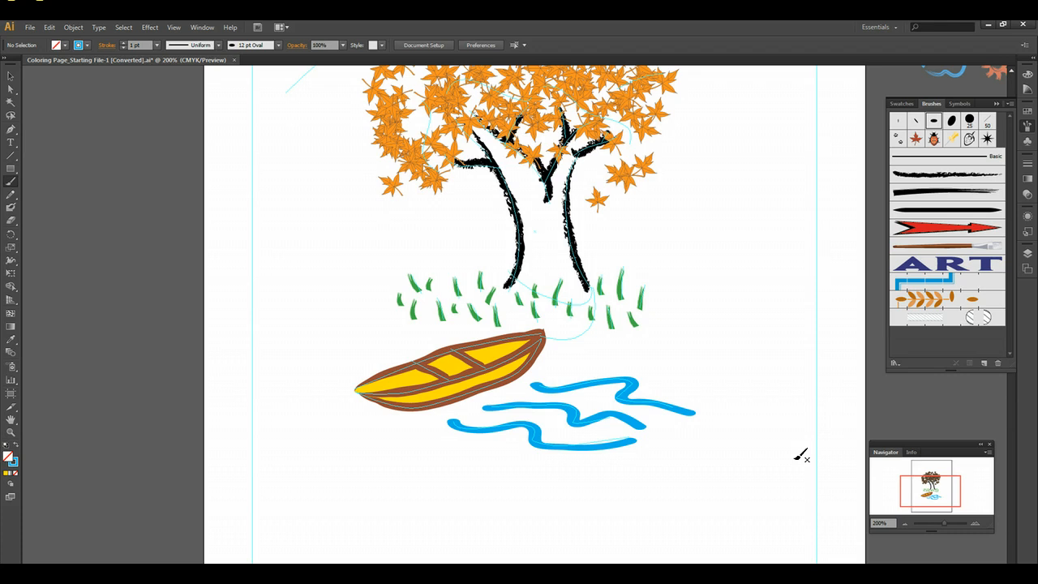
pyautogui.click(795, 406)
pyautogui.doubleClick(934, 126)
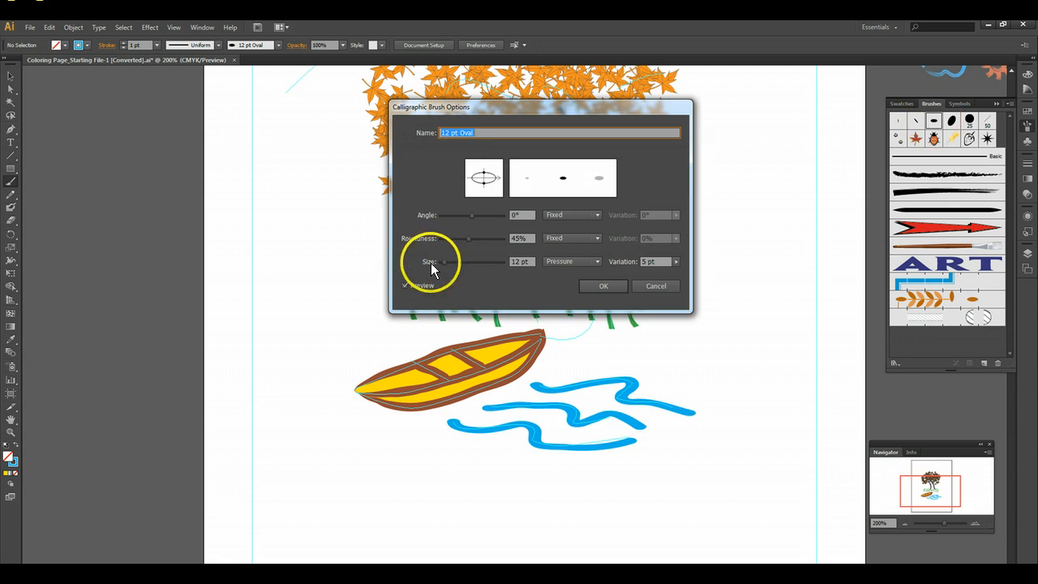
pyautogui.doubleClick(513, 261)
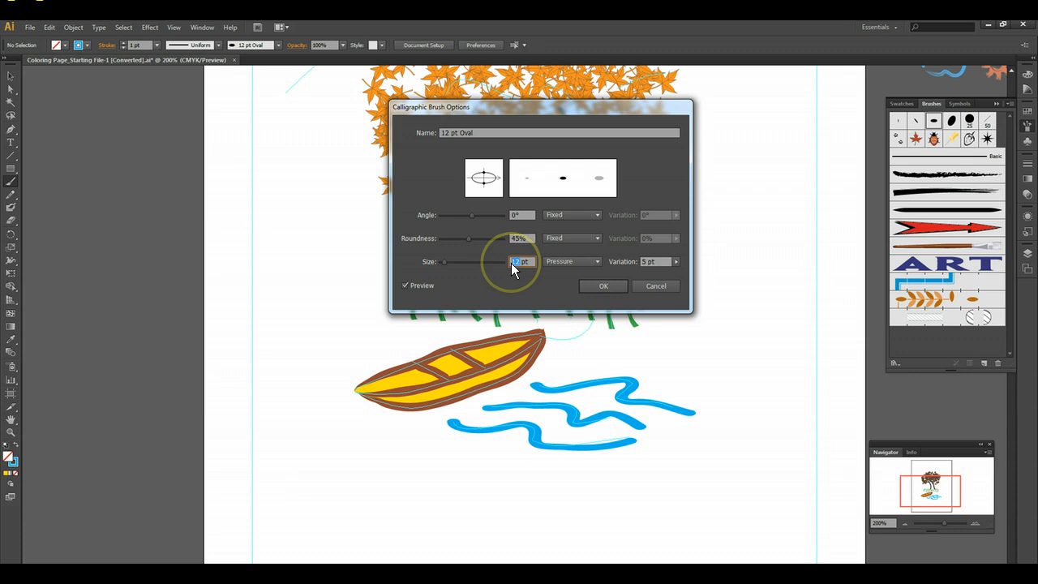
pyautogui.doubleClick(443, 133)
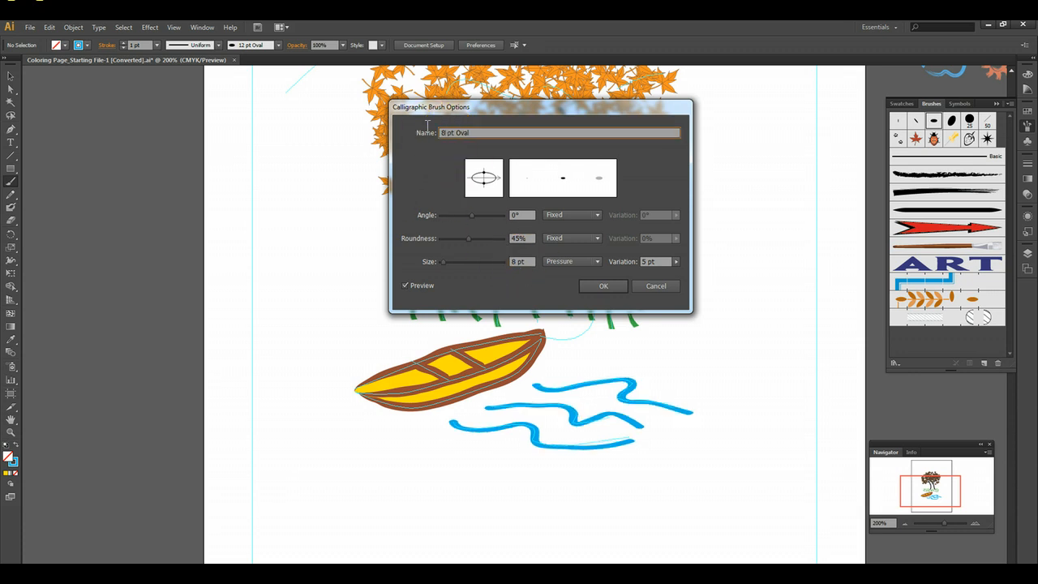
pyautogui.click(528, 173)
pyautogui.click(600, 286)
pyautogui.click(598, 290)
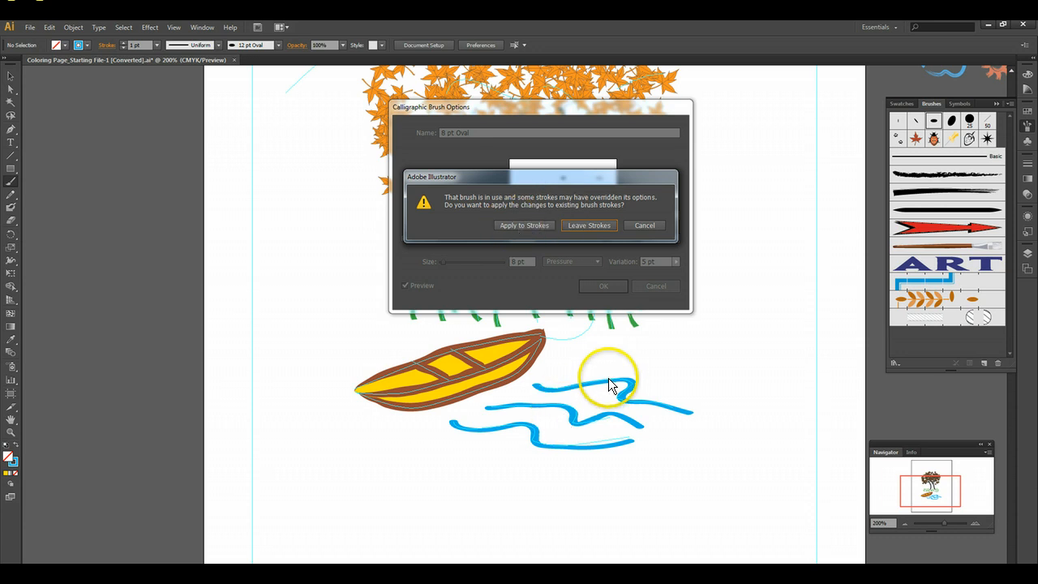
pyautogui.click(509, 226)
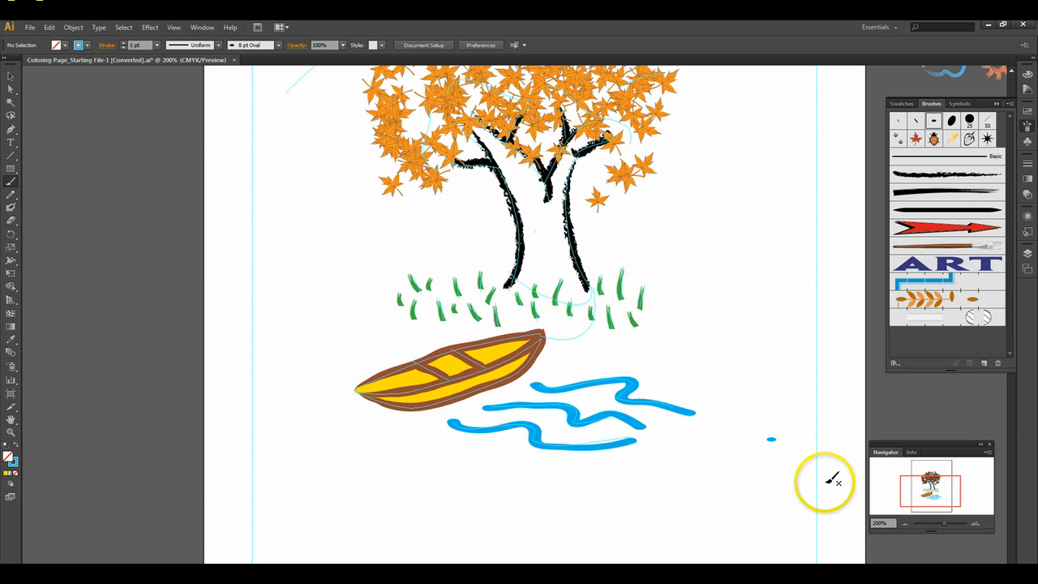
# - Select the Rope pattern brush and set its scale to 50% after trying 20%
pyautogui.click(976, 525)
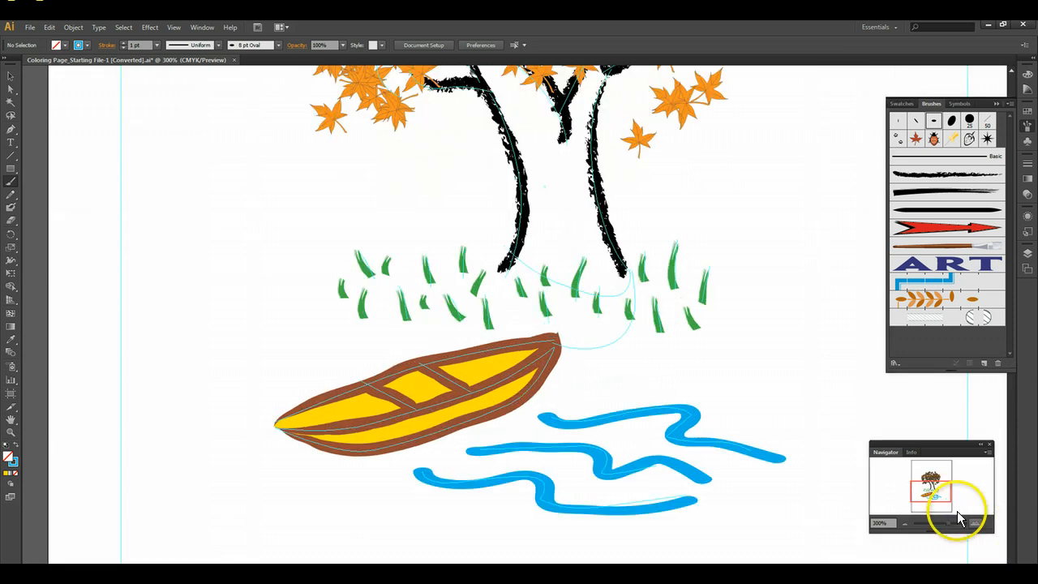
pyautogui.click(975, 524)
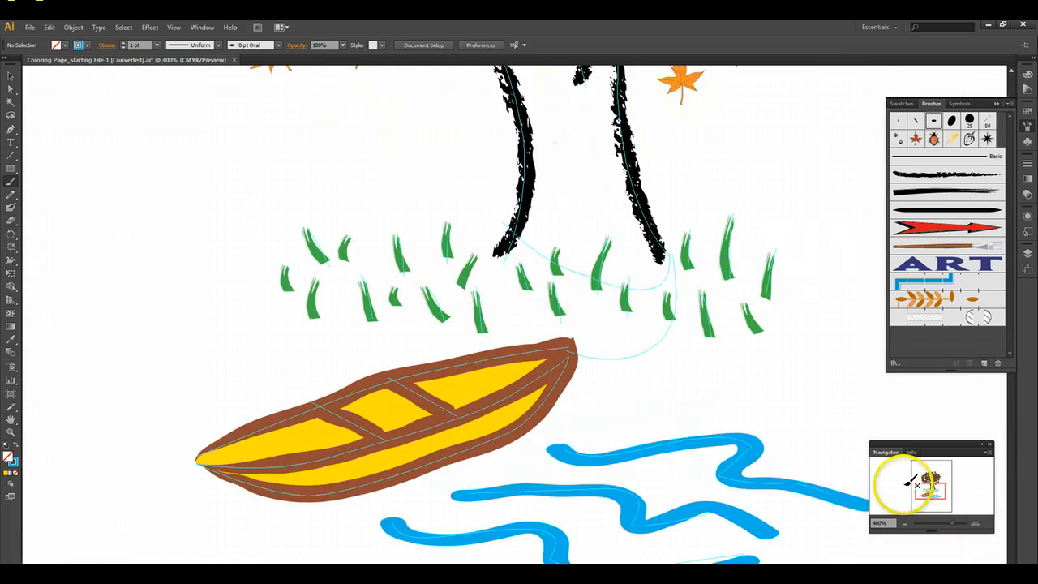
pyautogui.moveTo(920, 482); pyautogui.dragTo(940, 496)
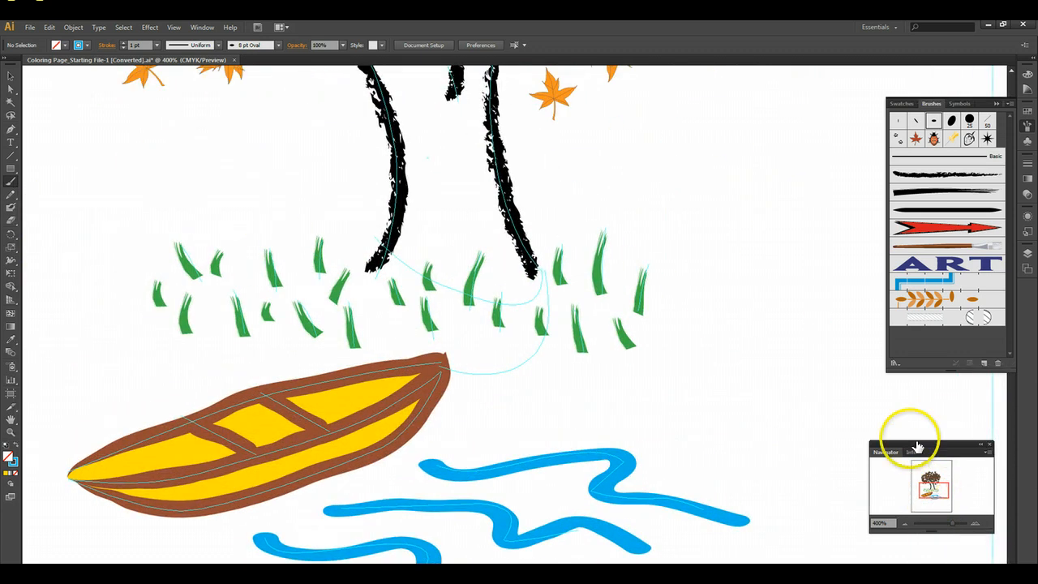
pyautogui.click(922, 323)
pyautogui.doubleClick(925, 323)
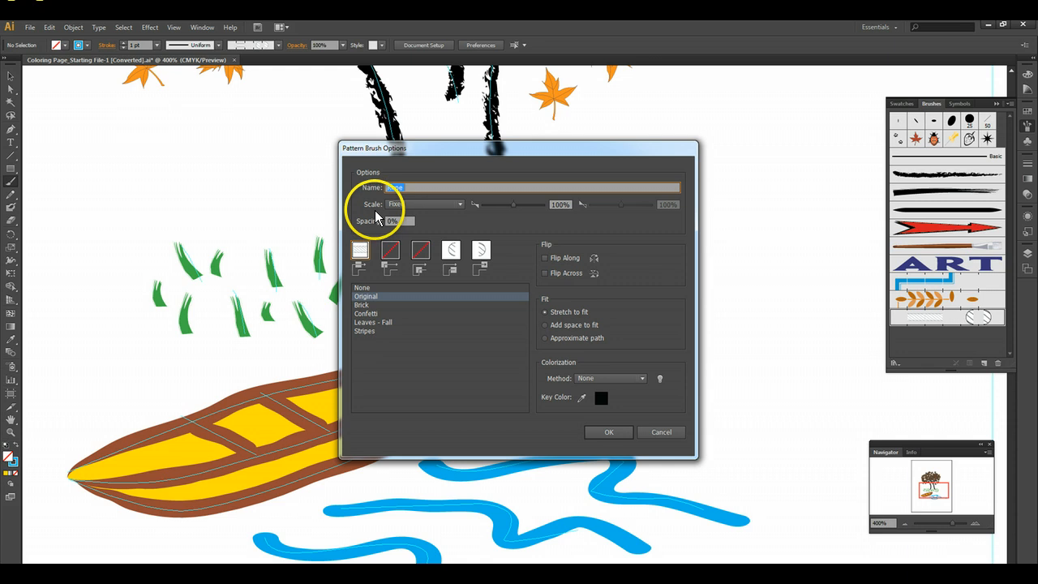
pyautogui.click(563, 207)
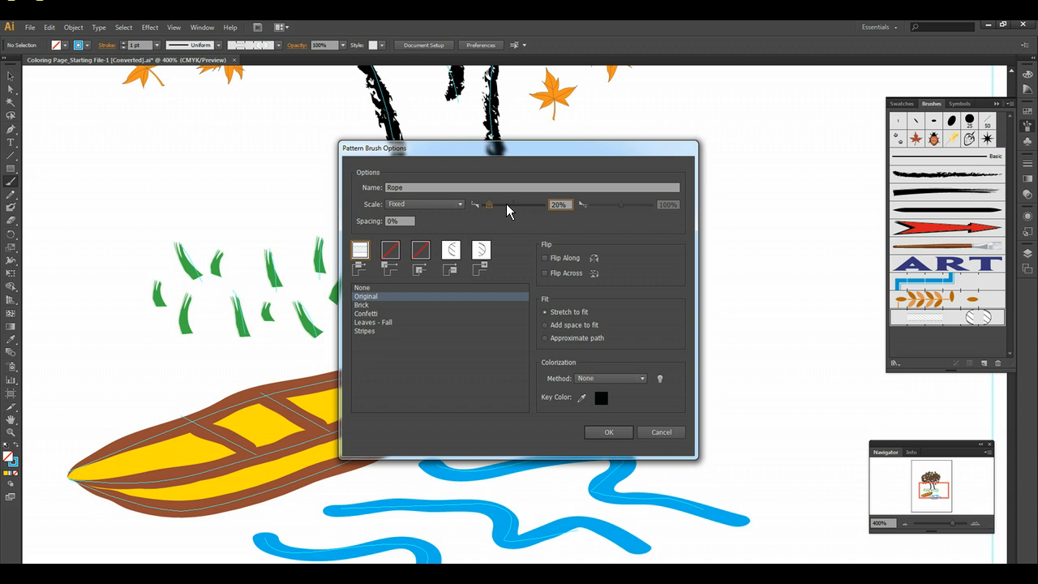
pyautogui.moveTo(465, 154)
pyautogui.mouseDown()
pyautogui.moveTo(652, 193)
pyautogui.moveTo(724, 154)
pyautogui.mouseUp()
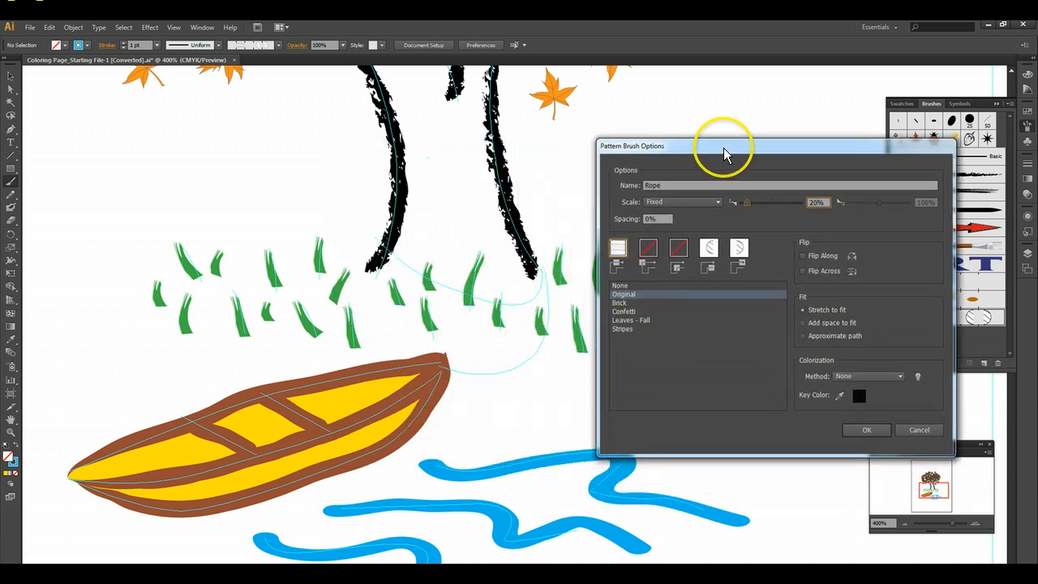
pyautogui.click(818, 205)
pyautogui.click(755, 208)
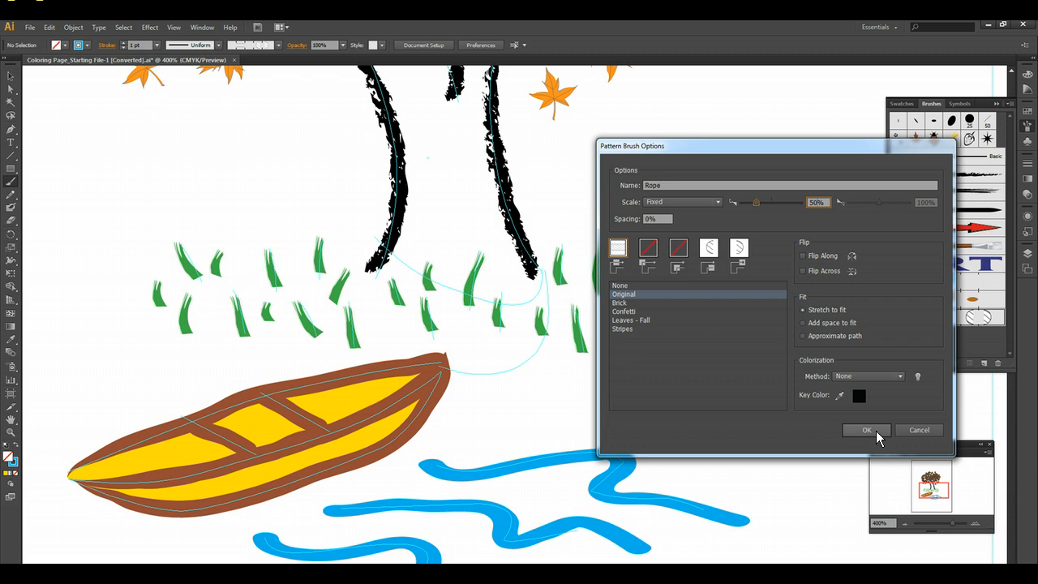
pyautogui.click(867, 430)
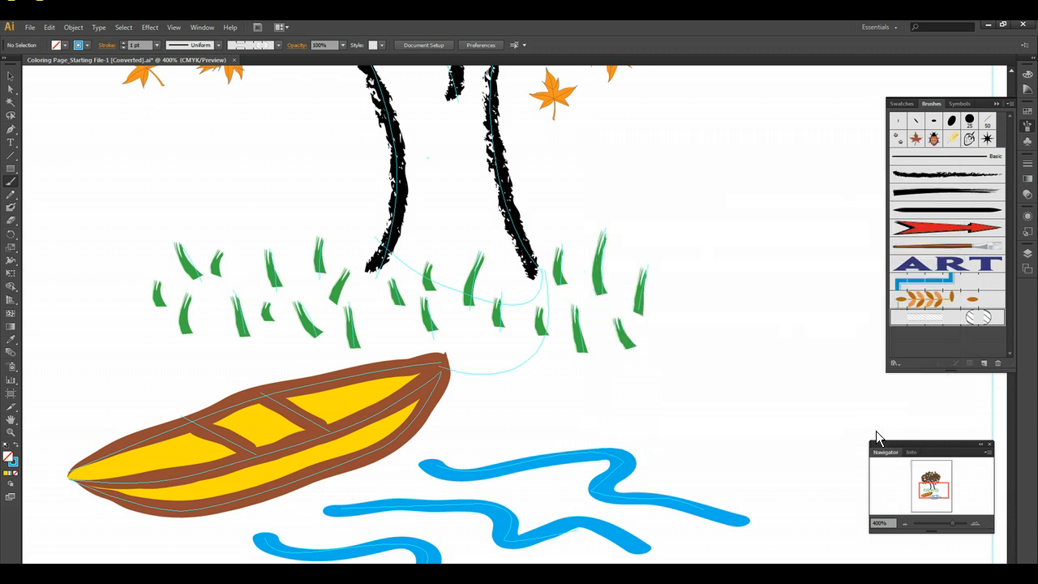
# - Paint the rope over the sketch, around the base of the tree trunk and down to the boat's tip
pyautogui.click(12, 184)
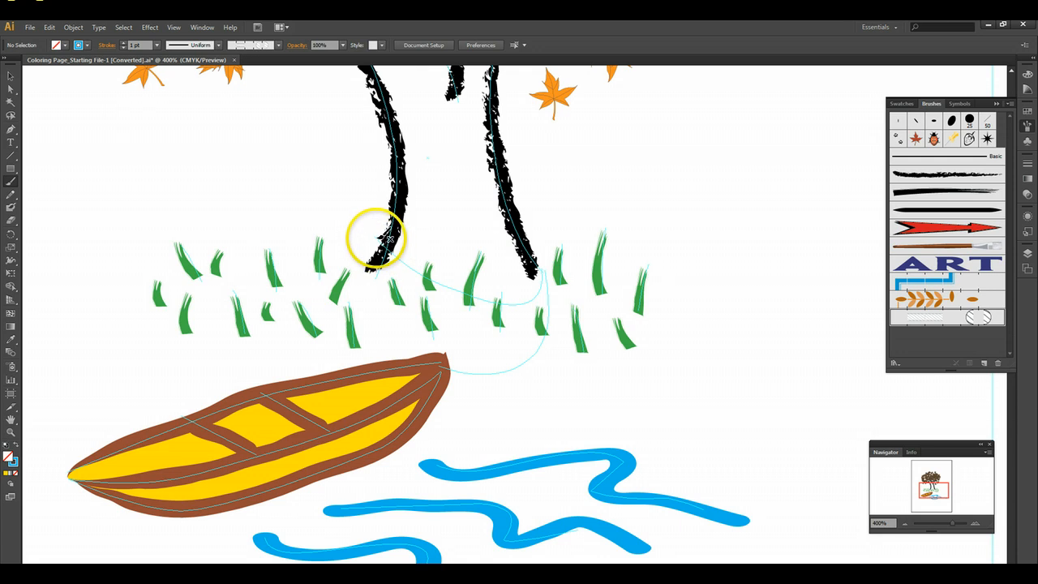
pyautogui.moveTo(385, 248)
pyautogui.mouseDown()
pyautogui.moveTo(445, 290)
pyautogui.moveTo(507, 305)
pyautogui.moveTo(529, 299)
pyautogui.moveTo(545, 258)
pyautogui.mouseUp()
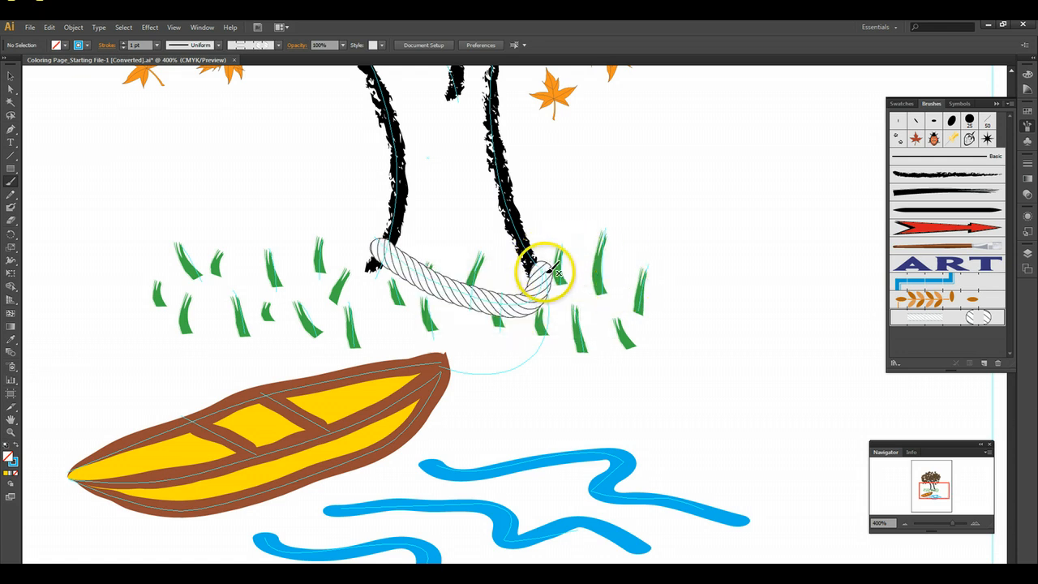
pyautogui.moveTo(553, 289)
pyautogui.mouseDown()
pyautogui.moveTo(527, 365)
pyautogui.moveTo(440, 364)
pyautogui.mouseUp()
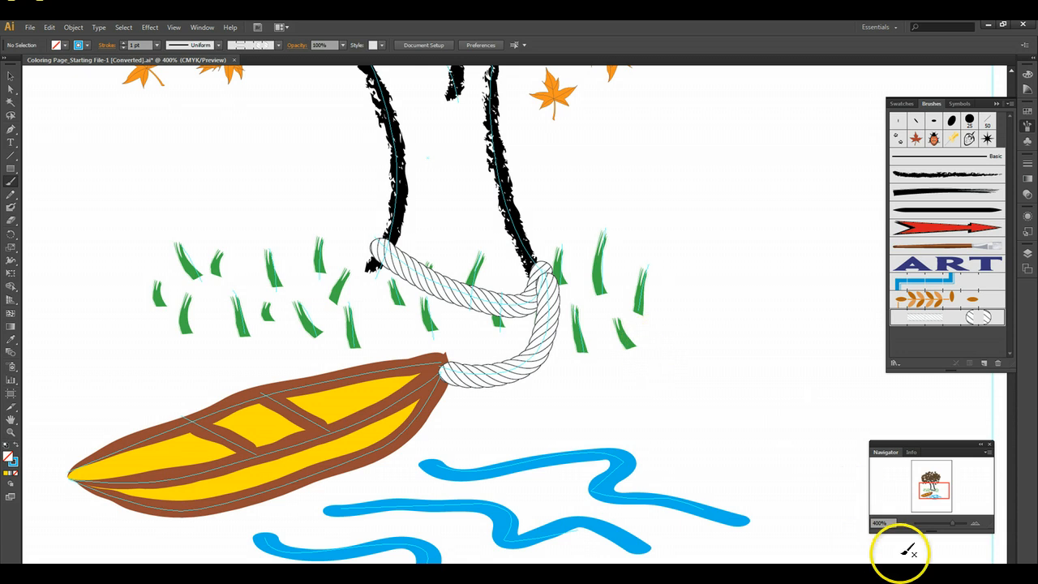
pyautogui.click(906, 524)
pyautogui.click(905, 524)
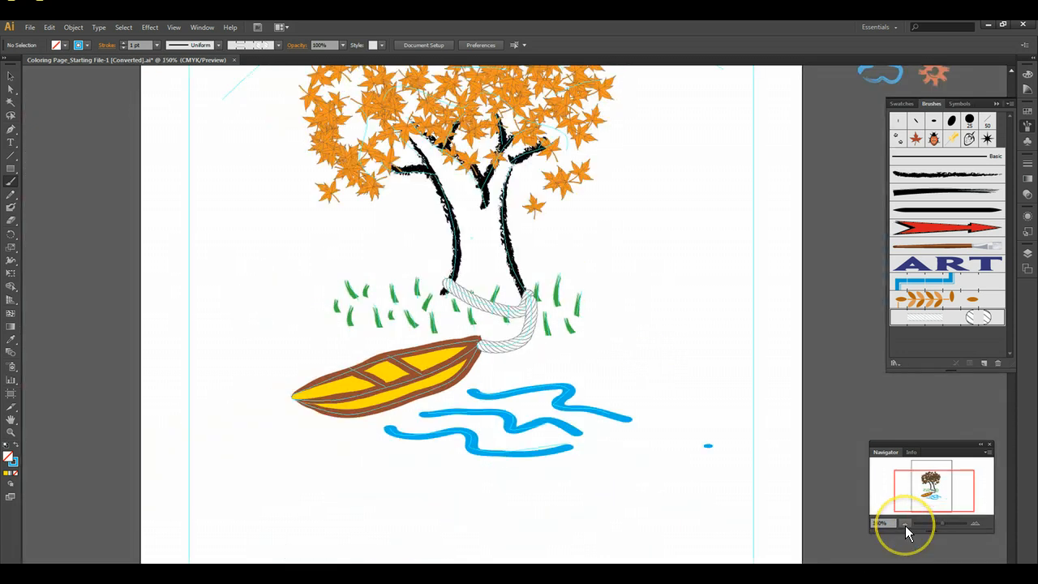
# - Undo the rope strokes painted around the tree trunk and down to the boat
pyautogui.click(906, 524)
pyautogui.moveTo(455, 305); pyautogui.dragTo(505, 297)
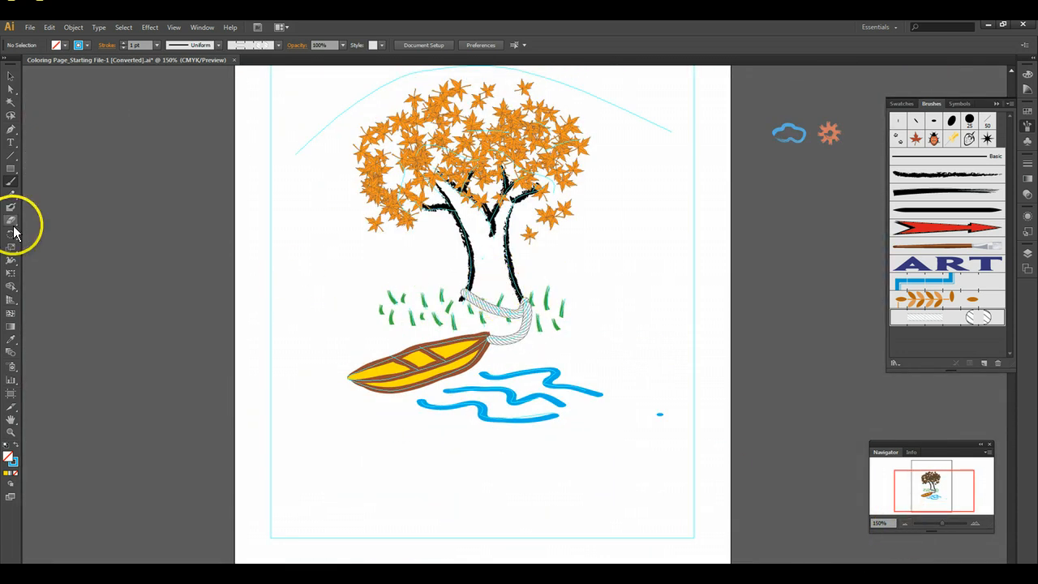
pyautogui.click(50, 26)
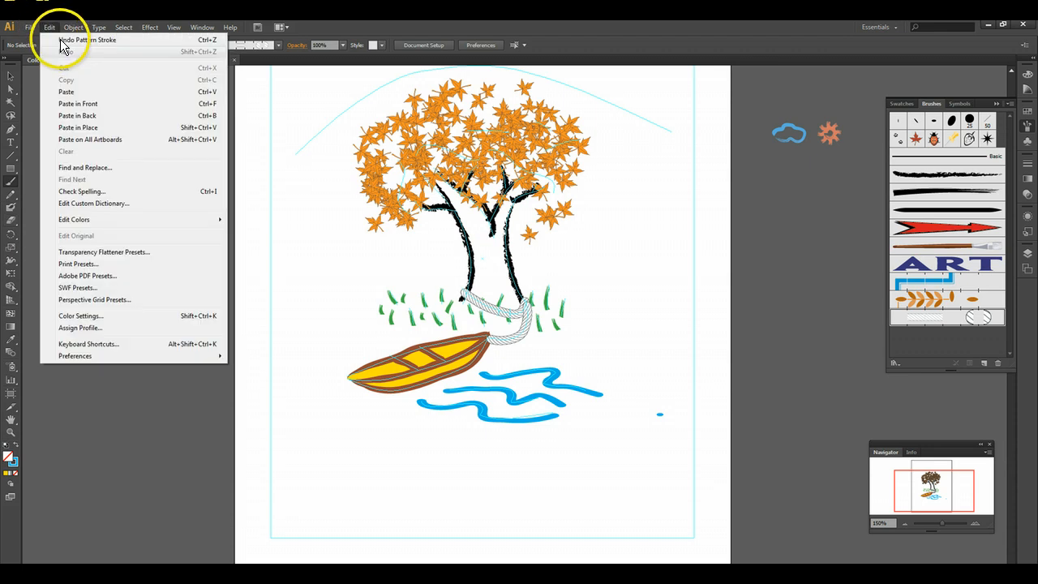
pyautogui.click(53, 37)
pyautogui.click(50, 27)
pyautogui.click(53, 37)
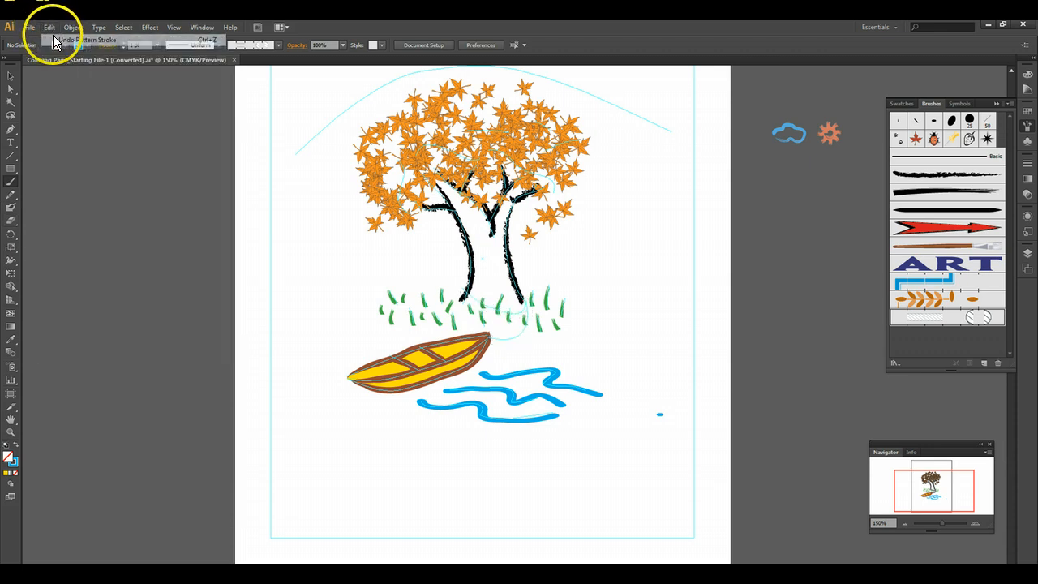
# - Set the Rope pattern brush's scale to 20% and repaint the rope from the trunk base to the boat's tip
pyautogui.doubleClick(922, 322)
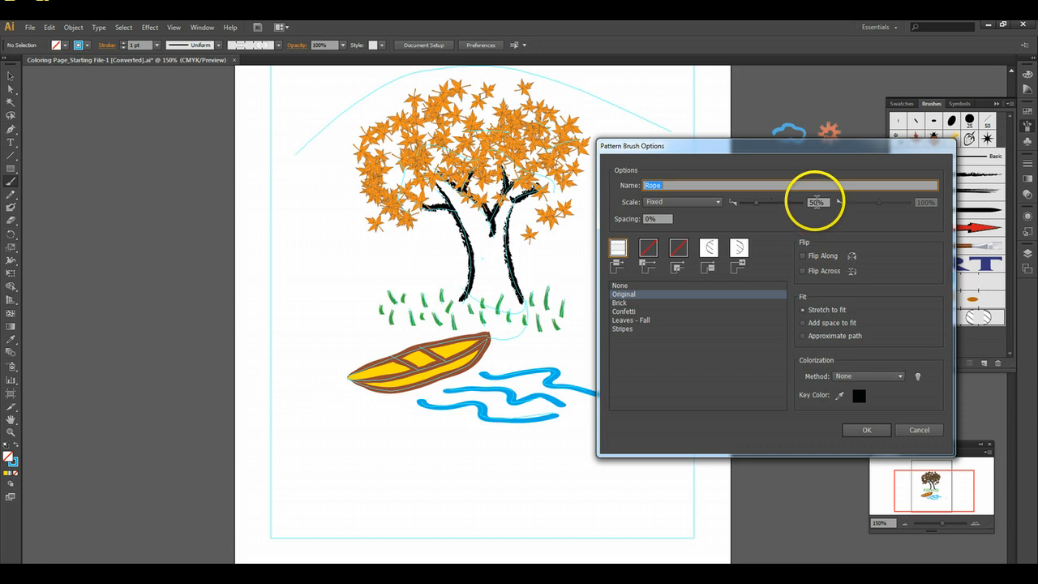
pyautogui.moveTo(817, 200); pyautogui.dragTo(789, 191)
pyautogui.write('20')
pyautogui.click(873, 380)
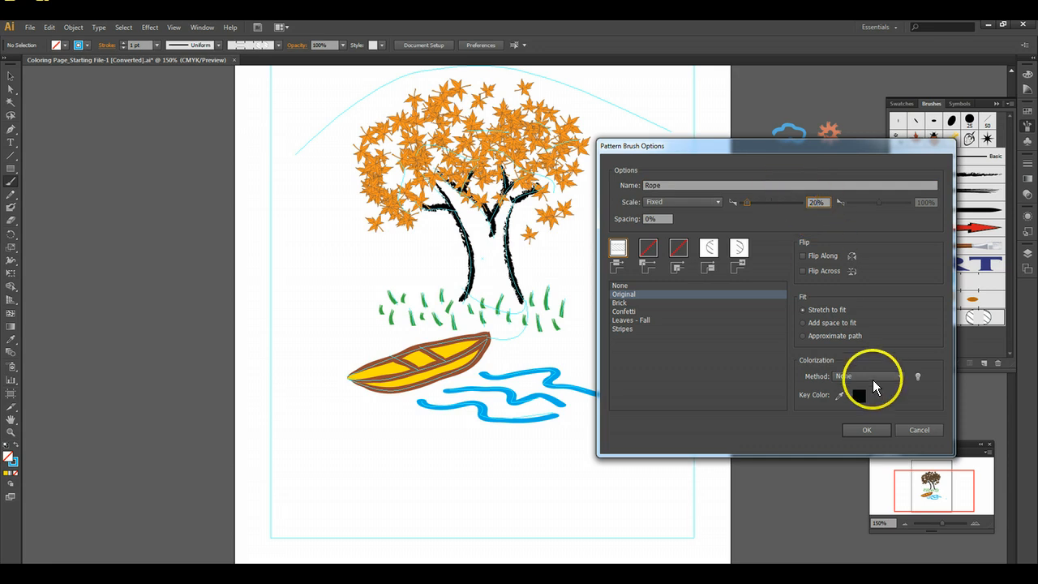
pyautogui.click(872, 429)
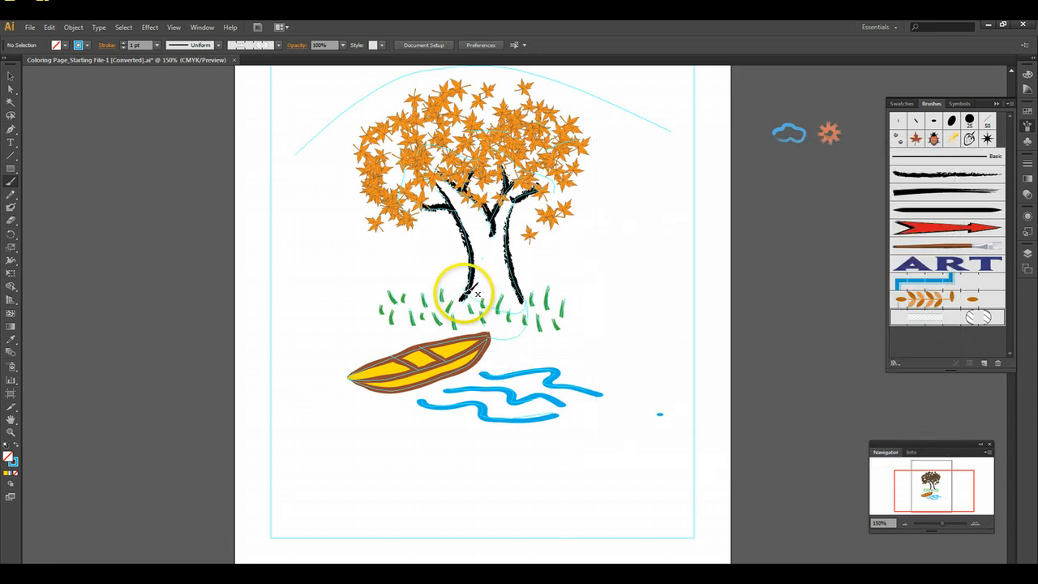
pyautogui.moveTo(477, 300)
pyautogui.mouseDown()
pyautogui.moveTo(506, 314)
pyautogui.moveTo(530, 295)
pyautogui.moveTo(525, 319)
pyautogui.moveTo(500, 342)
pyautogui.moveTo(490, 335)
pyautogui.mouseUp()
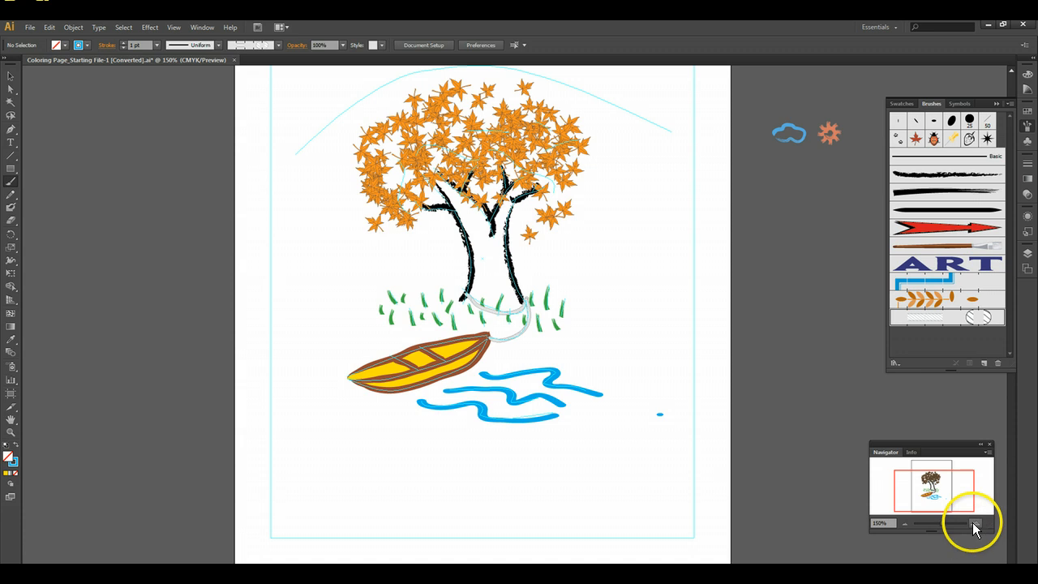
# - Select the two grass blades behind the rope between the trunk lines and bring them to the front
pyautogui.click(973, 523)
pyautogui.click(974, 523)
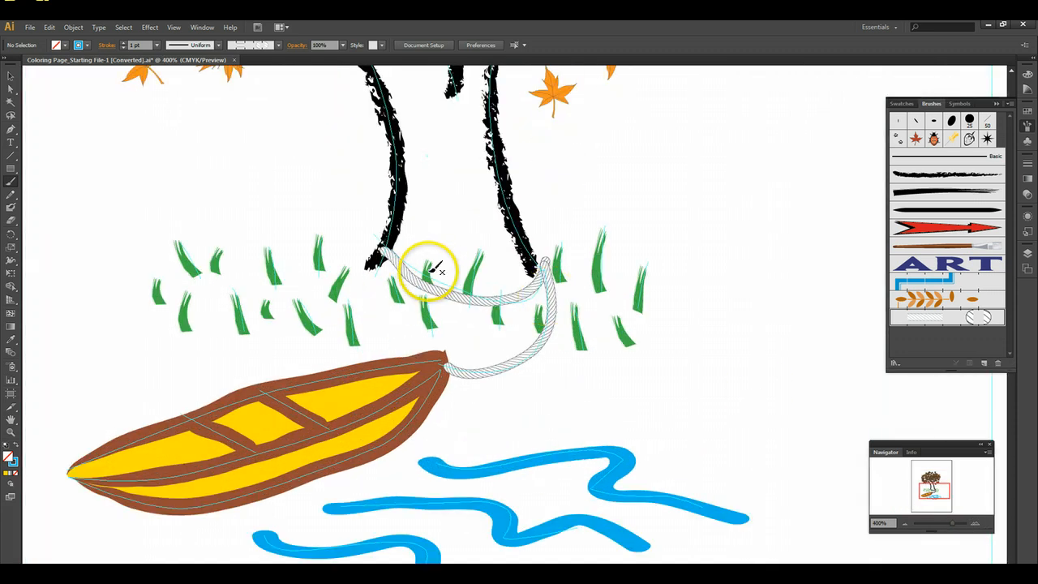
pyautogui.click(11, 76)
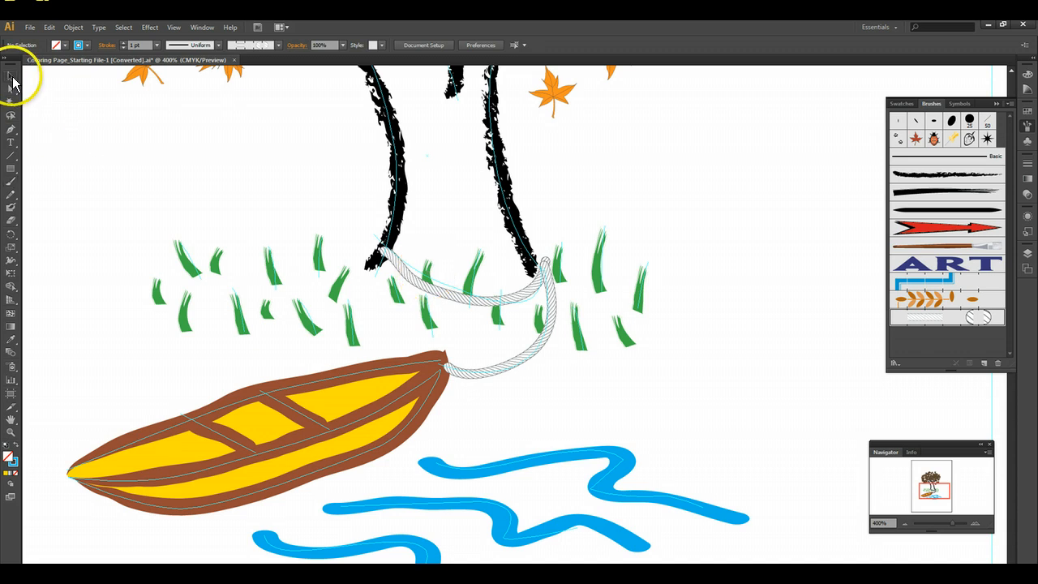
pyautogui.click(473, 284)
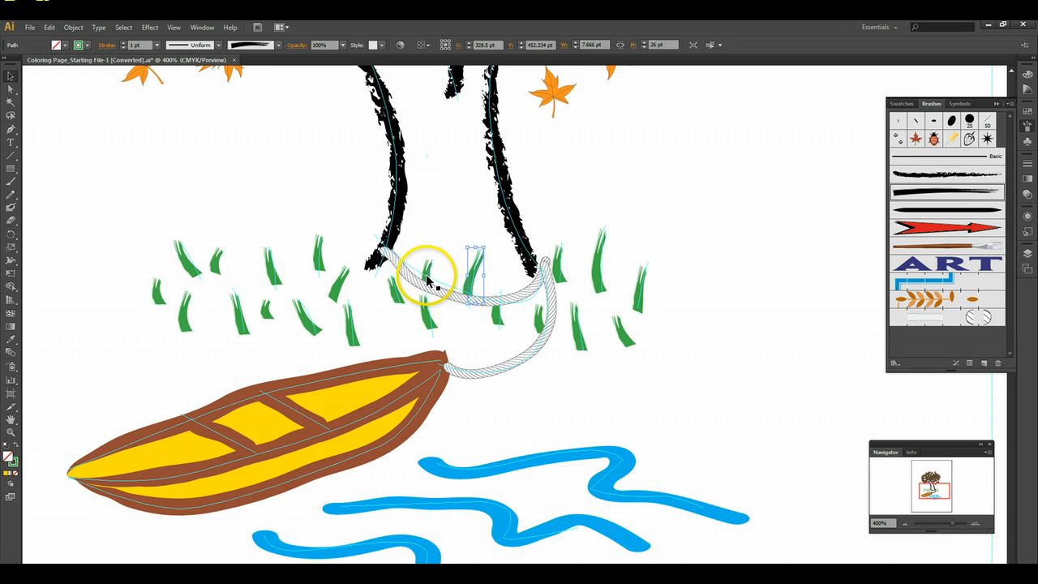
pyautogui.moveTo(430, 271); pyautogui.dragTo(490, 331)
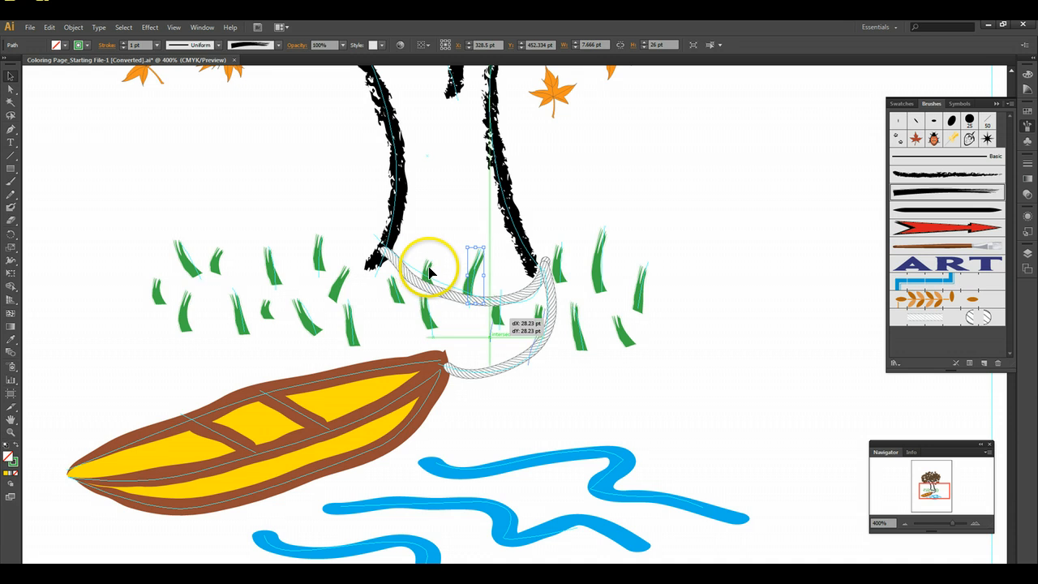
pyautogui.moveTo(430, 269); pyautogui.dragTo(489, 332)
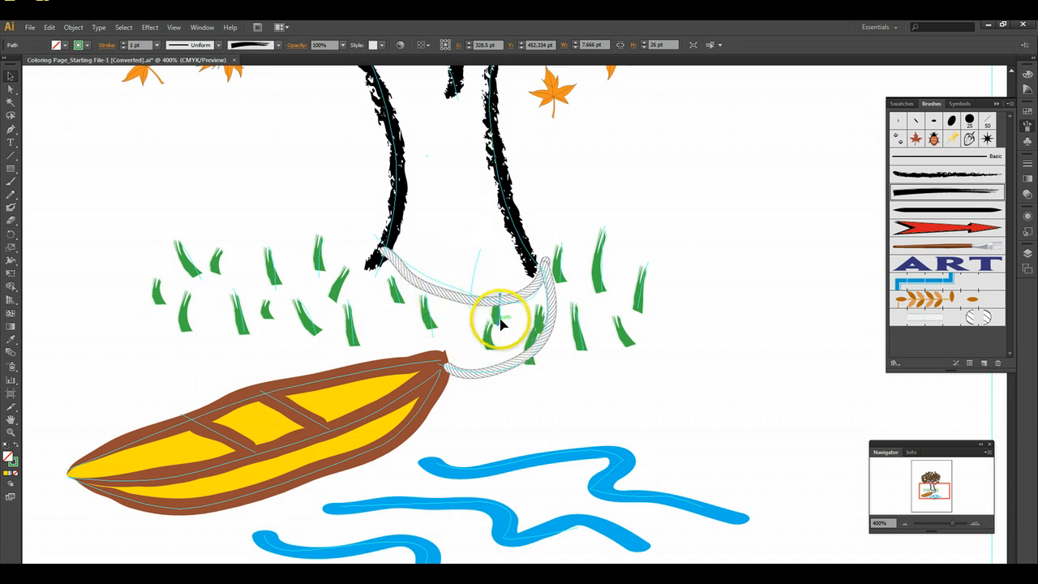
pyautogui.click(50, 27)
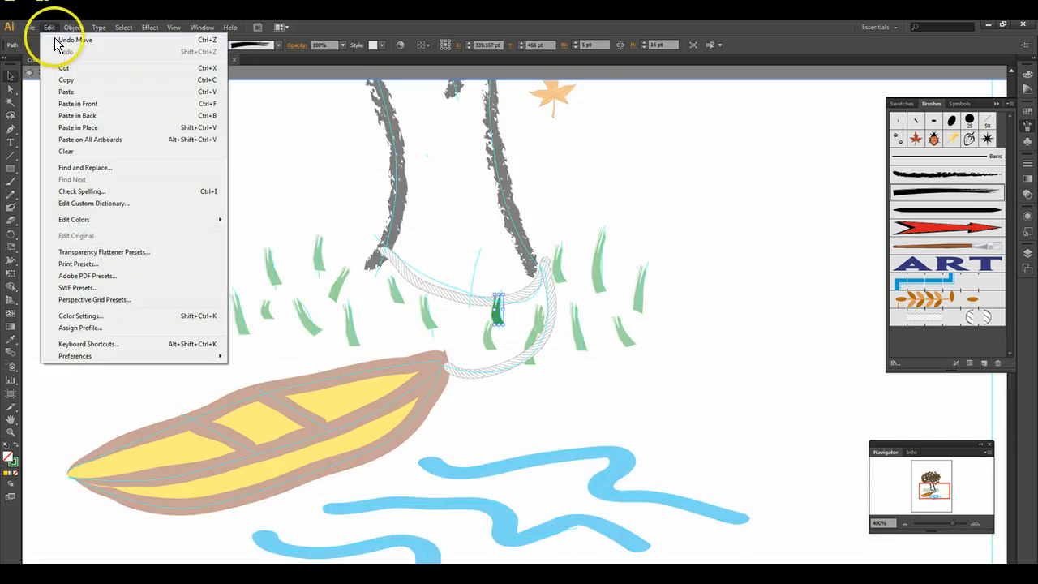
pyautogui.click(57, 39)
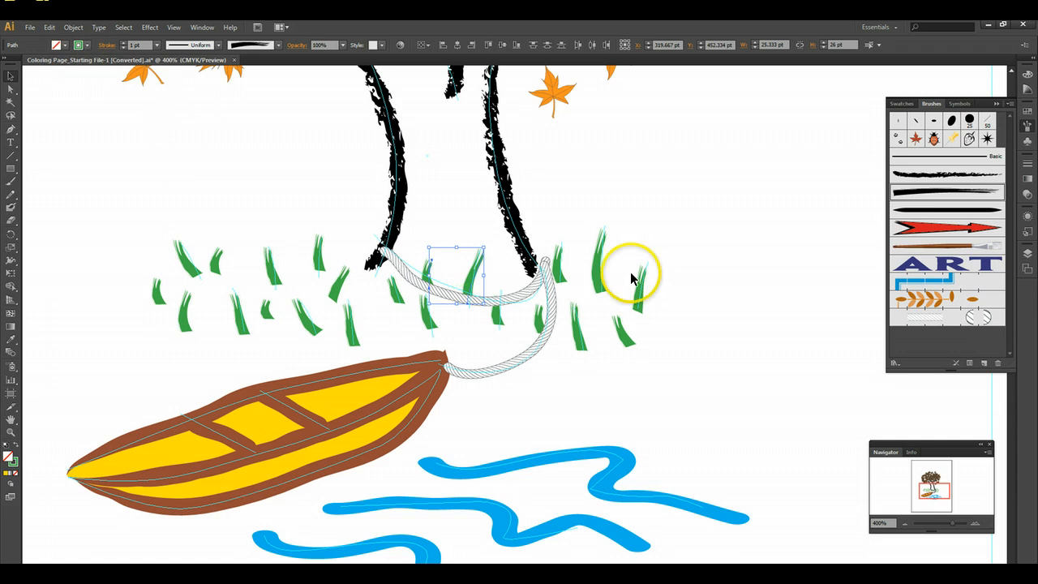
pyautogui.click(79, 31)
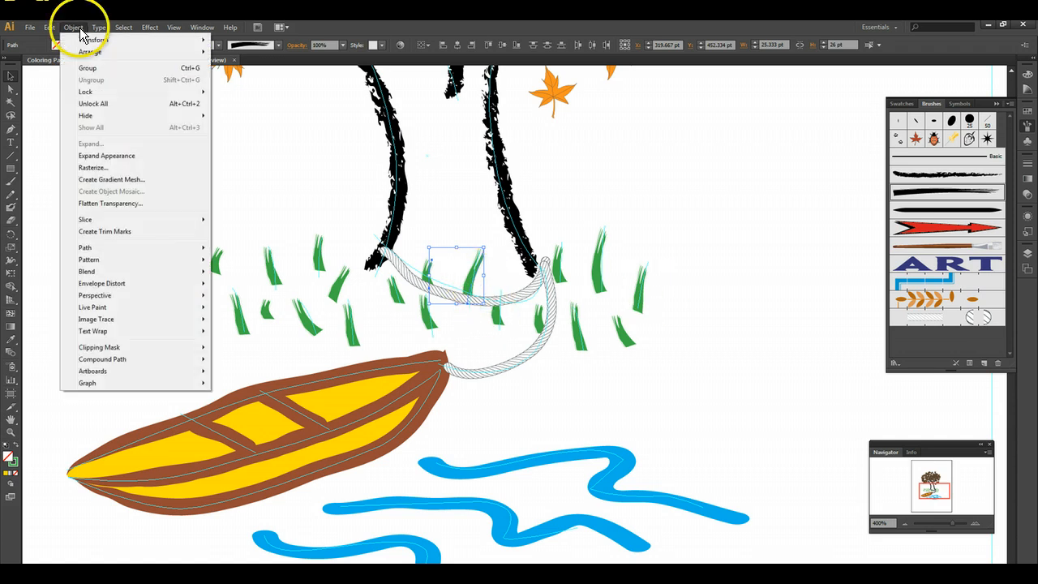
pyautogui.moveTo(122, 51)
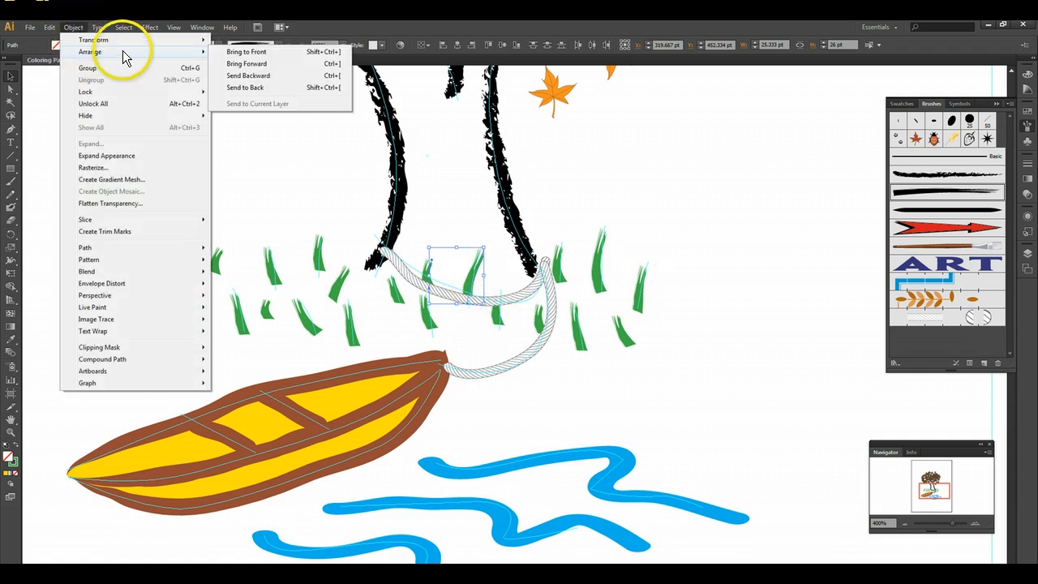
pyautogui.click(232, 51)
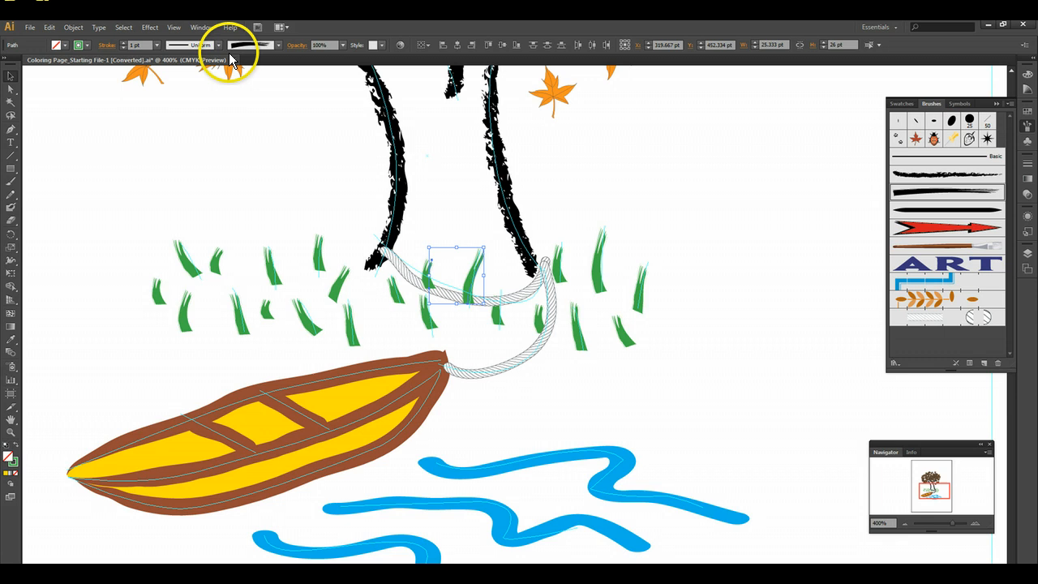
# - Bring the short grass blade just below the rope's loop to the front
pyautogui.click(498, 318)
pyautogui.click(73, 27)
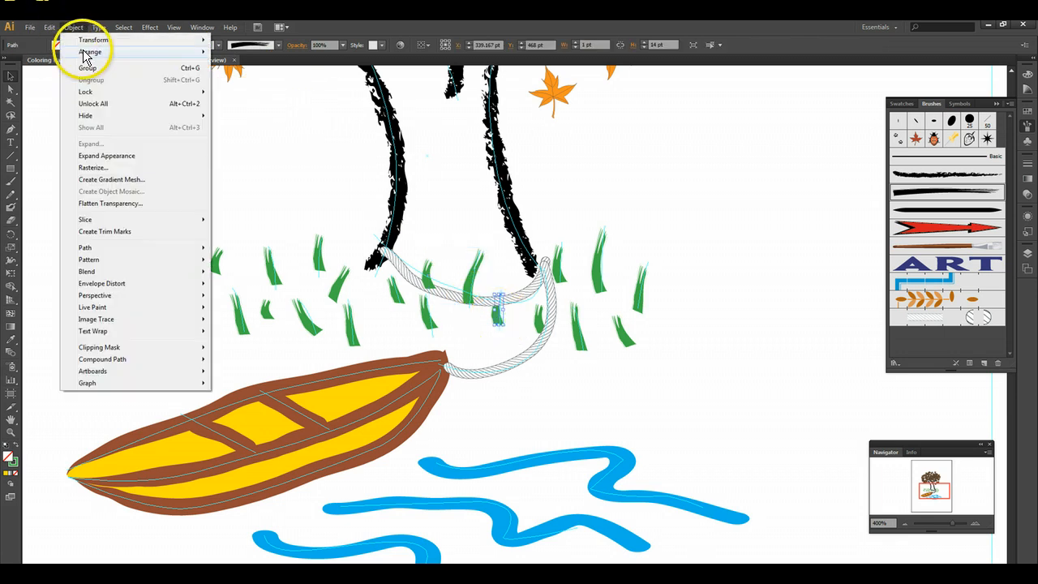
pyautogui.moveTo(87, 52)
pyautogui.click(245, 52)
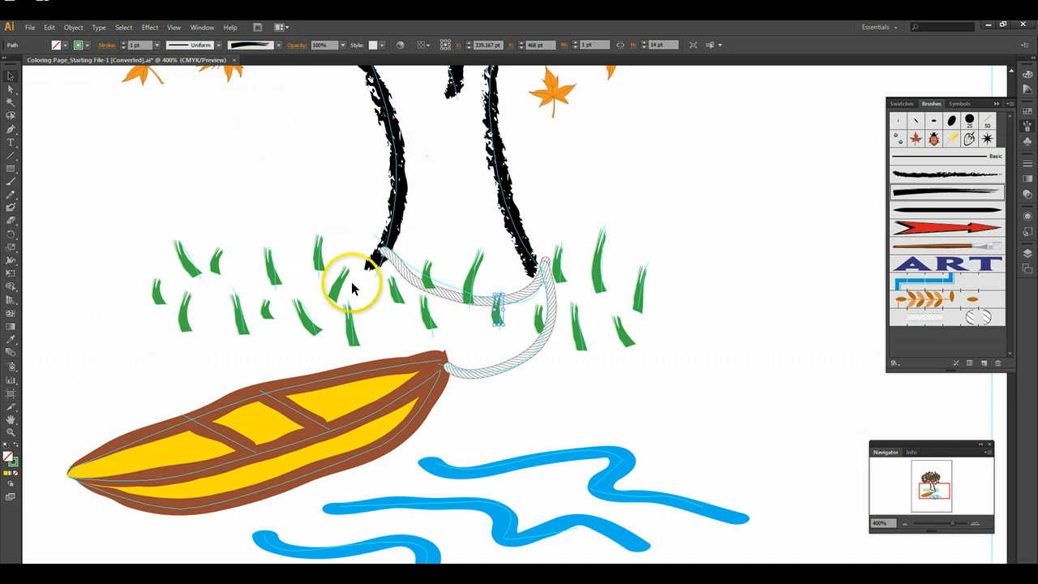
# - Review the Arrange stacking options for the small grass blade on the rope near the left trunk line
pyautogui.click(811, 311)
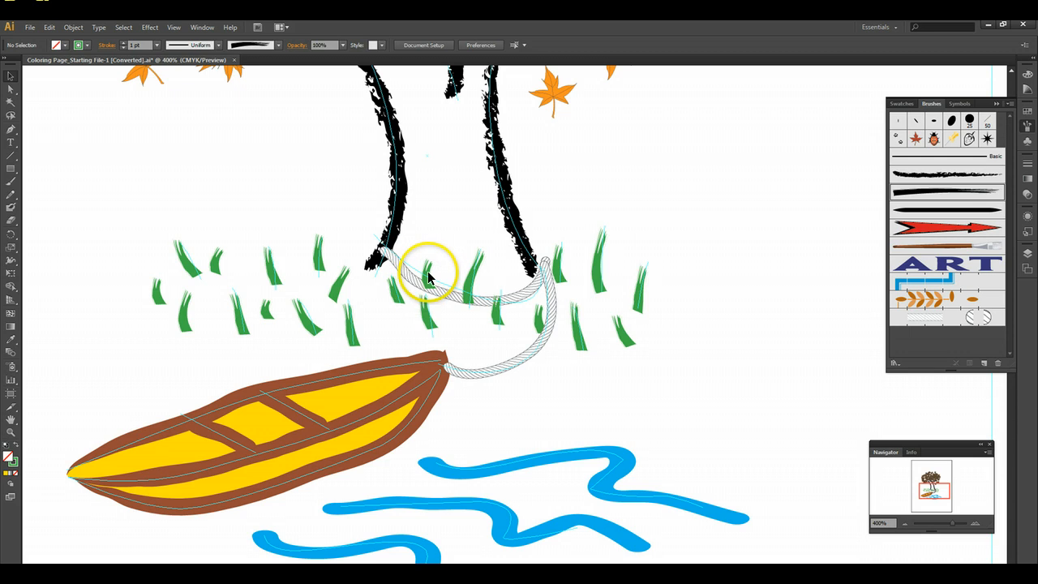
pyautogui.moveTo(430, 279); pyautogui.dragTo(428, 280)
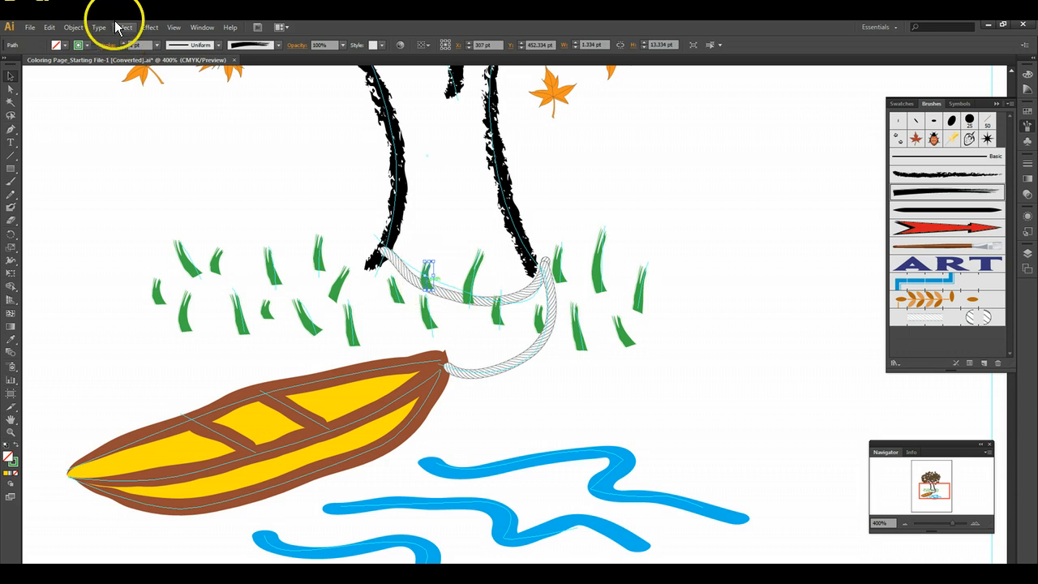
pyautogui.click(74, 27)
pyautogui.moveTo(134, 53)
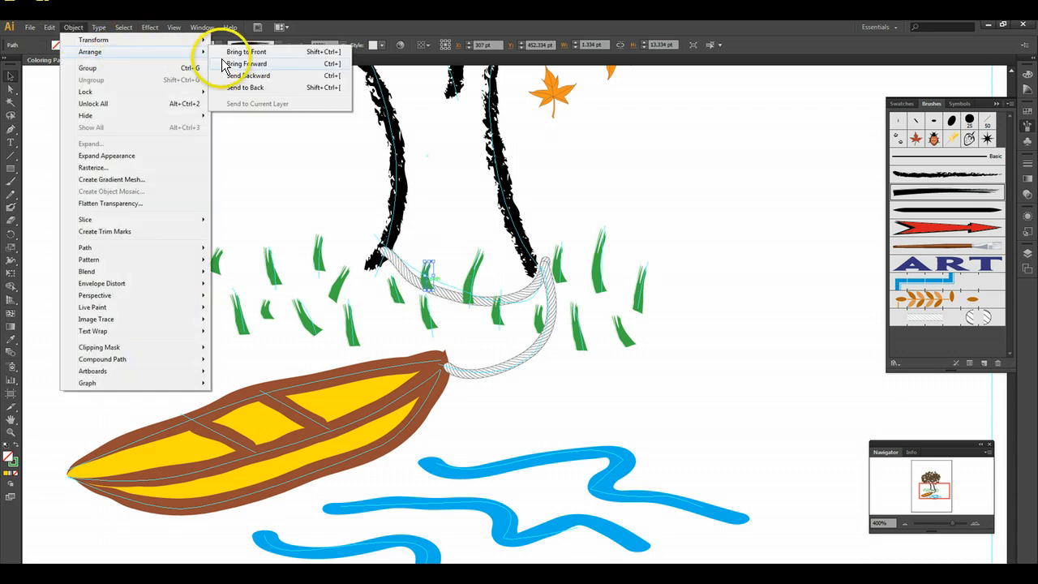
pyautogui.click(730, 185)
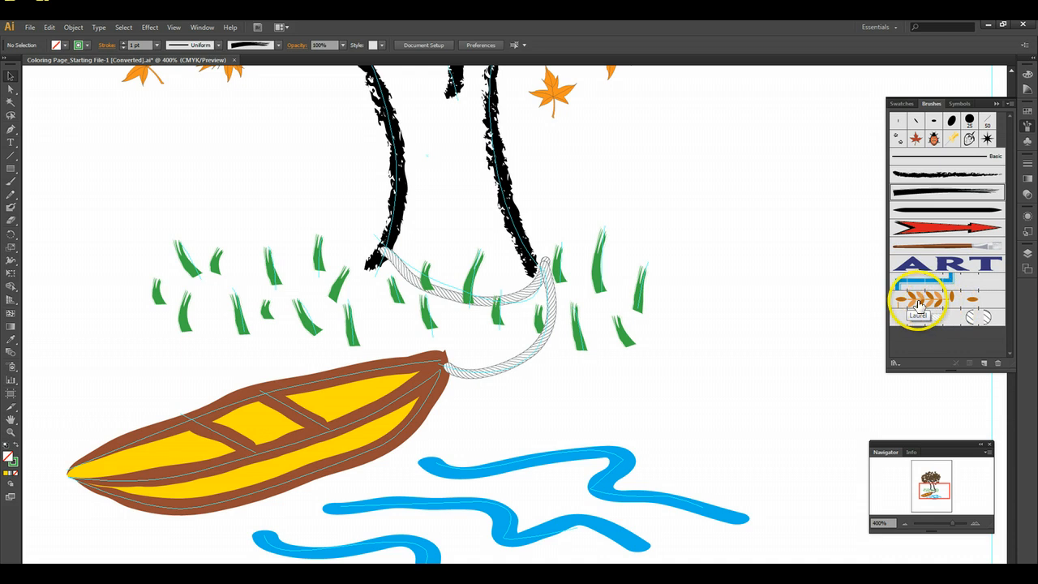
# - Unlock all locked objects in the document and clear the selection
pyautogui.click(905, 524)
pyautogui.click(904, 523)
pyautogui.click(903, 523)
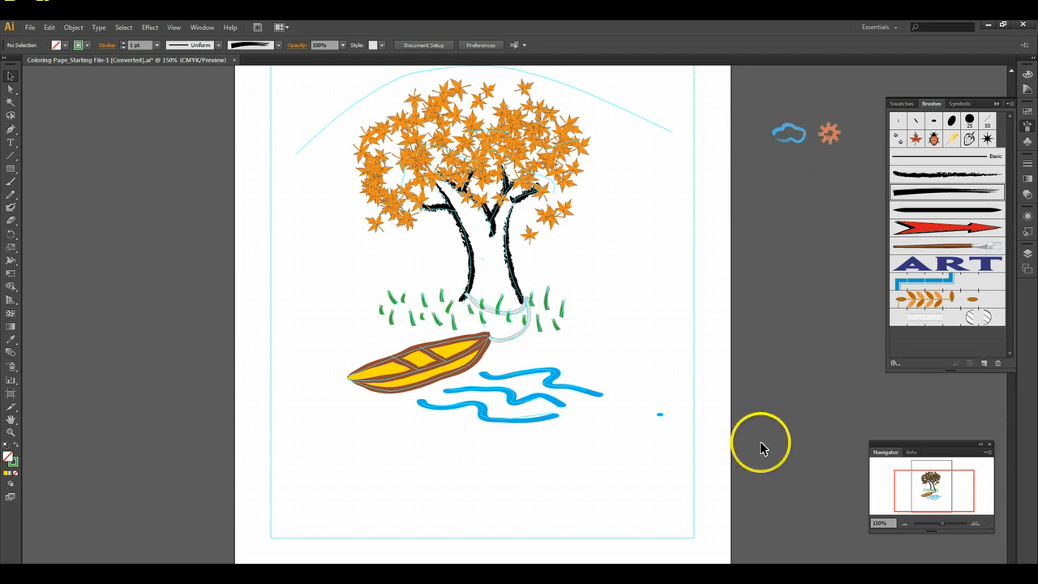
pyautogui.click(75, 28)
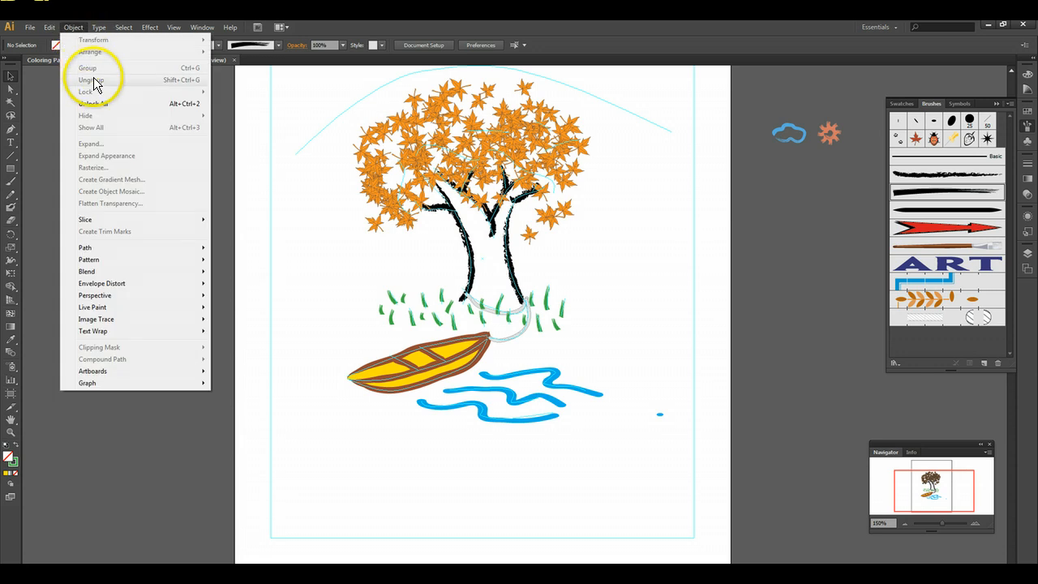
pyautogui.click(98, 103)
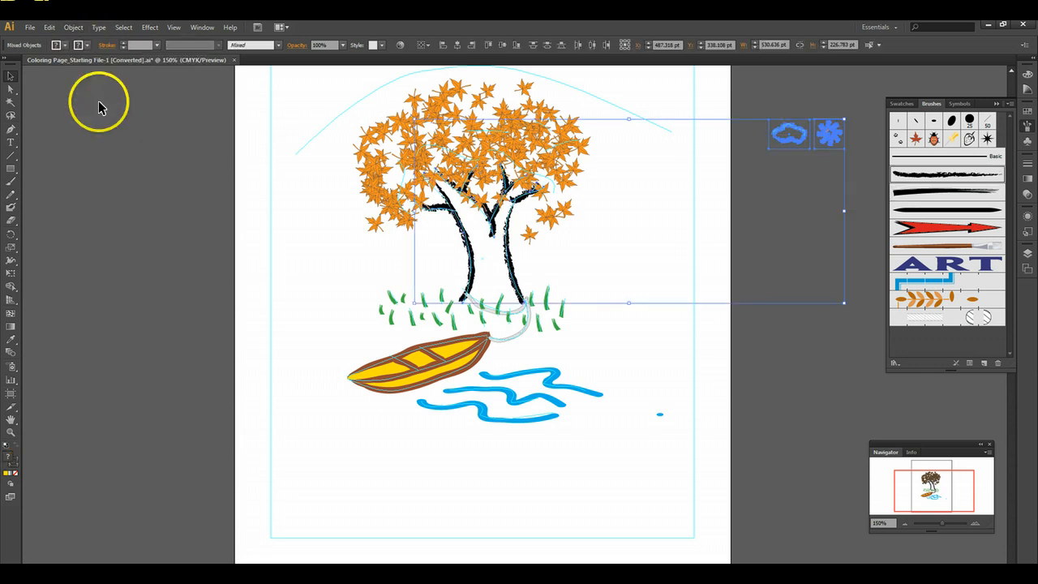
pyautogui.click(185, 167)
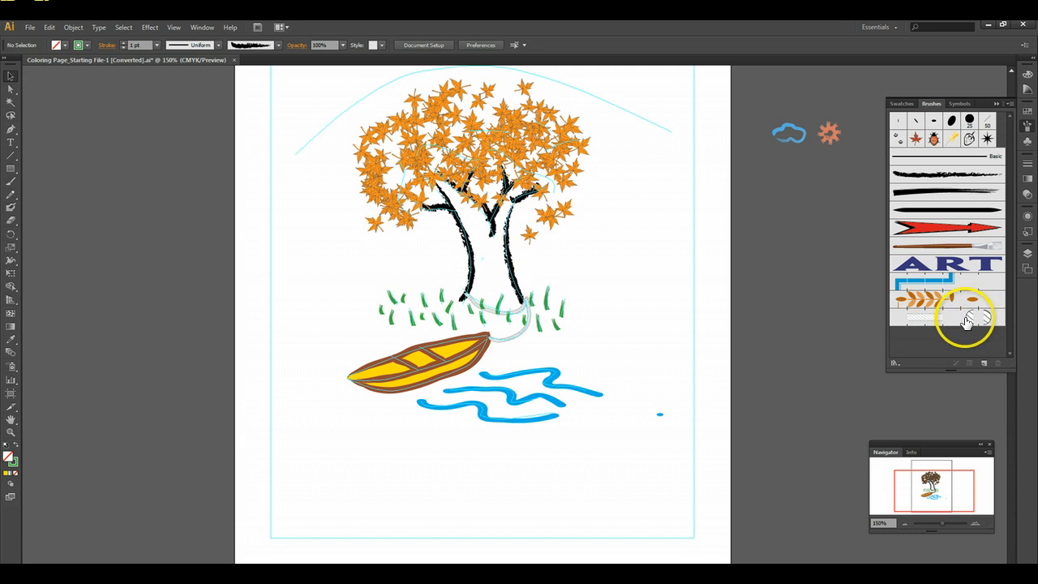
# - Add the blue cloud and the orange sun shape beside the artboard to the swatches as pattern swatches
pyautogui.click(902, 104)
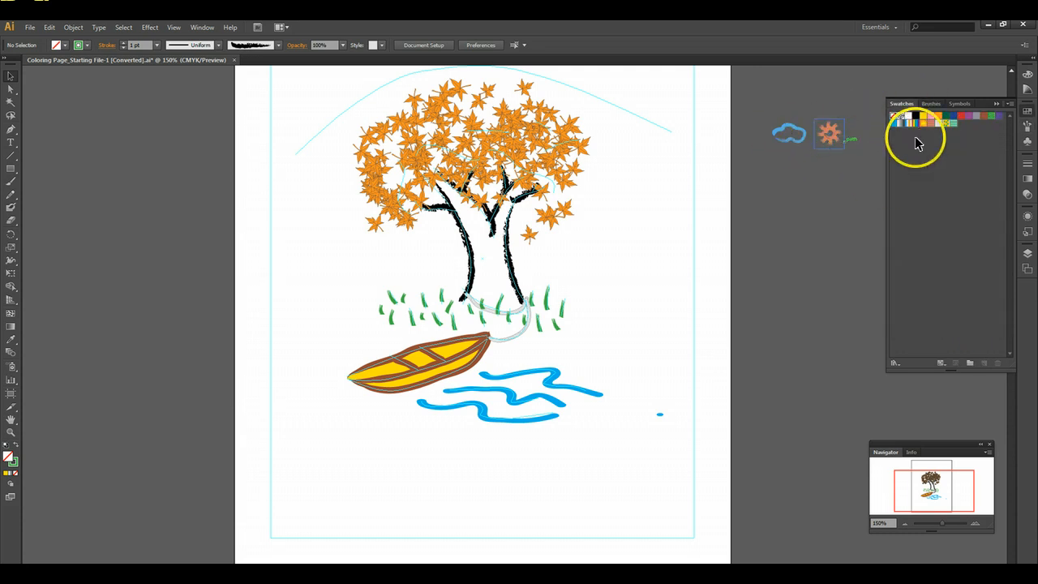
pyautogui.click(930, 104)
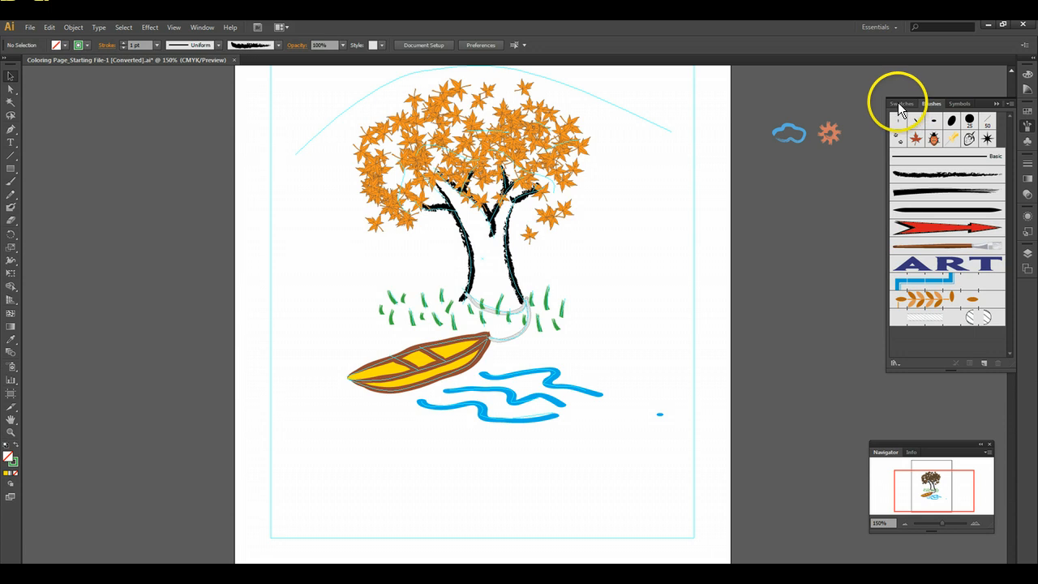
pyautogui.click(901, 104)
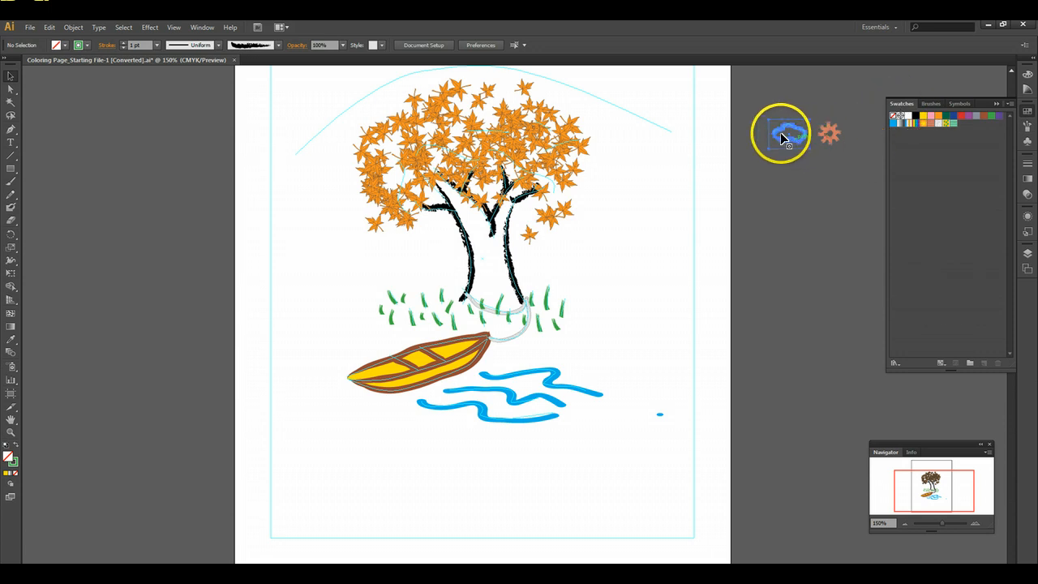
pyautogui.moveTo(781, 133); pyautogui.dragTo(961, 158)
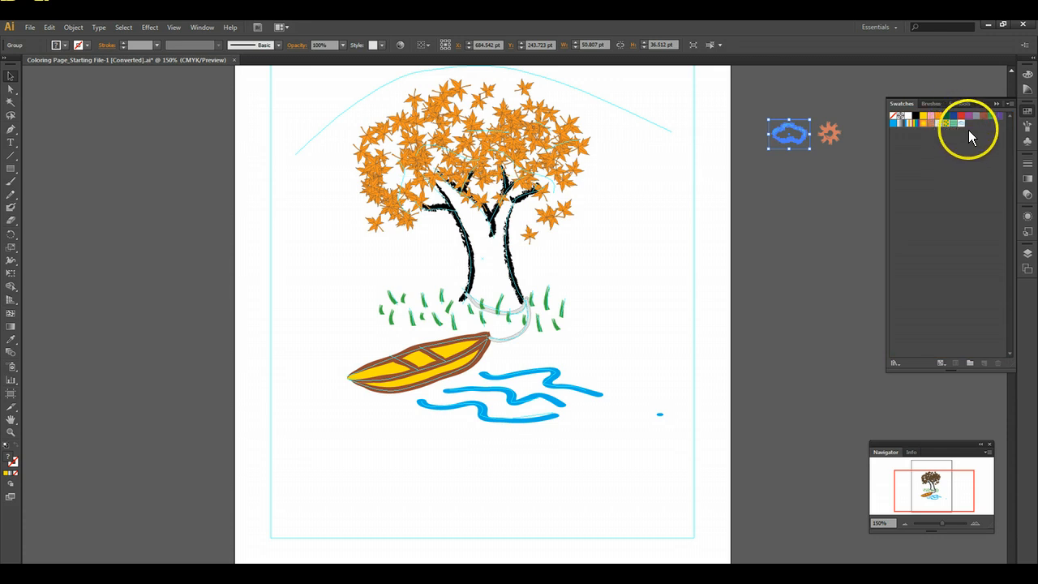
pyautogui.moveTo(961, 123); pyautogui.dragTo(961, 177)
pyautogui.click(827, 136)
pyautogui.click(827, 174)
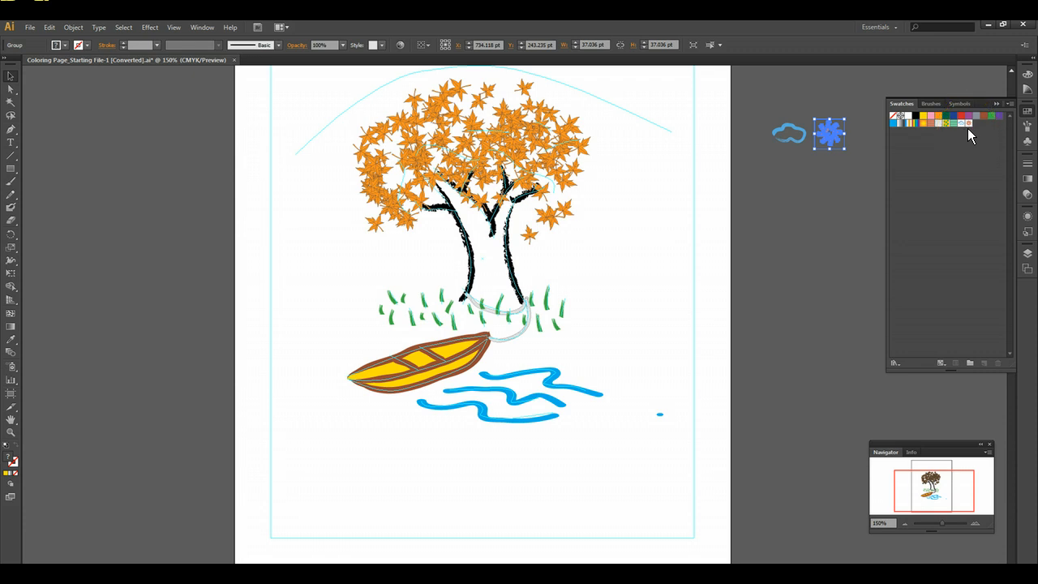
# - Start a new brush of the Pattern Brush type
pyautogui.click(932, 104)
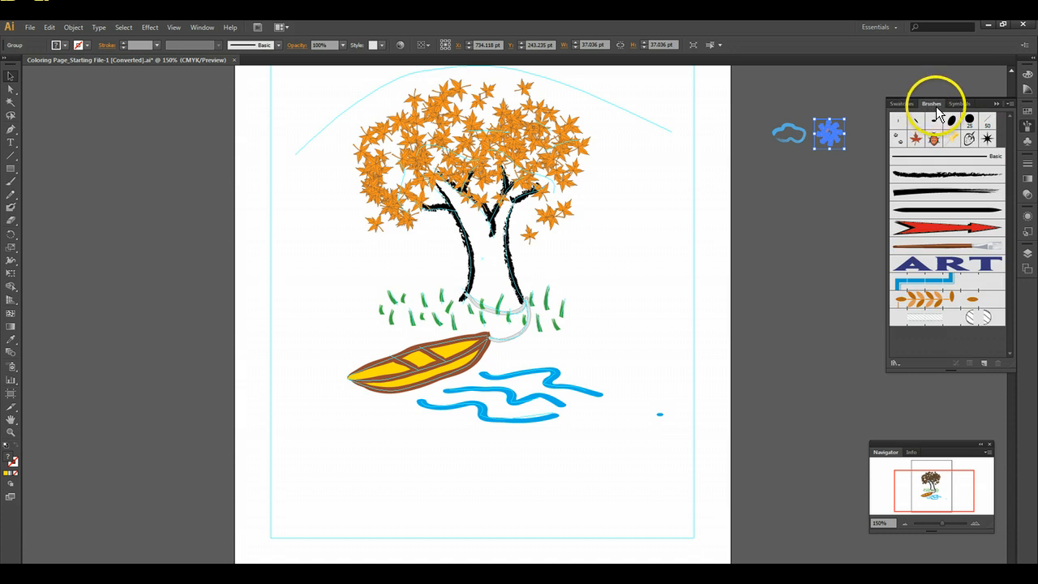
pyautogui.click(984, 363)
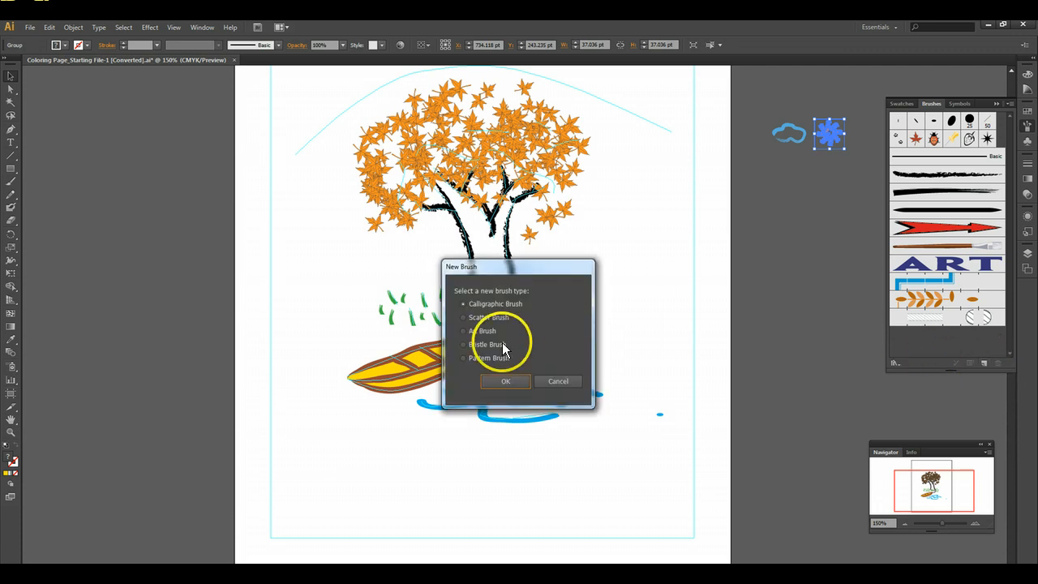
pyautogui.click(504, 385)
pyautogui.moveTo(727, 153)
pyautogui.mouseDown()
pyautogui.moveTo(499, 139)
pyautogui.moveTo(438, 148)
pyautogui.mouseUp()
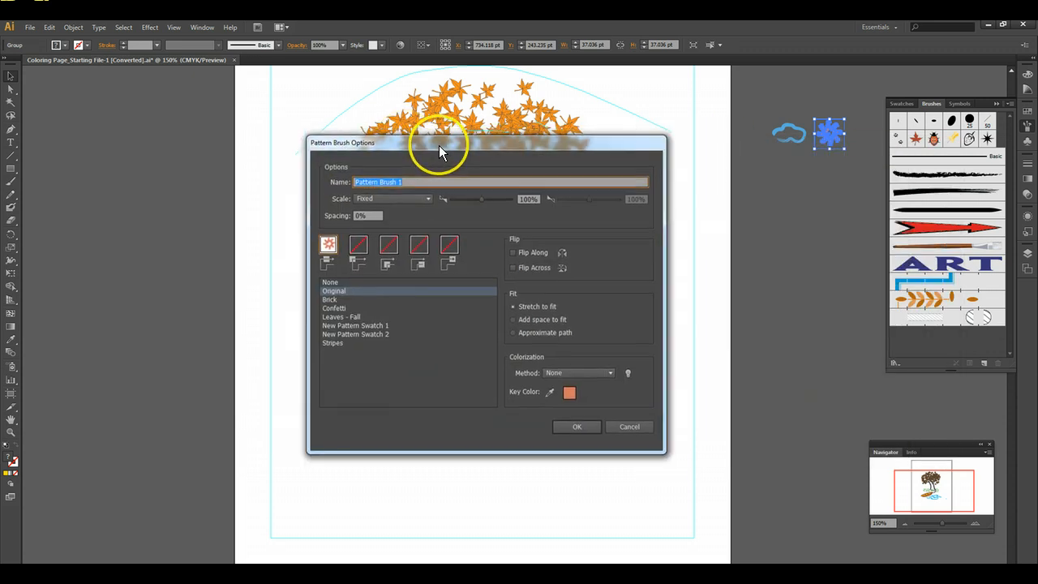
# - Compare New Pattern Swatch 1 and New Pattern Swatch 2 as the side tile, and review the corner, start and end tile slots
pyautogui.click(346, 326)
pyautogui.click(348, 334)
pyautogui.click(351, 325)
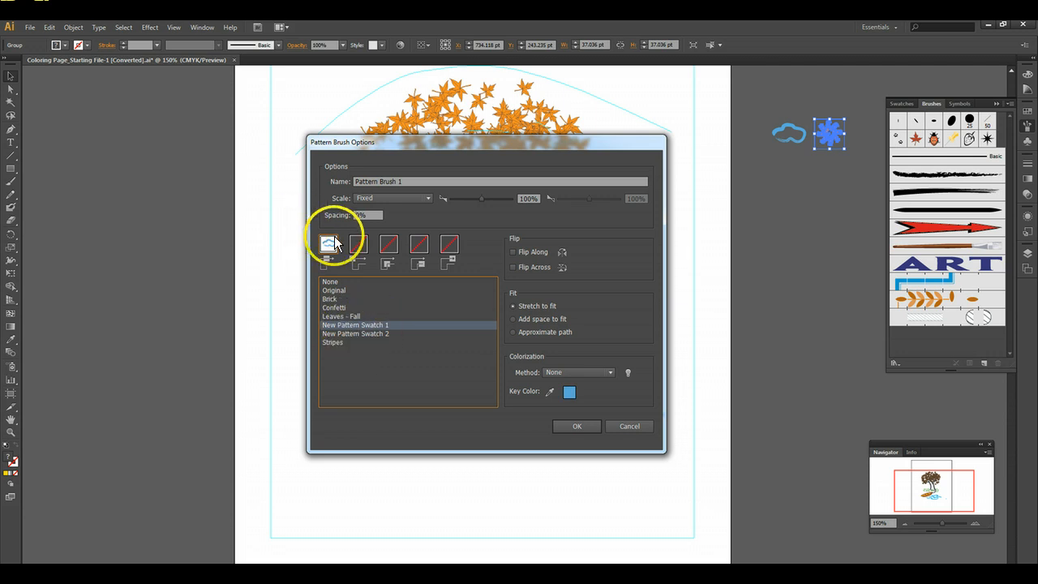
pyautogui.click(349, 334)
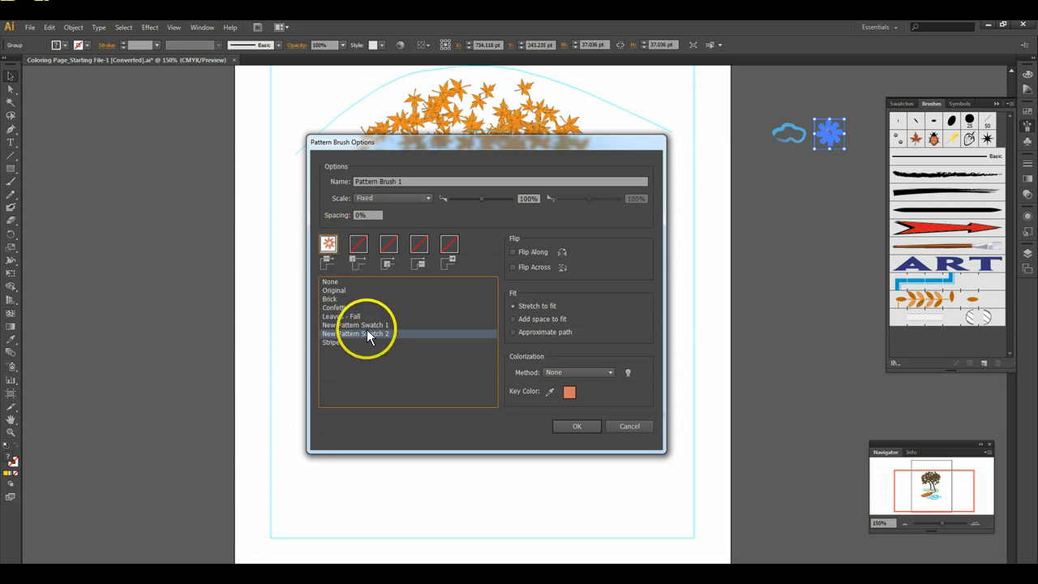
pyautogui.click(367, 324)
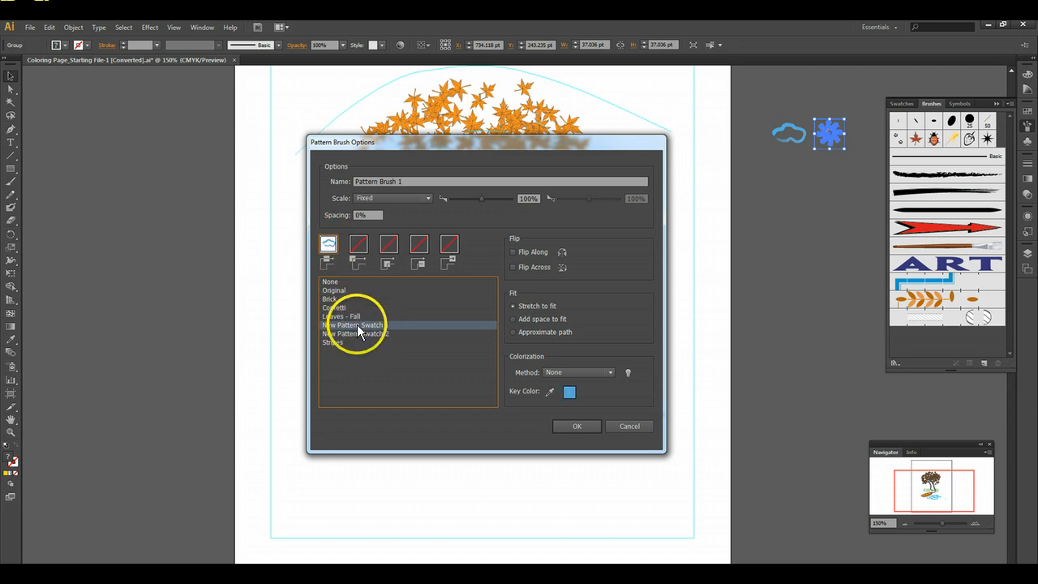
pyautogui.click(363, 333)
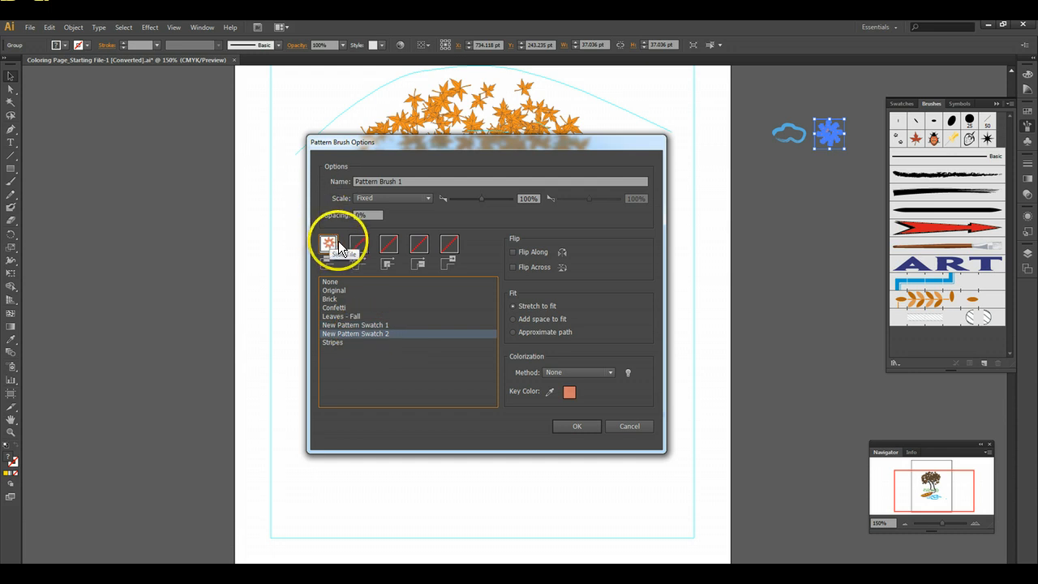
pyautogui.click(390, 247)
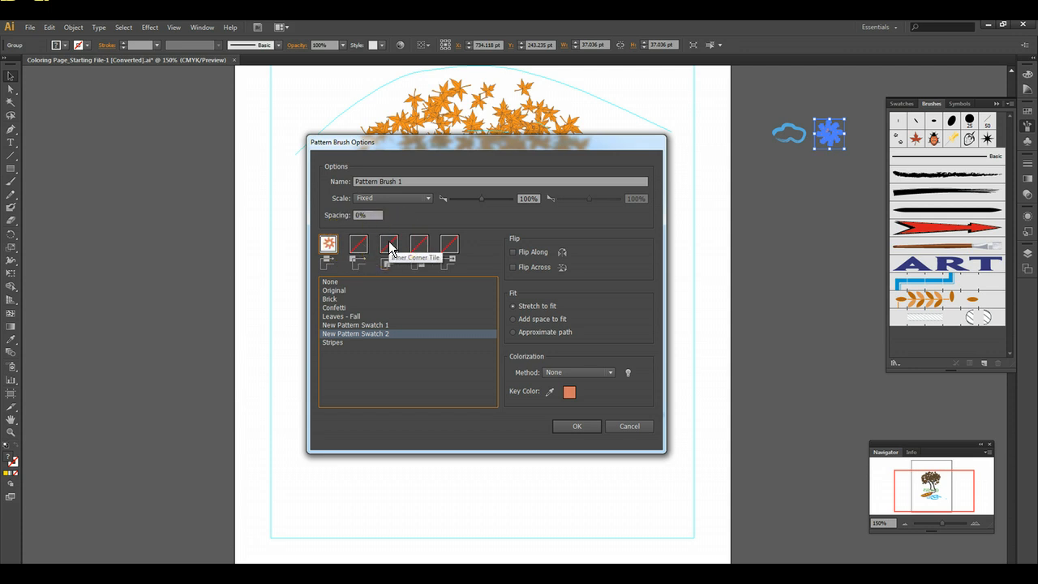
pyautogui.click(419, 243)
pyautogui.click(450, 248)
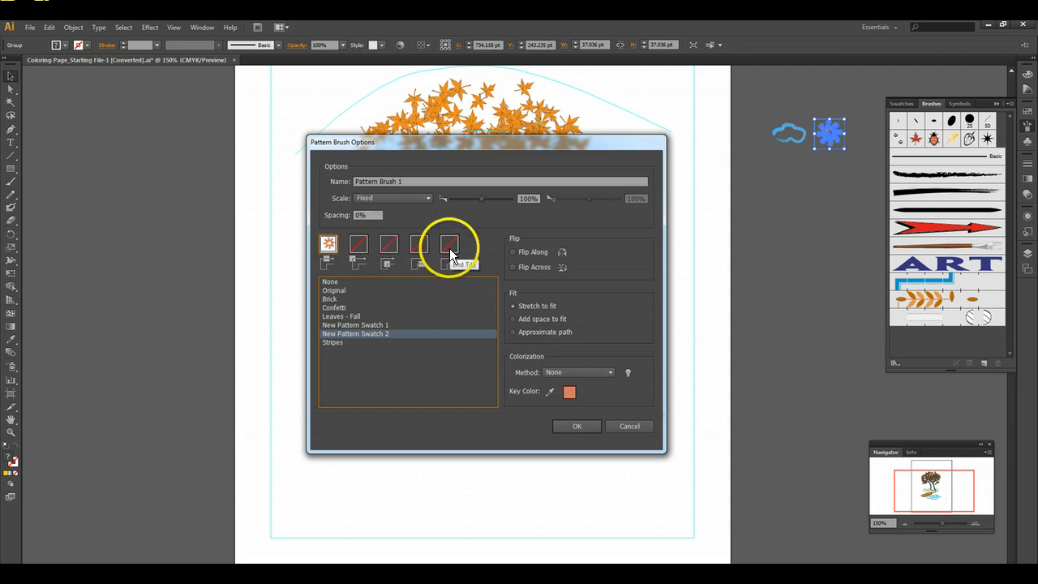
pyautogui.click(364, 247)
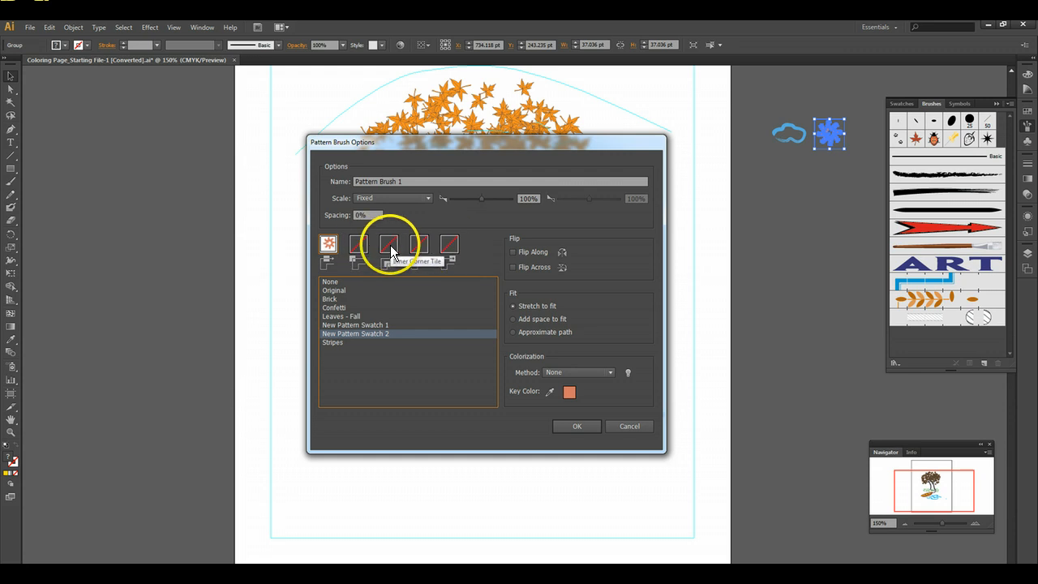
# - Assign New Pattern Swatch 1, the cloud, to the pattern brush's side tile
pyautogui.click(331, 245)
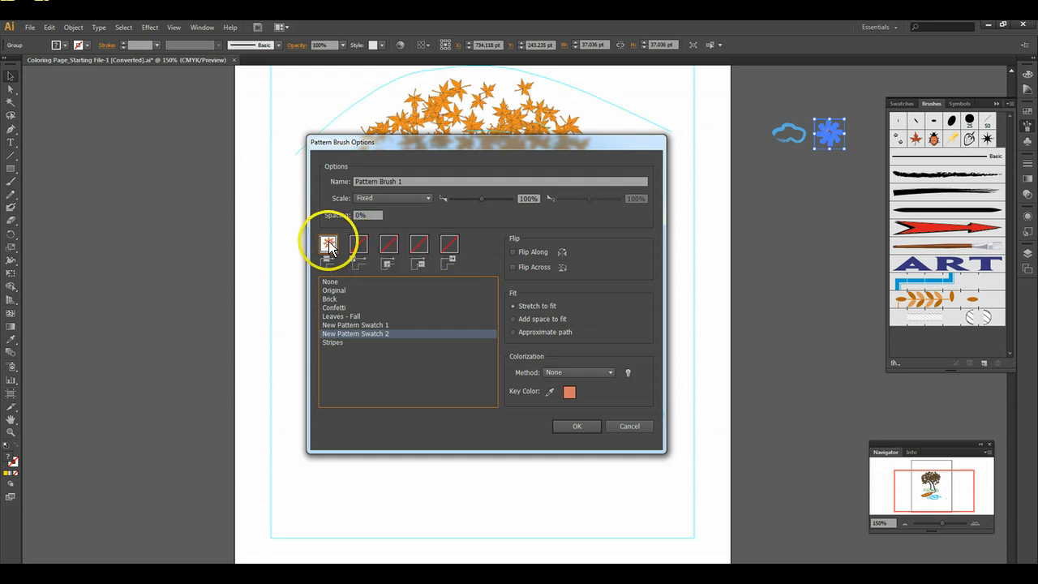
pyautogui.click(365, 325)
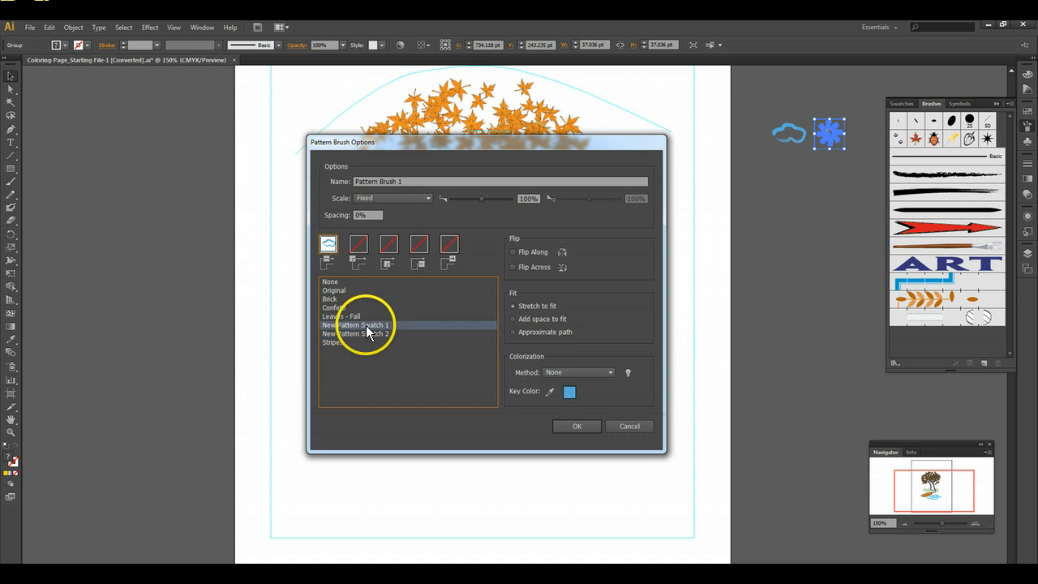
pyautogui.click(331, 245)
# - Assign New Pattern Swatch 2, the sun, to both the outer corner tile and the inner corner tile
pyautogui.click(358, 245)
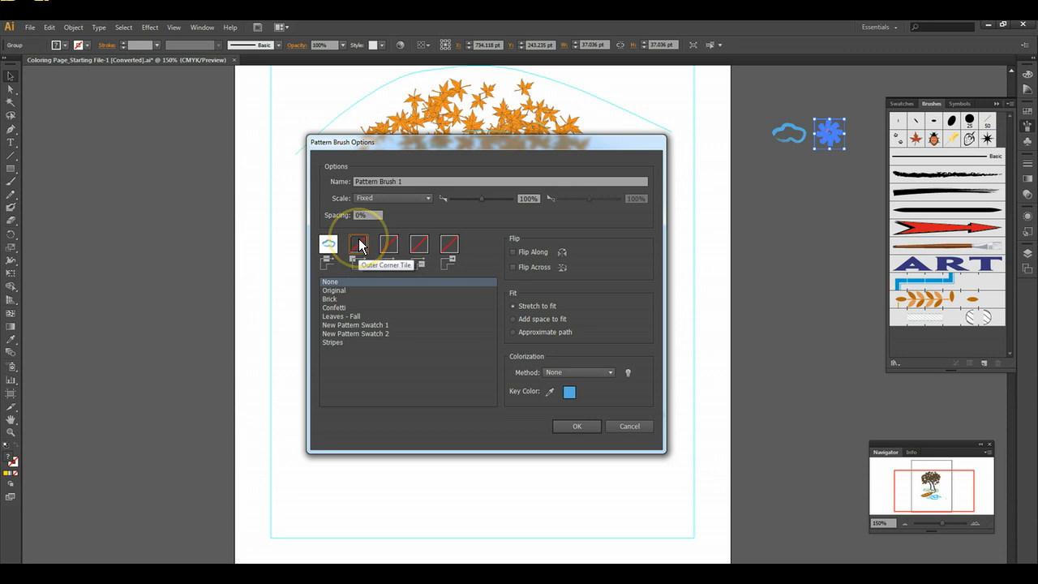
pyautogui.click(350, 332)
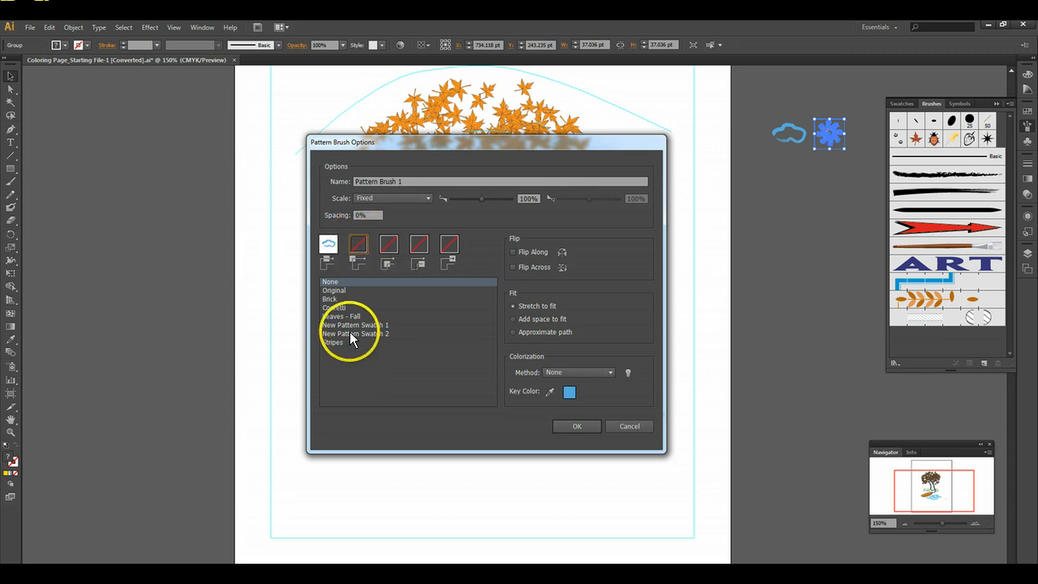
pyautogui.click(389, 251)
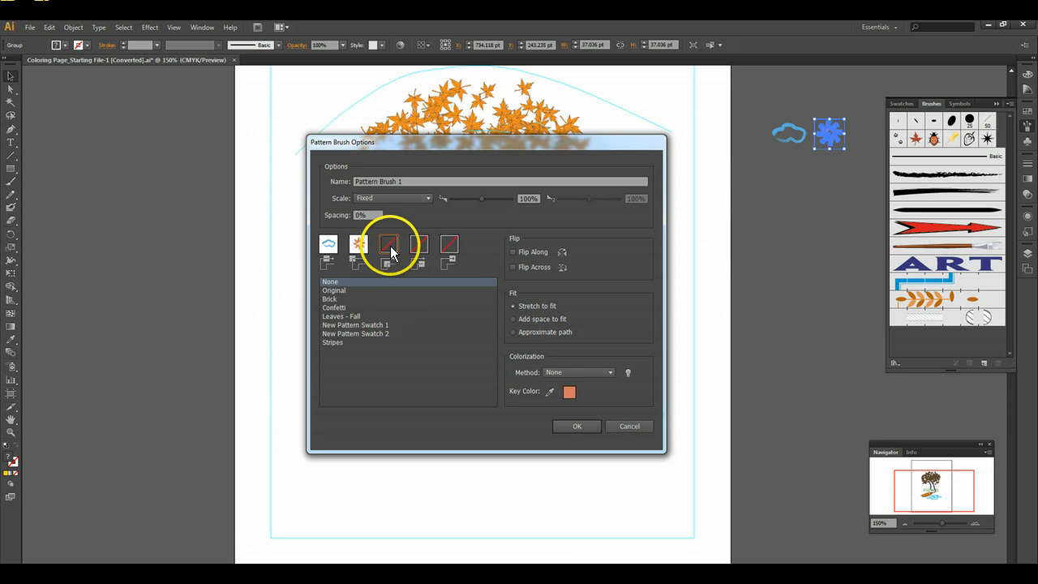
pyautogui.click(373, 334)
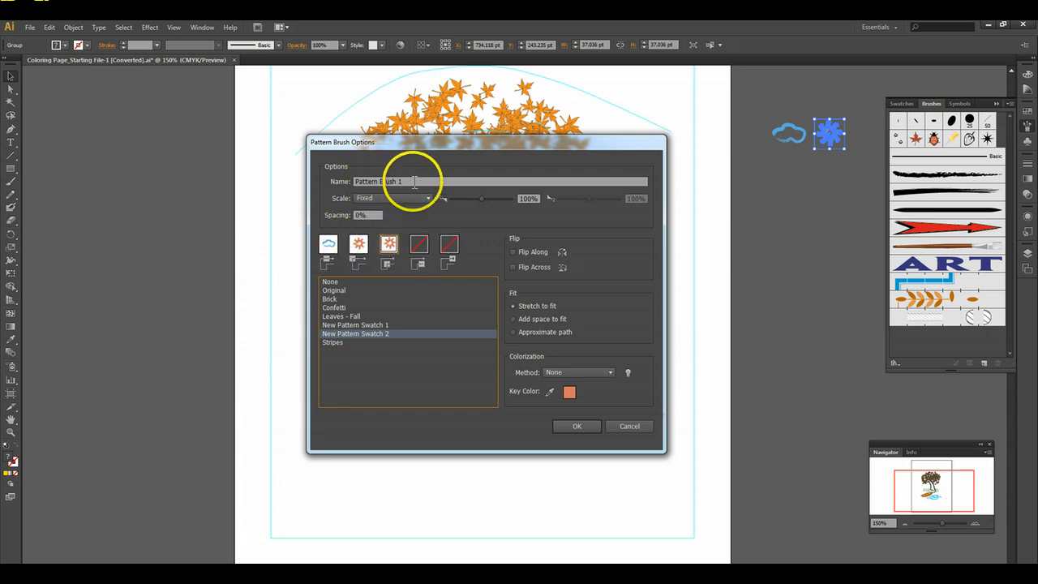
# - Name the pattern brush Clouds and Sun and save it with these options
pyautogui.moveTo(405, 182); pyautogui.dragTo(324, 180)
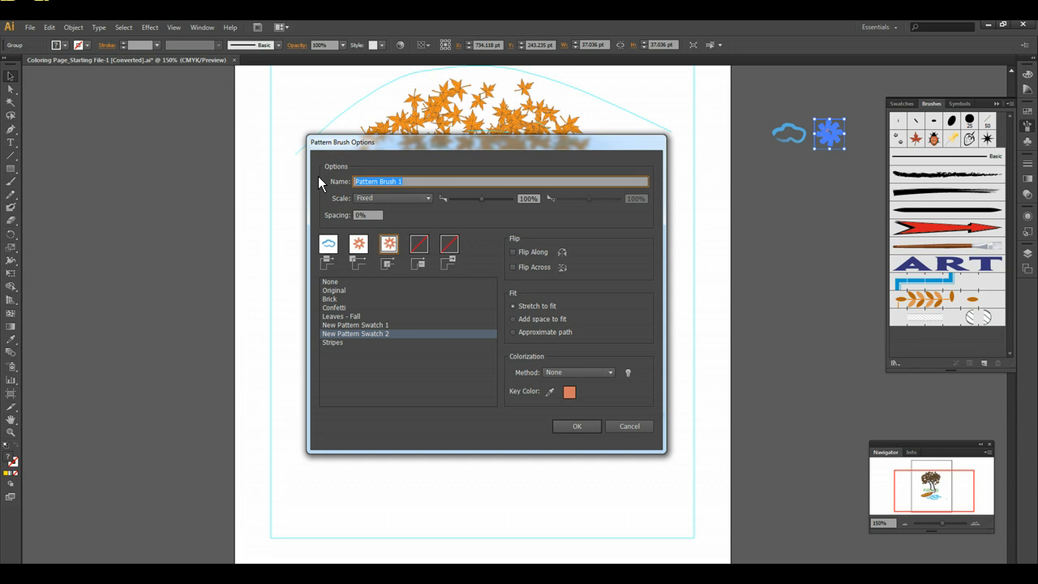
pyautogui.write('Clouds and Sun')
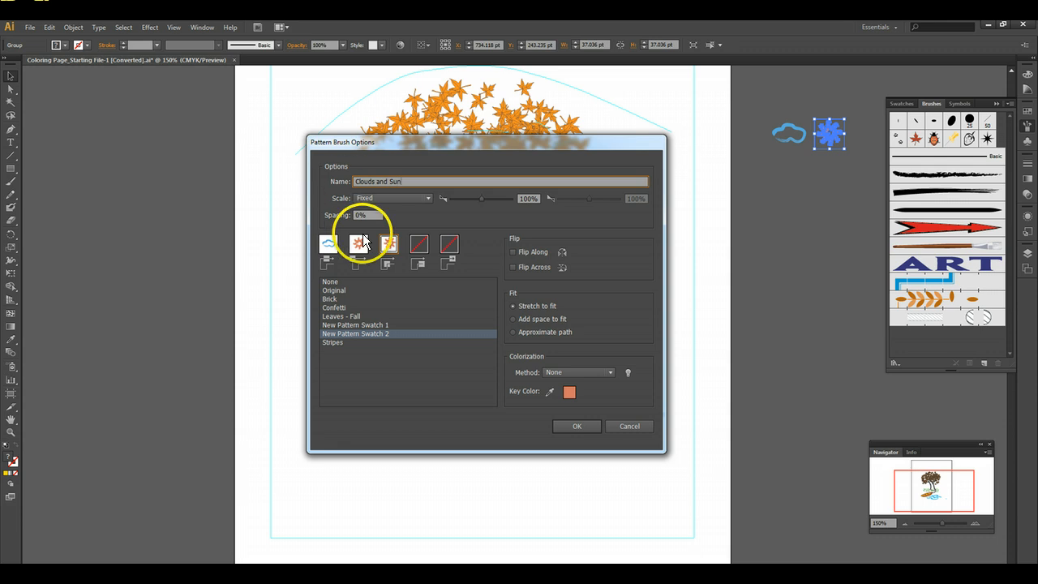
pyautogui.click(579, 429)
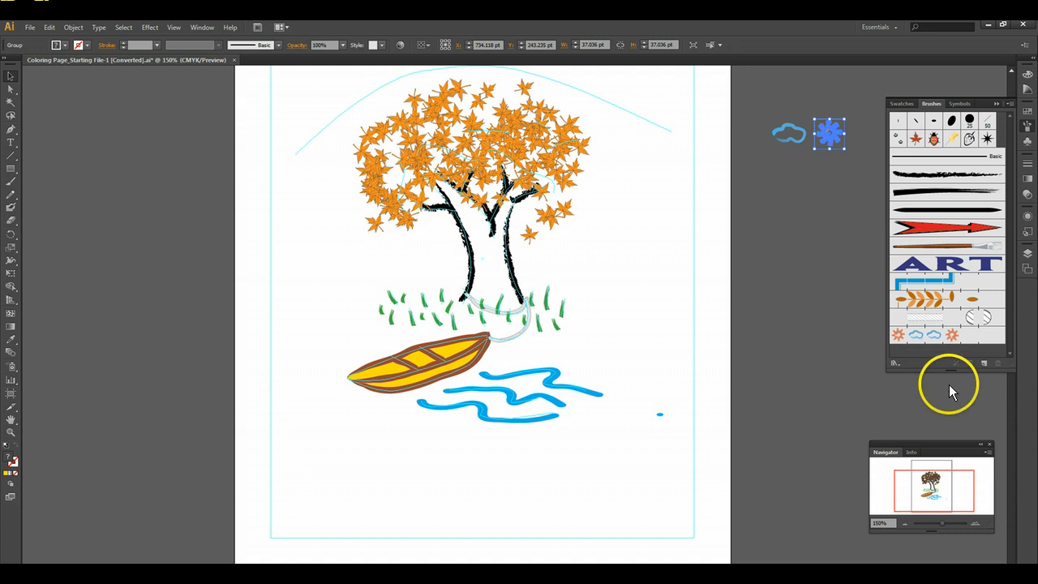
# - Draw a rectangle about 522 by 688.5 pt along the page's border outline and apply the Clouds and Sun brush to it
pyautogui.click(906, 522)
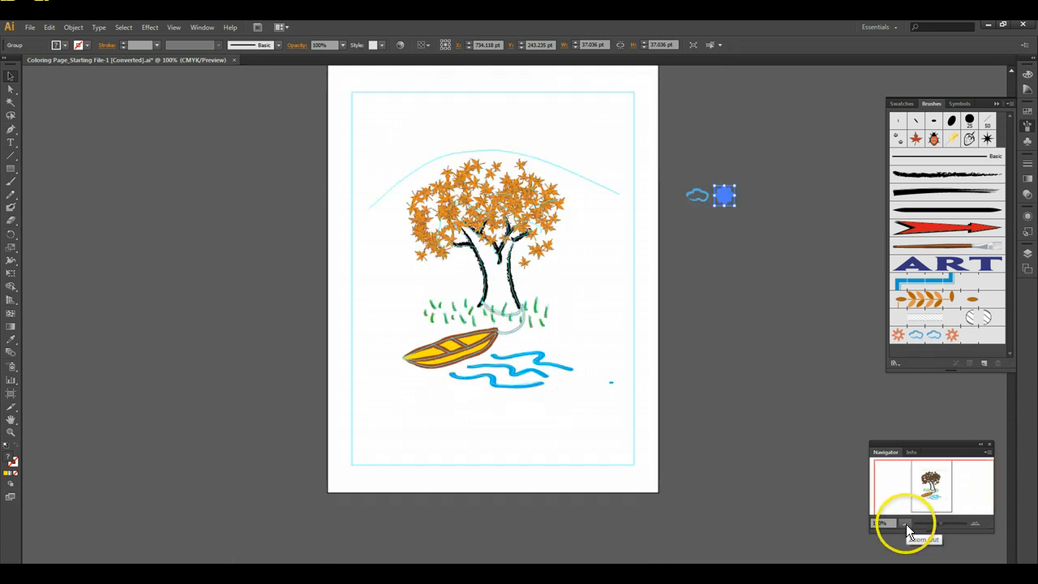
pyautogui.scroll(2, 776, 457)
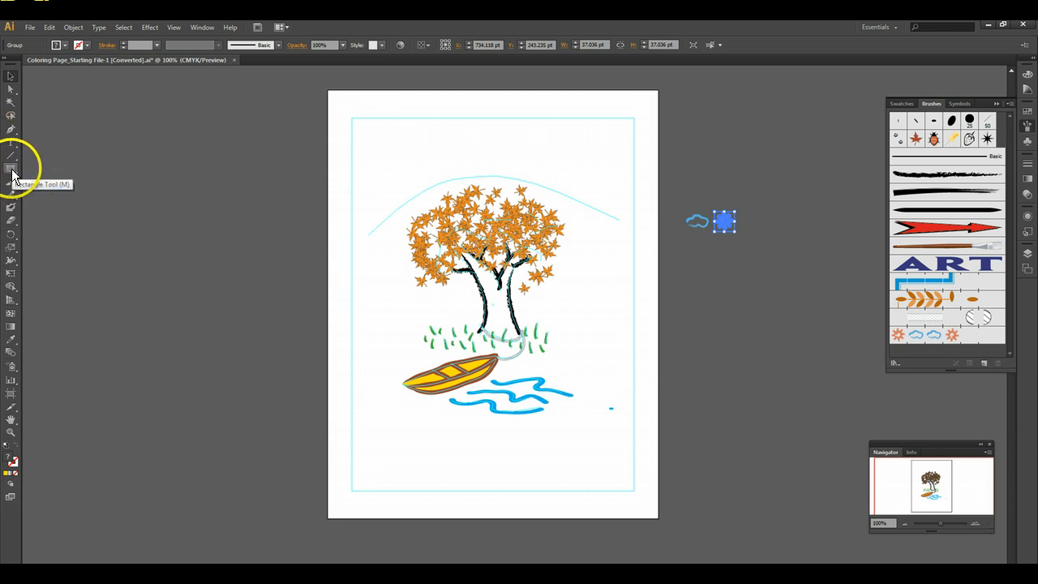
pyautogui.click(11, 170)
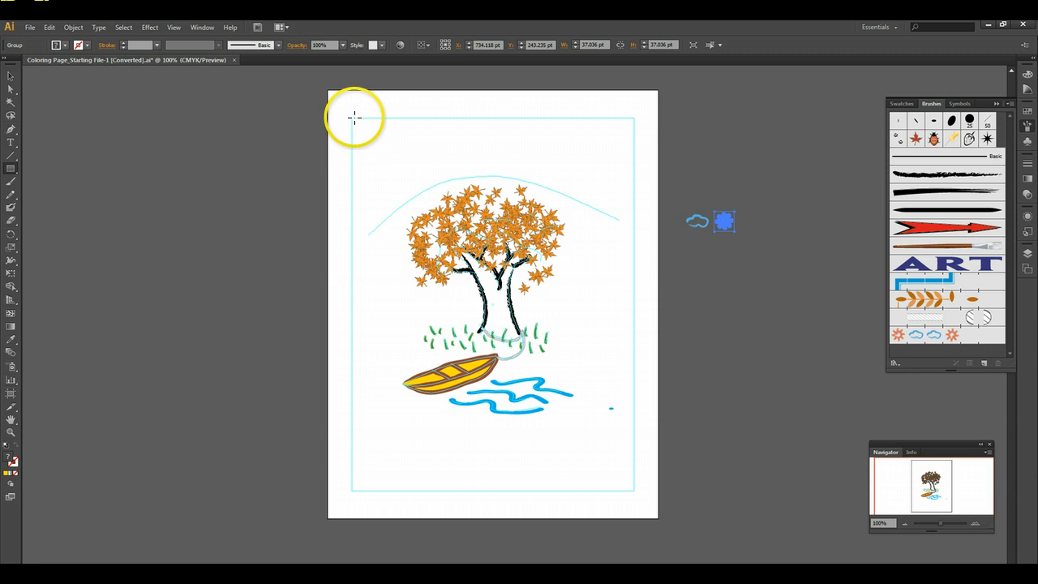
pyautogui.moveTo(357, 120); pyautogui.dragTo(636, 490)
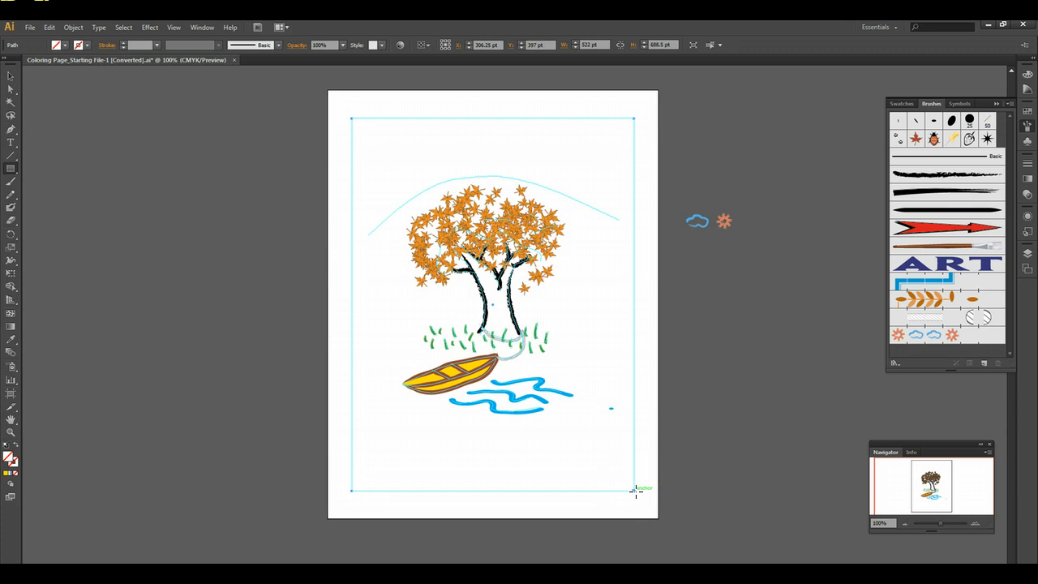
pyautogui.click(936, 337)
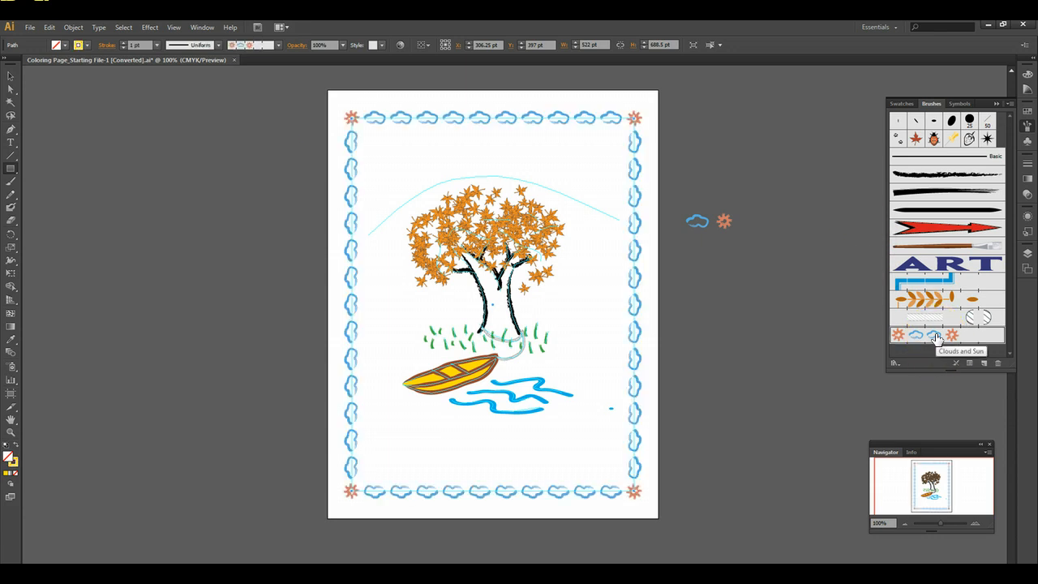
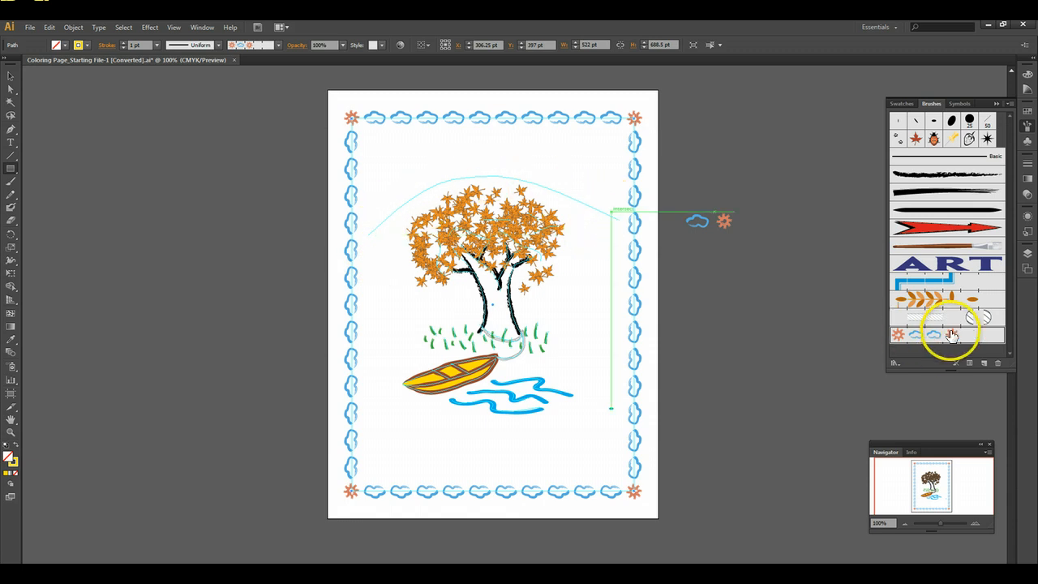
# - Try the Clouds and Sun brush at 250% scale and 30% spacing on the existing border, and undo the change
pyautogui.doubleClick(921, 337)
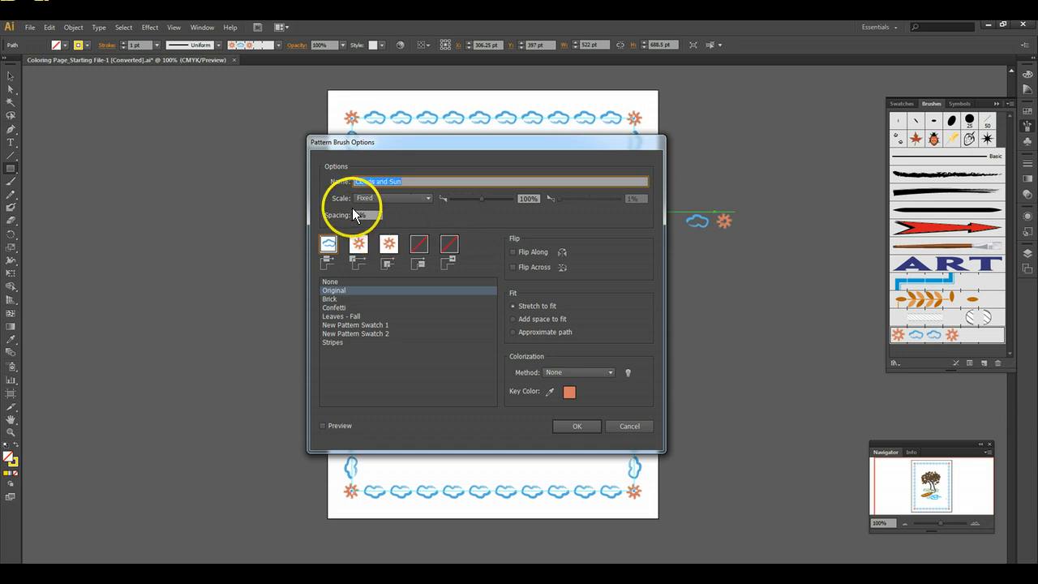
pyautogui.click(529, 198)
pyautogui.write('250')
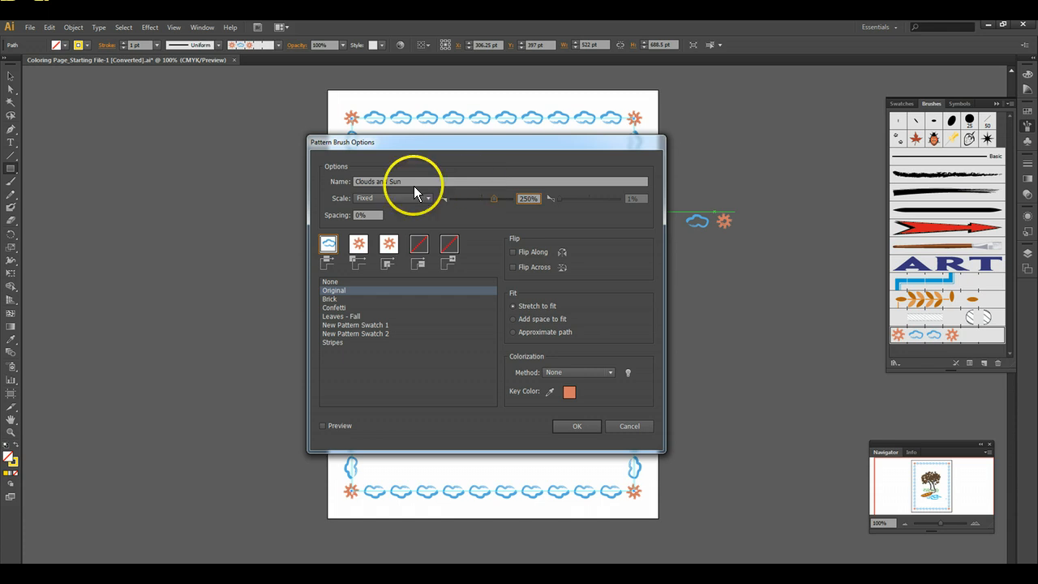
pyautogui.click(357, 215)
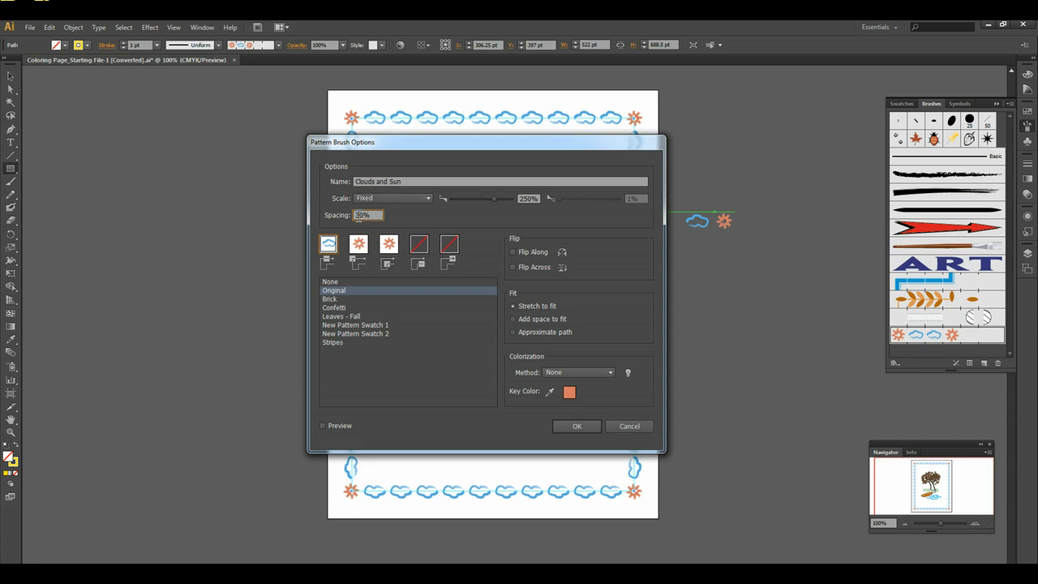
pyautogui.write('30')
pyautogui.click(570, 428)
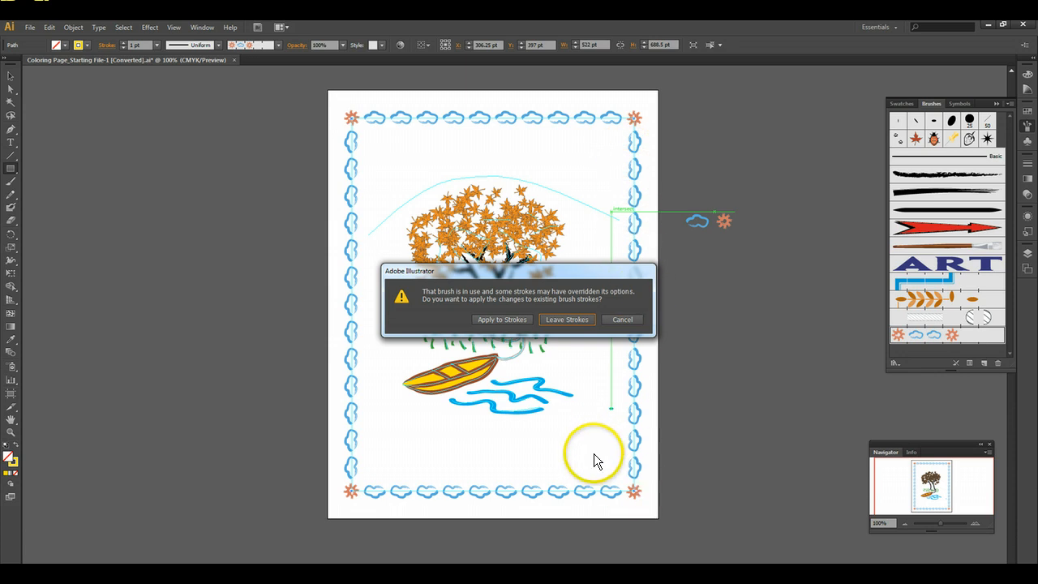
pyautogui.click(508, 318)
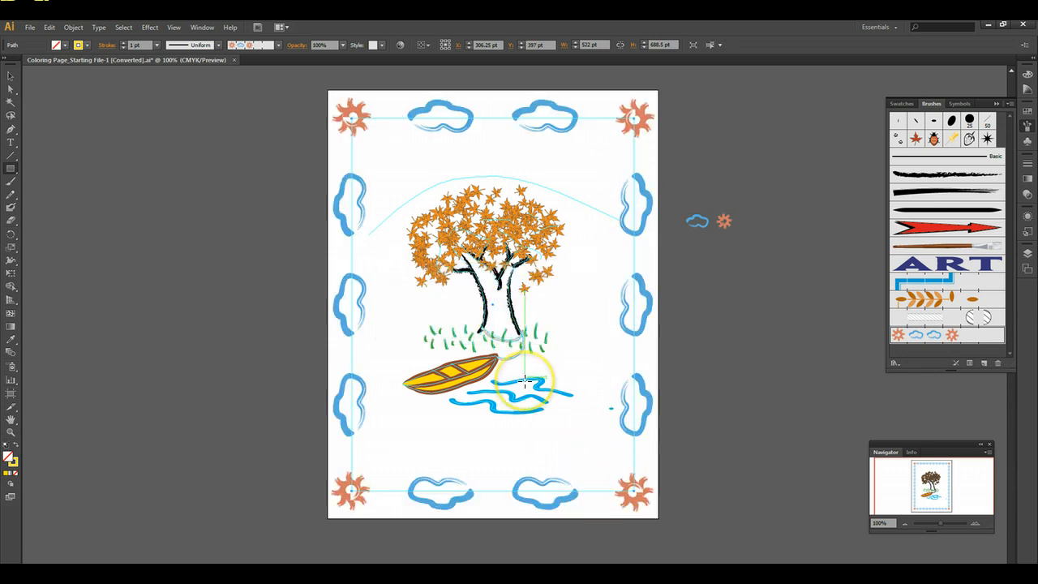
pyautogui.click(49, 27)
pyautogui.click(57, 44)
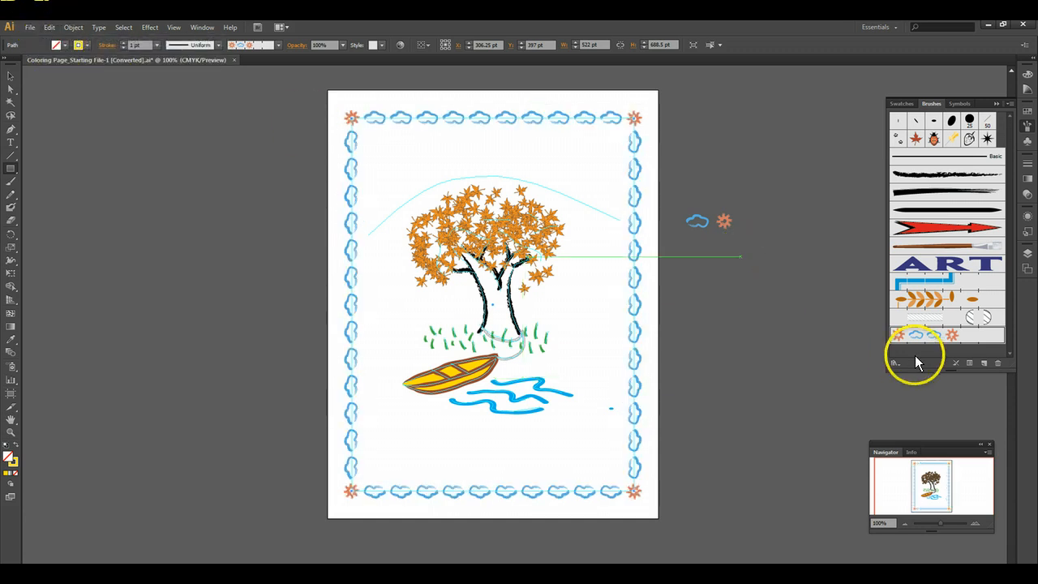
# - Set the Clouds and Sun brush to 250% scale and 30% spacing while leaving the existing border strokes as they are
pyautogui.doubleClick(915, 334)
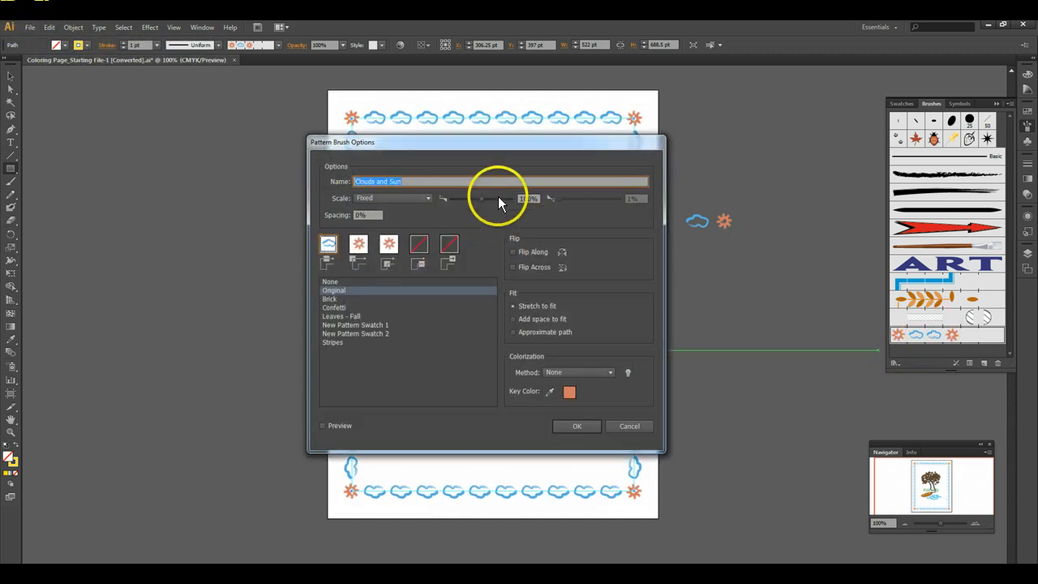
pyautogui.moveTo(533, 202); pyautogui.dragTo(470, 195)
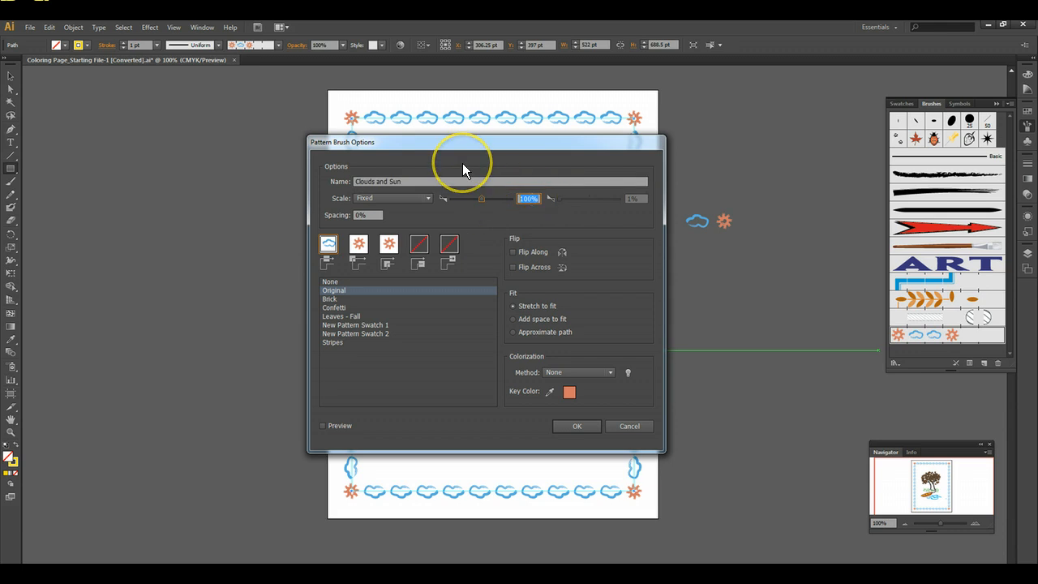
pyautogui.write('250')
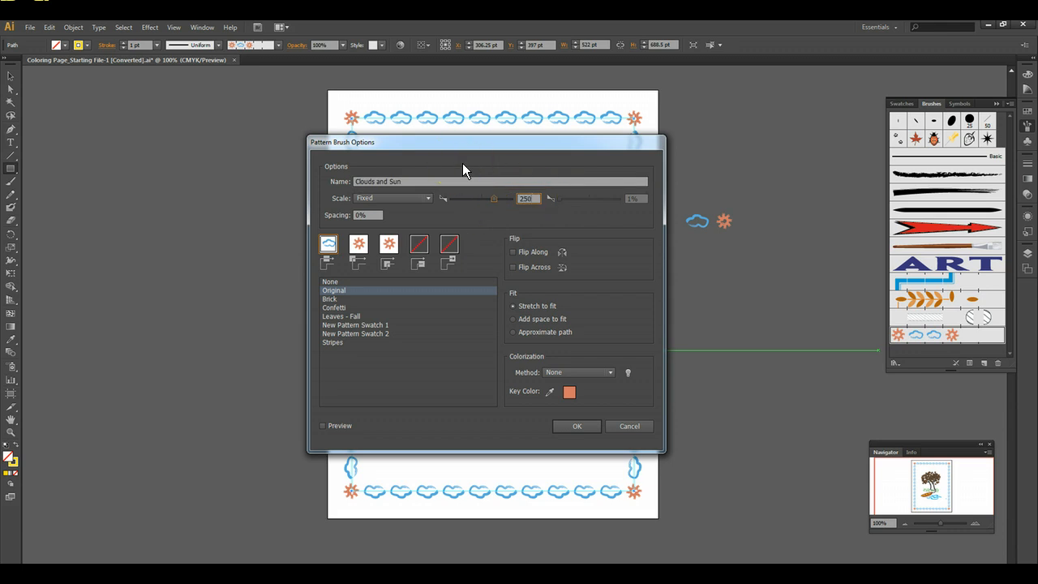
pyautogui.click(360, 217)
pyautogui.moveTo(360, 218); pyautogui.dragTo(348, 215)
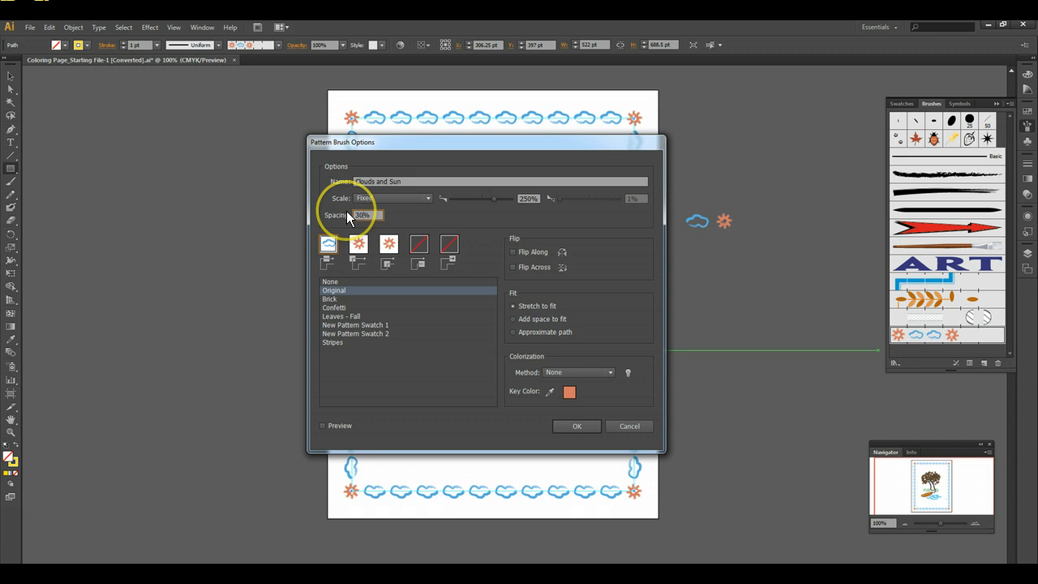
pyautogui.click(564, 427)
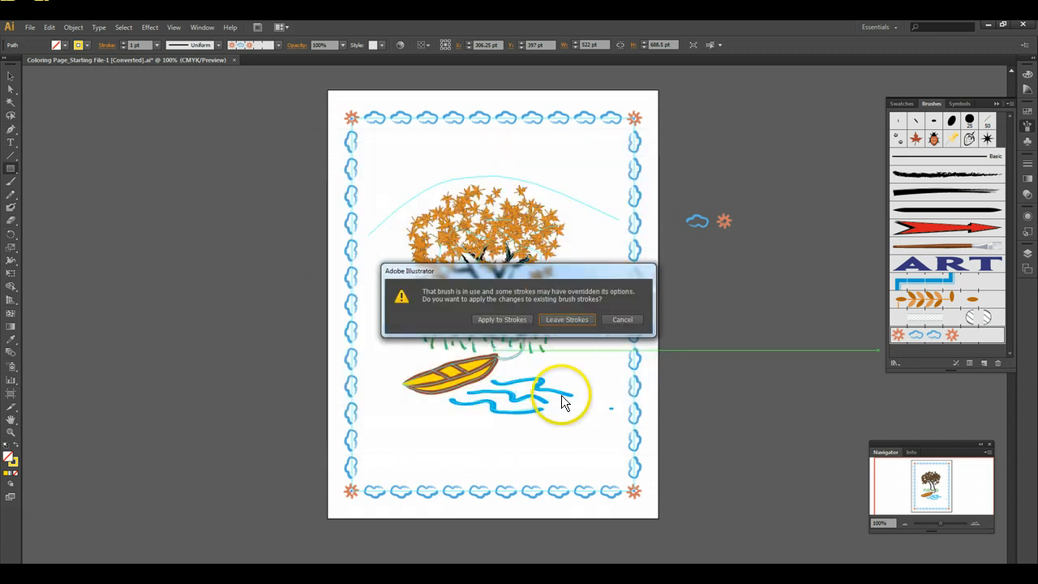
pyautogui.click(565, 319)
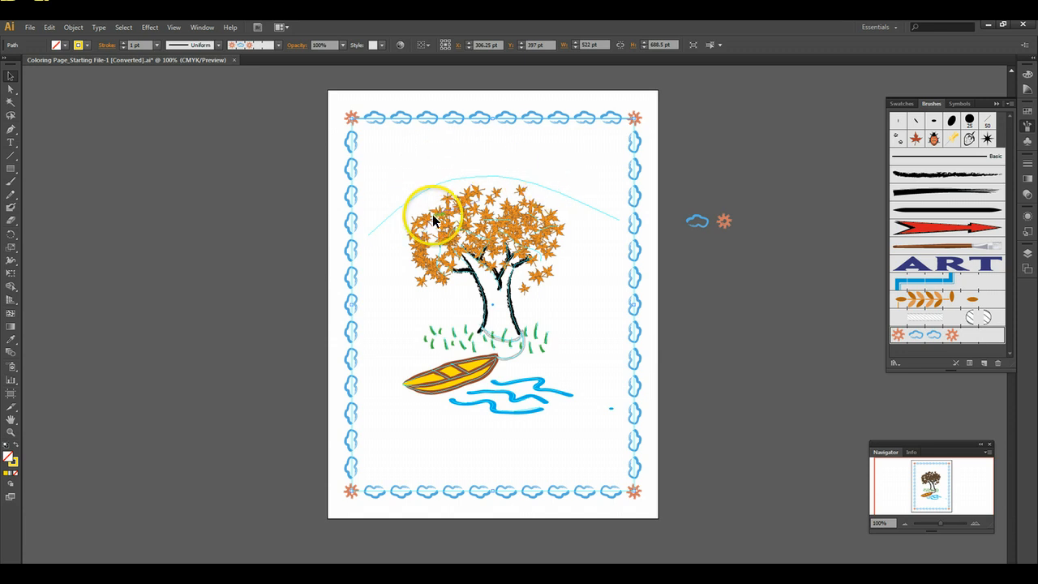
# - Paint a stroke of Clouds and Sun brush clouds along the curved guide above the tree with the Paintbrush tool
pyautogui.click(10, 183)
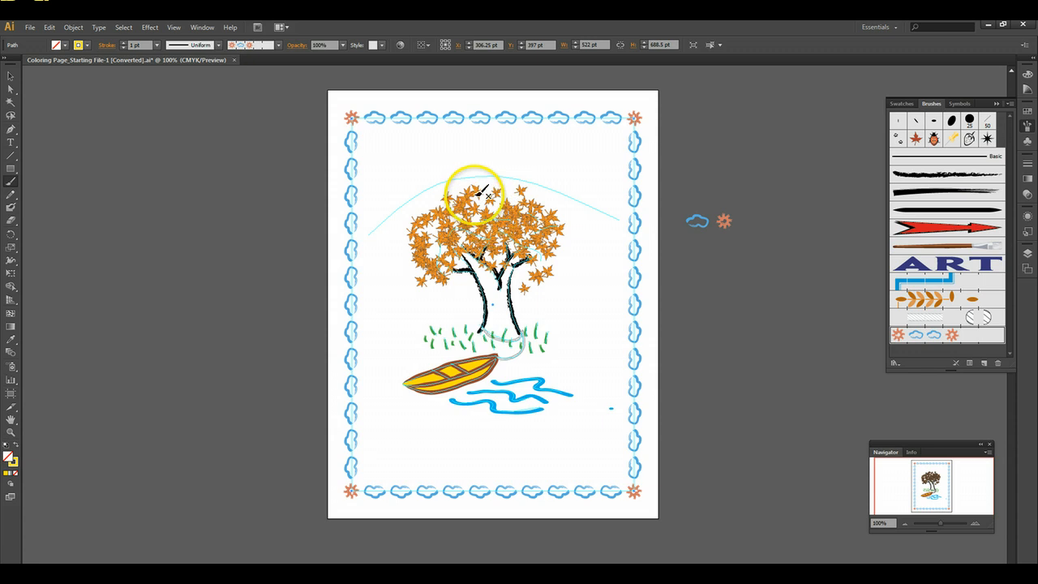
pyautogui.moveTo(369, 222)
pyautogui.mouseDown()
pyautogui.moveTo(401, 188)
pyautogui.moveTo(470, 161)
pyautogui.moveTo(544, 171)
pyautogui.moveTo(617, 200)
pyautogui.mouseUp()
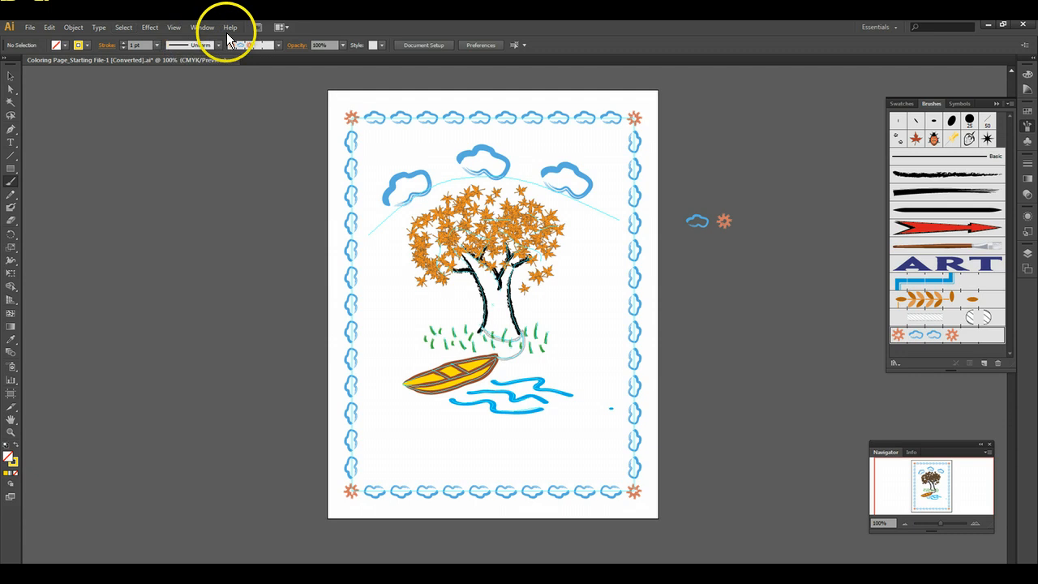
# - Hide the guides on the coloring page
pyautogui.click(74, 28)
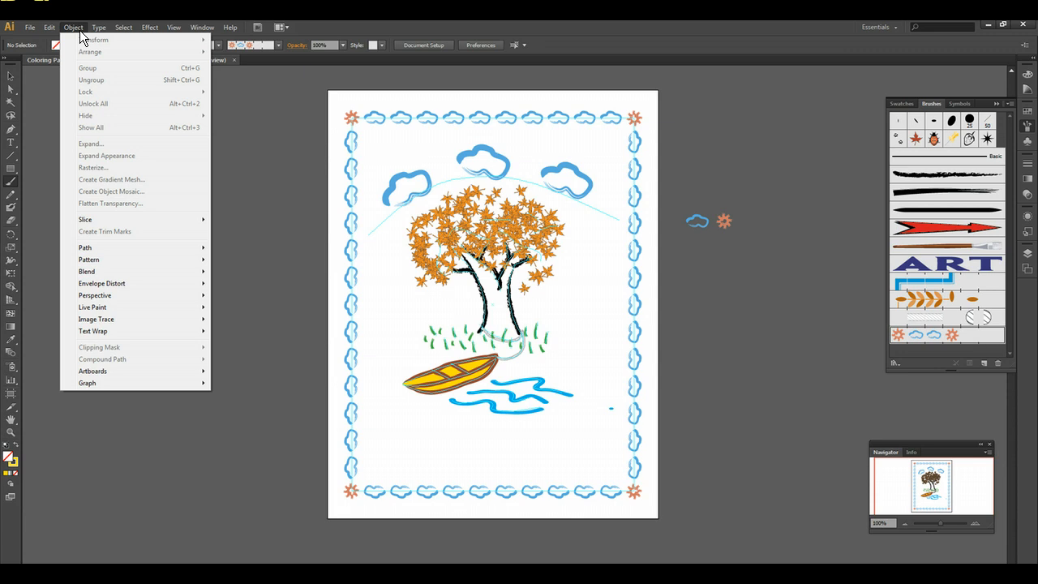
pyautogui.moveTo(174, 29)
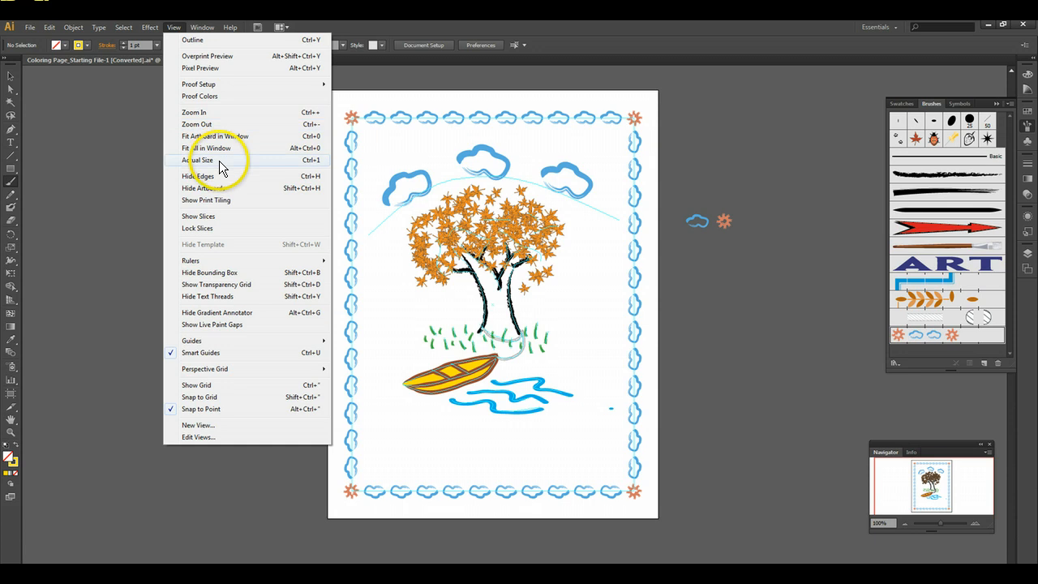
pyautogui.moveTo(221, 341)
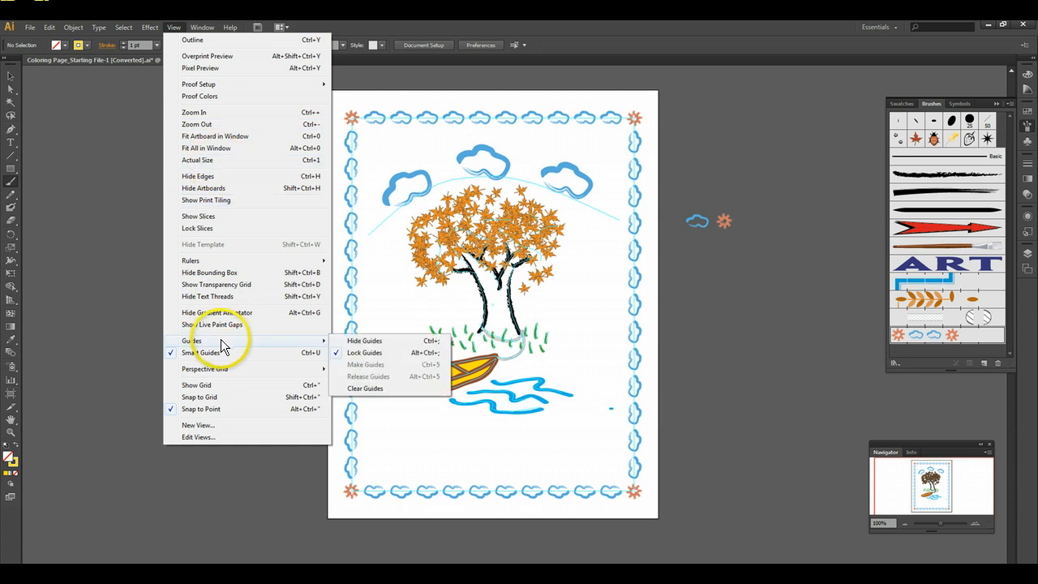
pyautogui.click(367, 341)
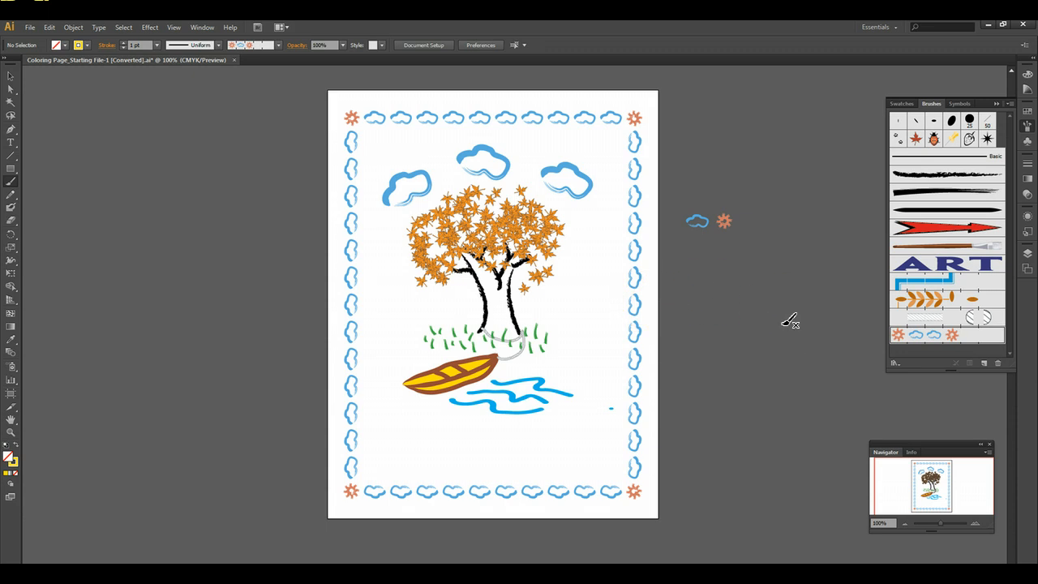
# - Start saving the document under a new name, with the Desktop as location and Adobe Illustrator (*.AI) as file type
pyautogui.click(30, 28)
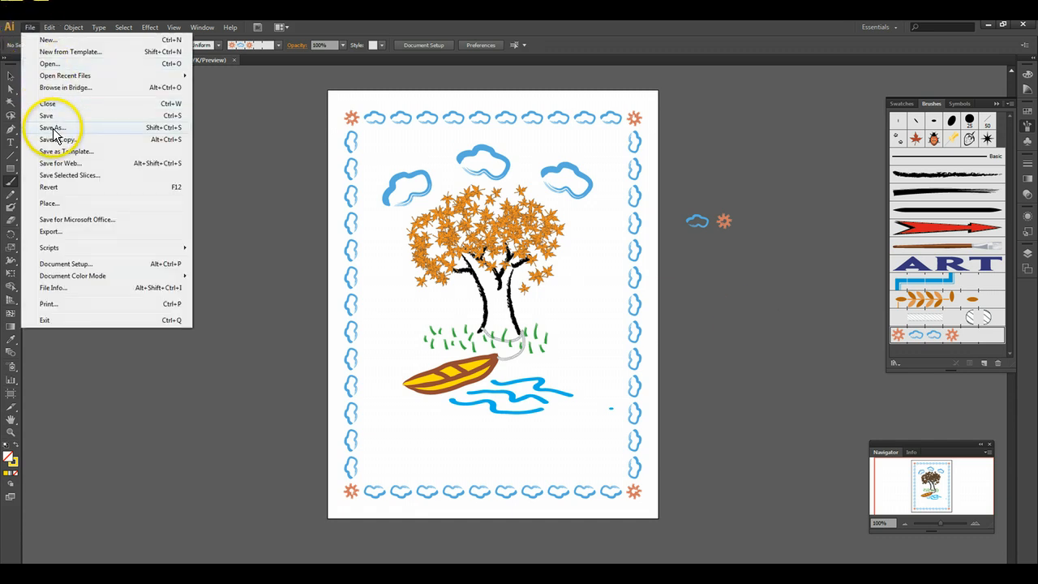
pyautogui.click(48, 128)
pyautogui.click(39, 171)
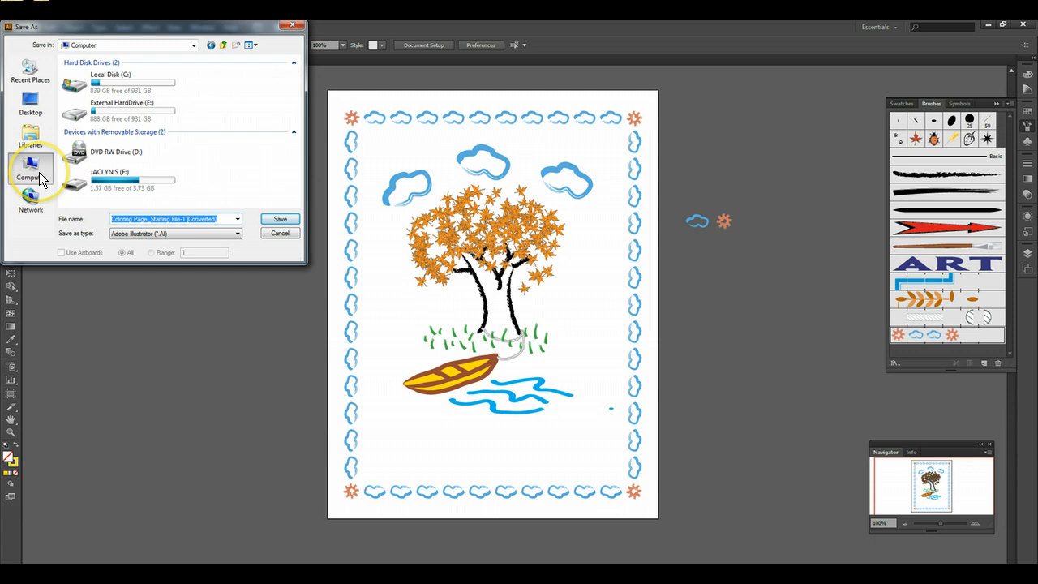
pyautogui.click(30, 99)
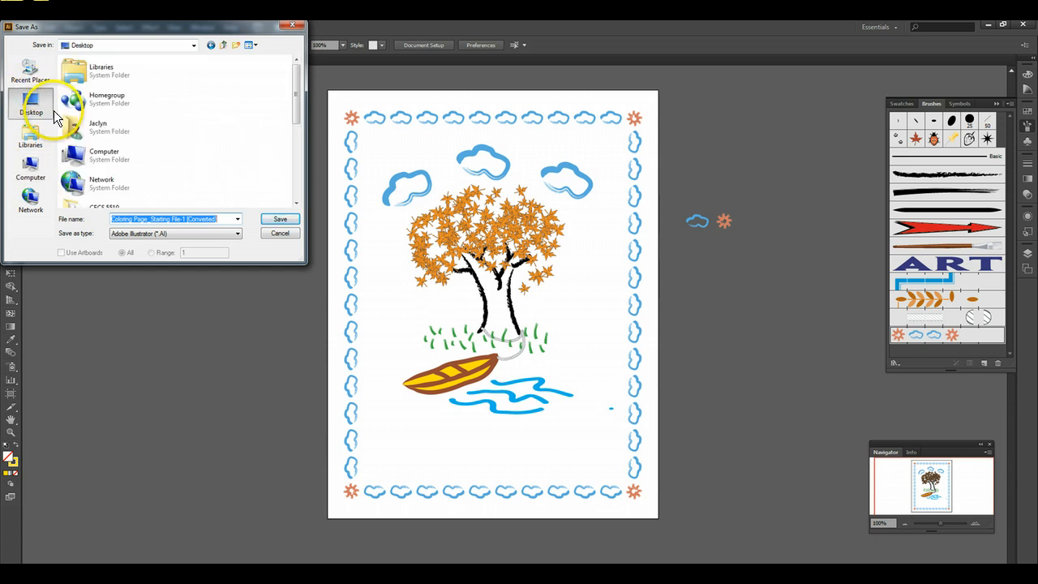
pyautogui.click(238, 233)
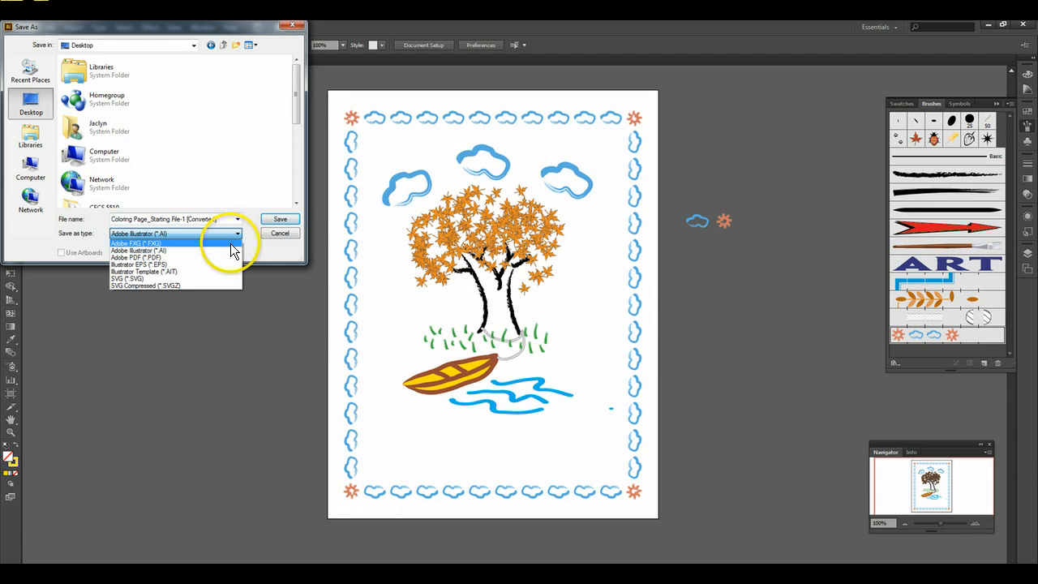
pyautogui.click(144, 251)
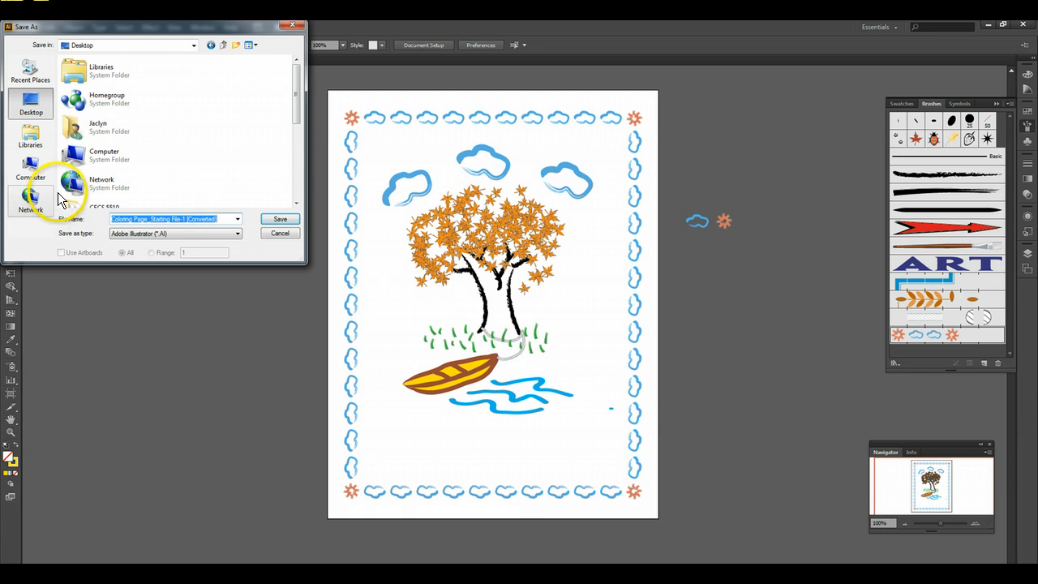
# - Name the file with the author's surname and initial followed by _ColoringPage, and save it with the default Illustrator CS6 options
pyautogui.press('BackSpace')
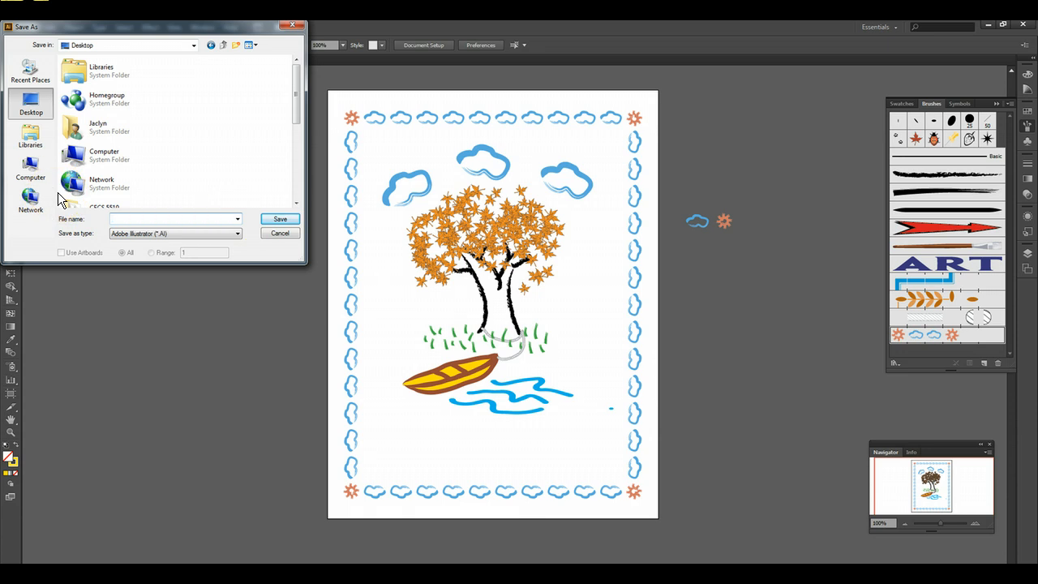
pyautogui.write('PaschellJ')
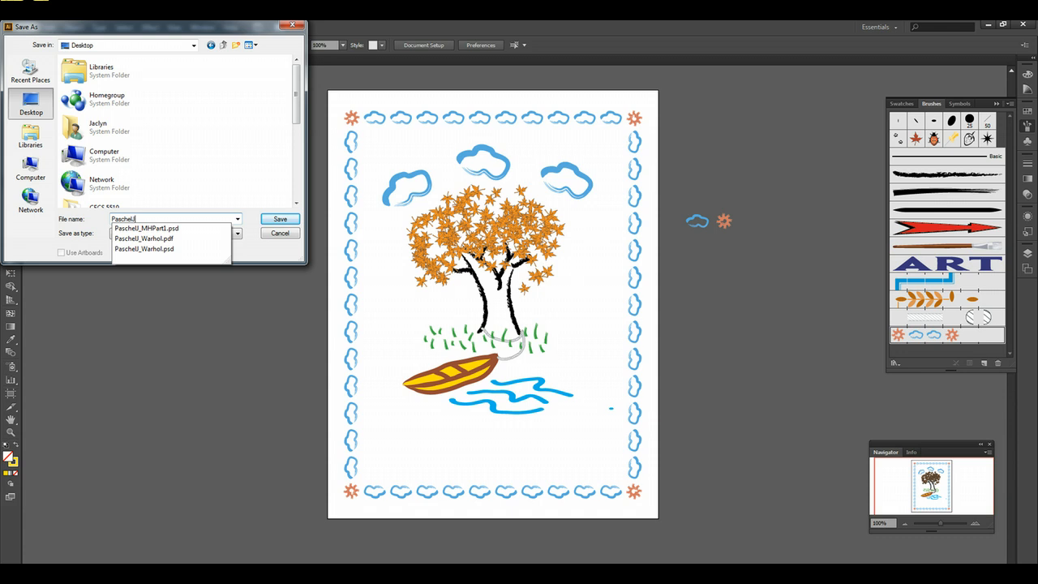
pyautogui.write('_C')
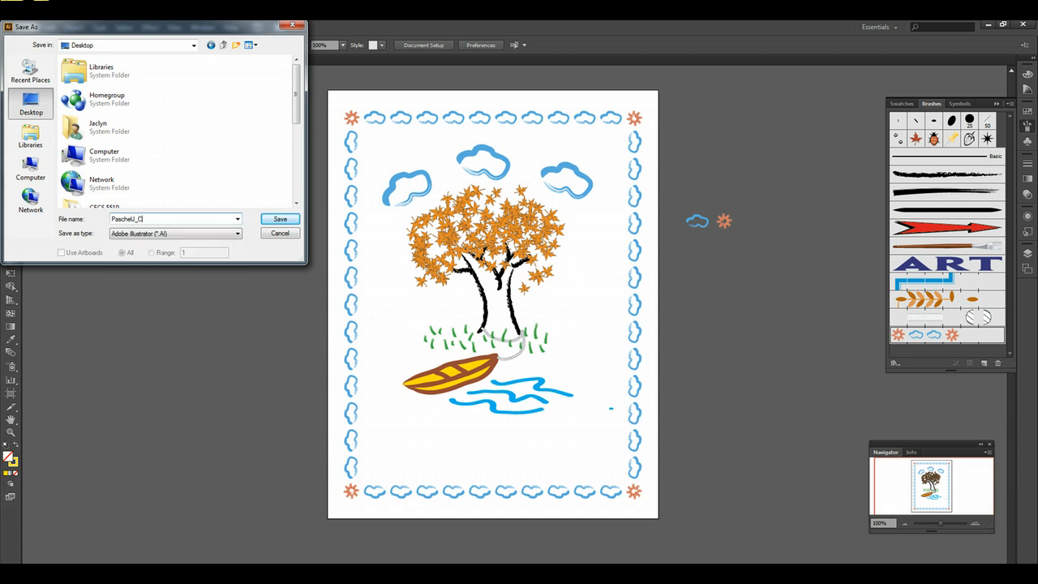
pyautogui.write('oloringPage')
pyautogui.click(280, 219)
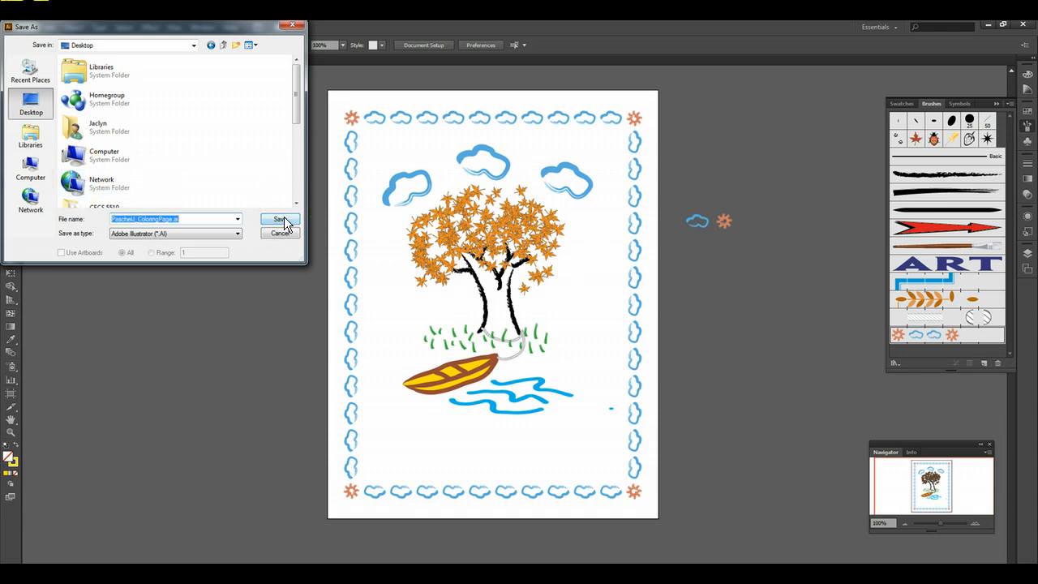
pyautogui.click(280, 220)
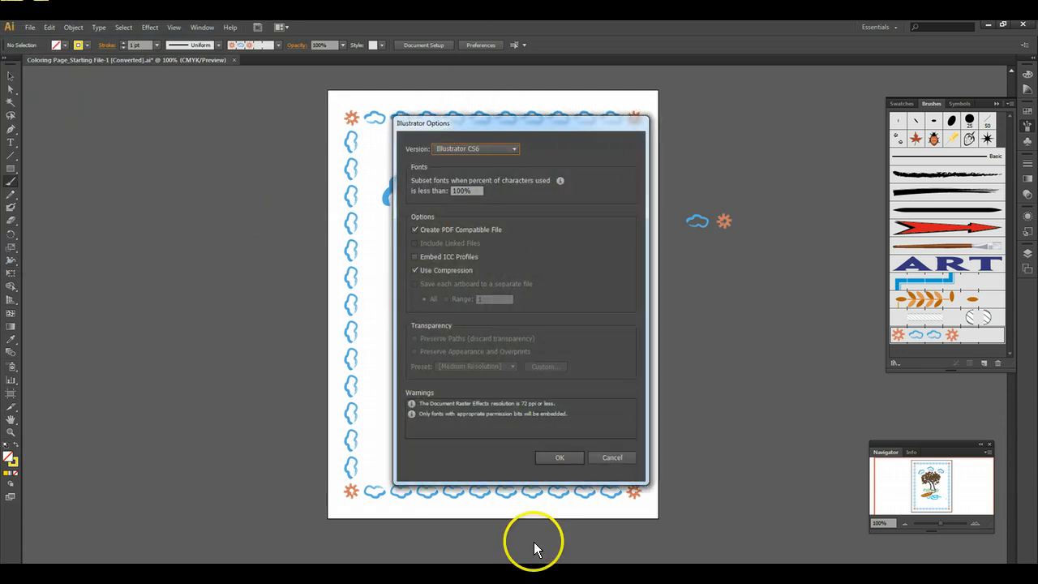
pyautogui.click(558, 458)
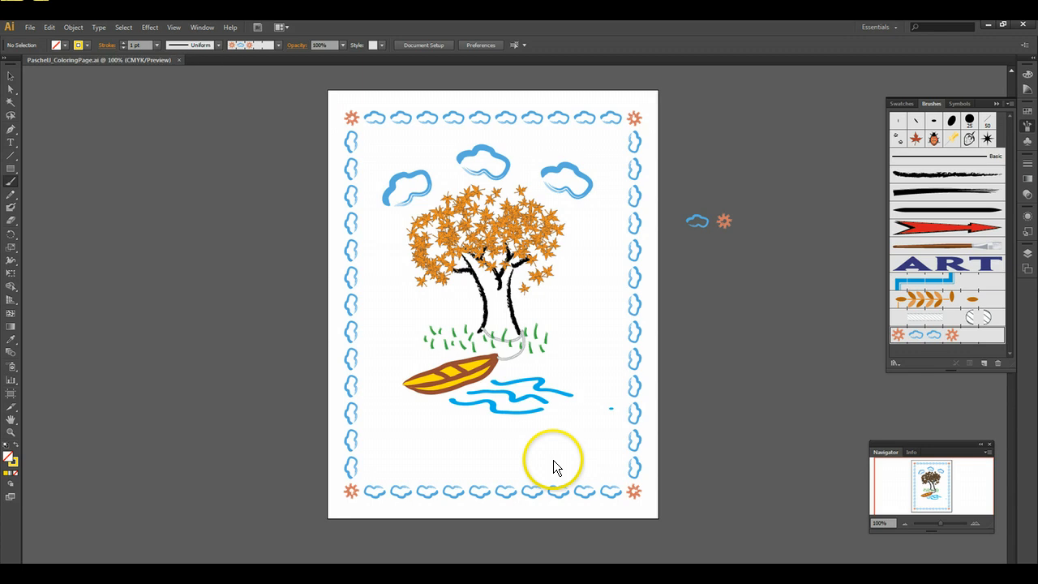
# - Save another version to the Desktop as Adobe PDF under the same file name, using the [Illustrator Default] preset
pyautogui.click(29, 27)
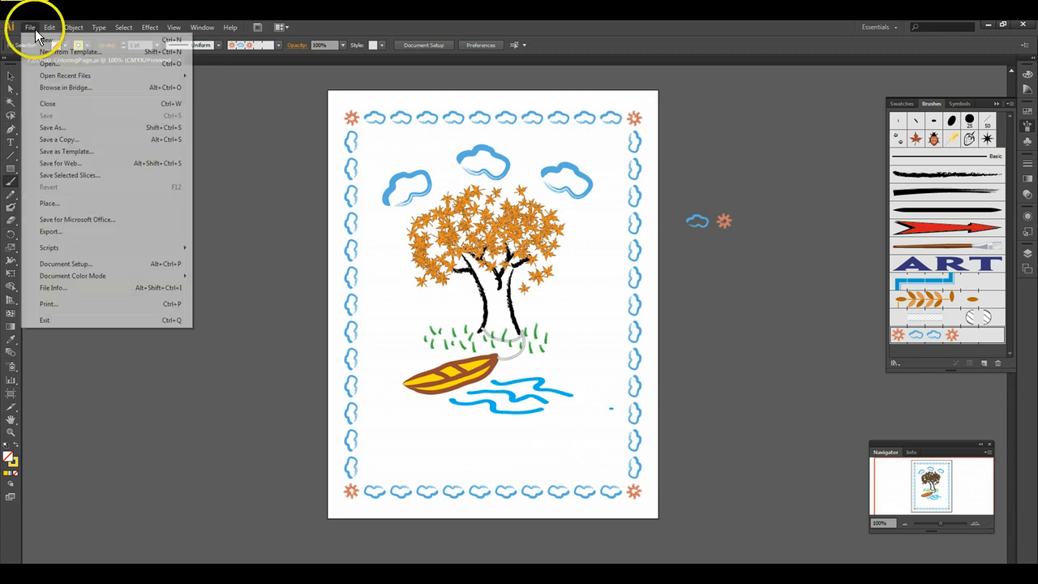
pyautogui.click(47, 128)
pyautogui.click(203, 238)
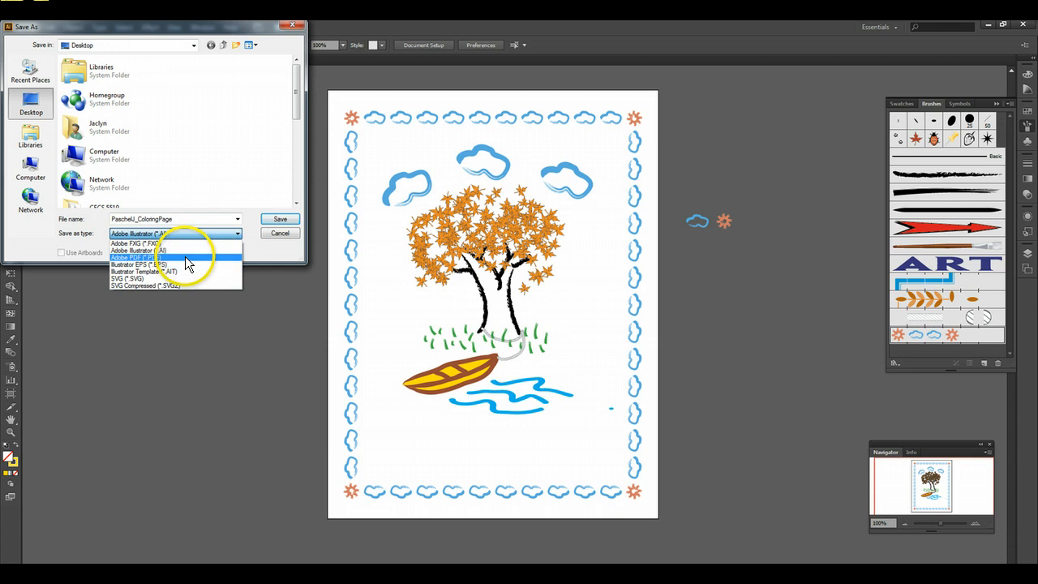
pyautogui.click(185, 256)
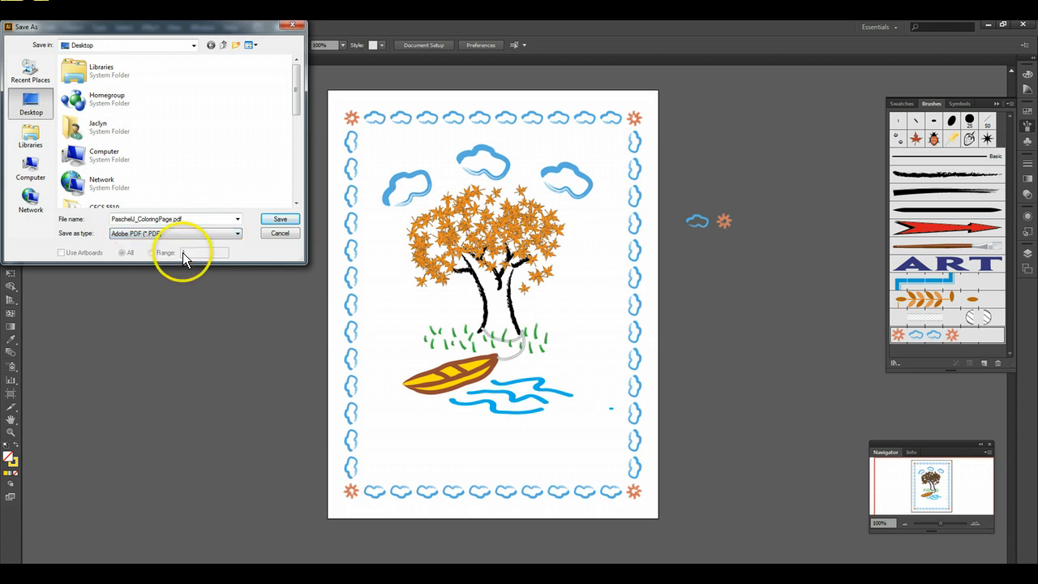
pyautogui.click(138, 220)
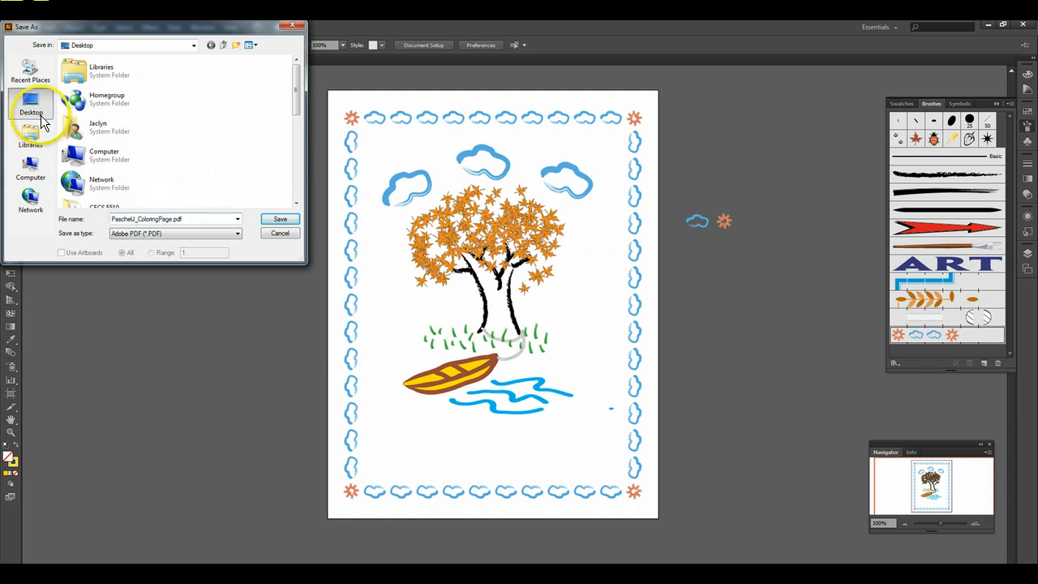
pyautogui.click(290, 219)
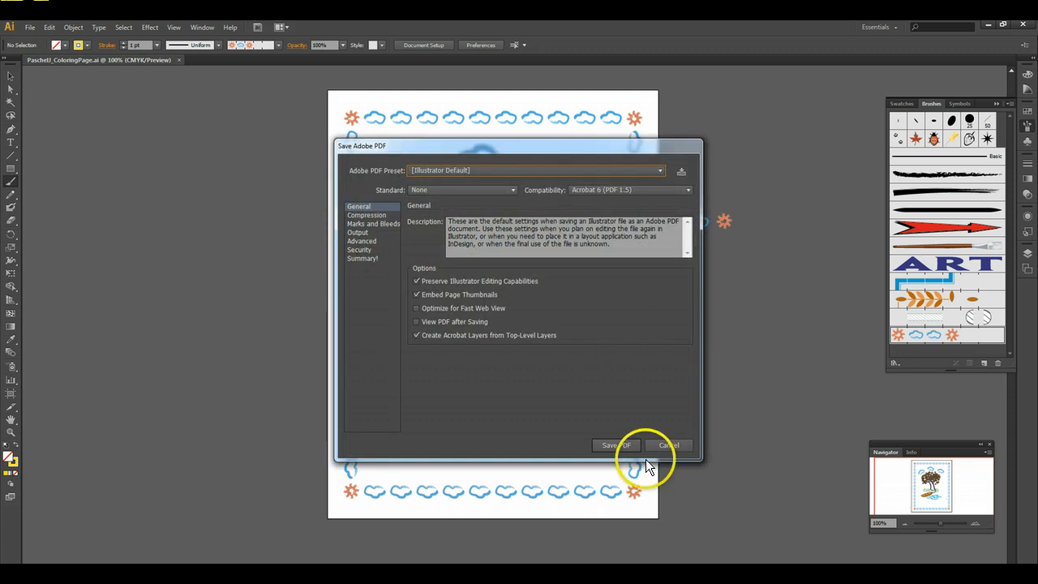
pyautogui.click(612, 445)
pyautogui.click(742, 398)
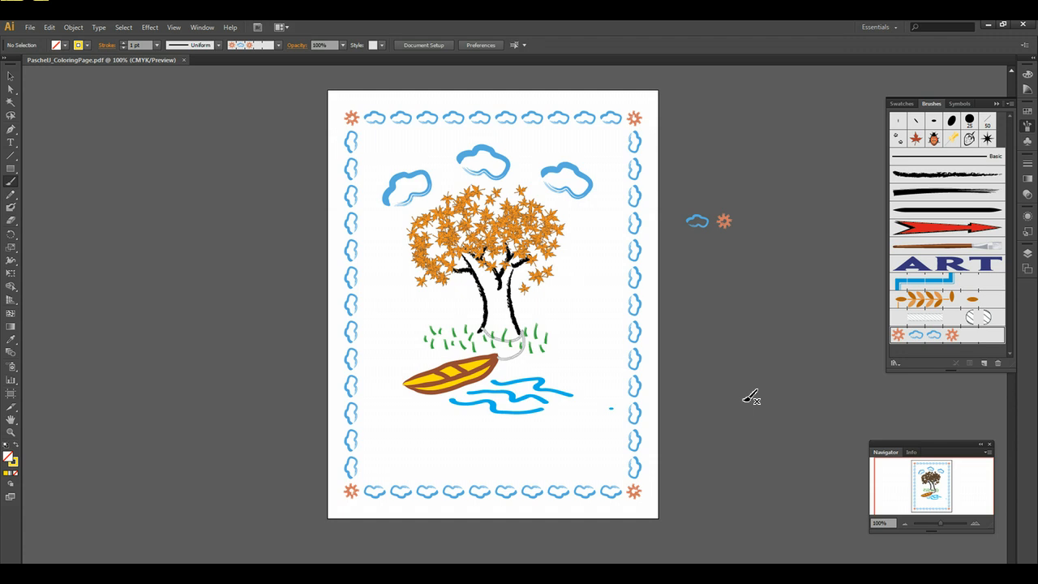
pyautogui.click(697, 359)
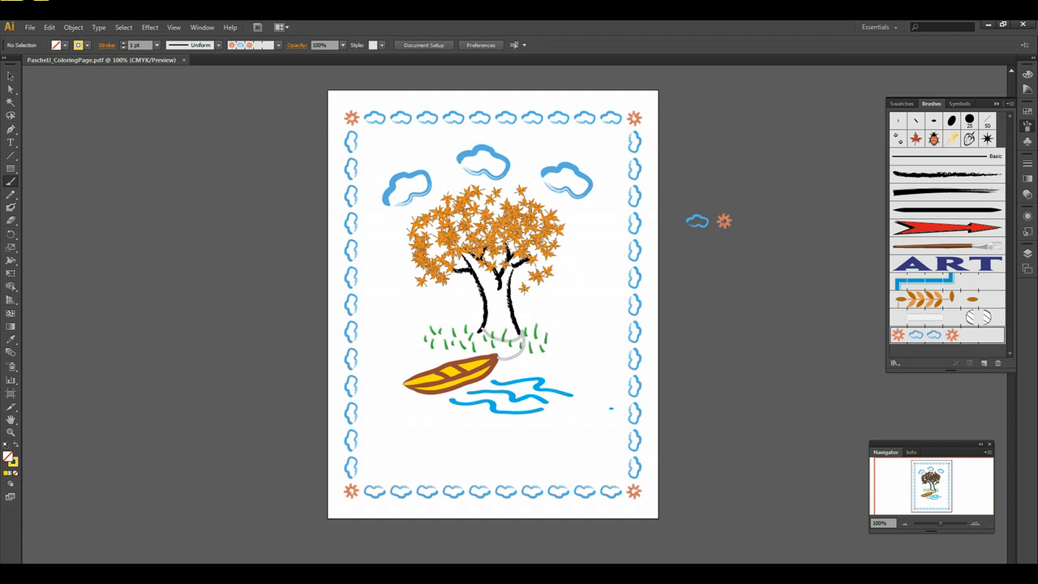